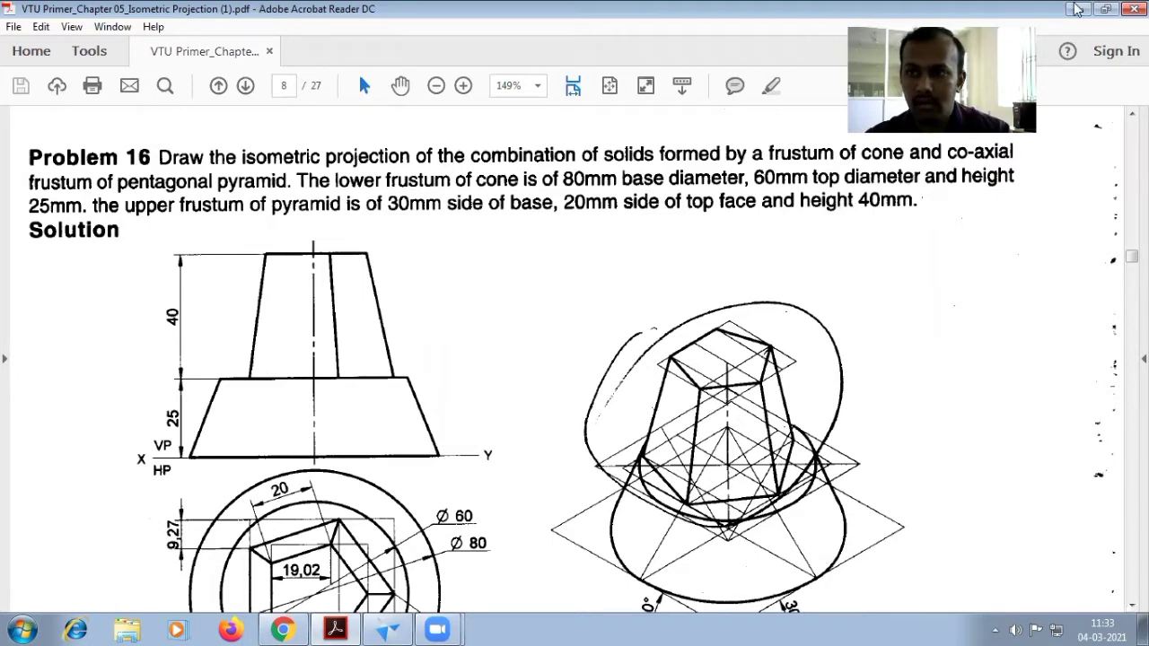
- Switch to the Solid Edge draft and look over the two dimensioned pentagons and the empty drawing area on the sheet
click(389, 629)
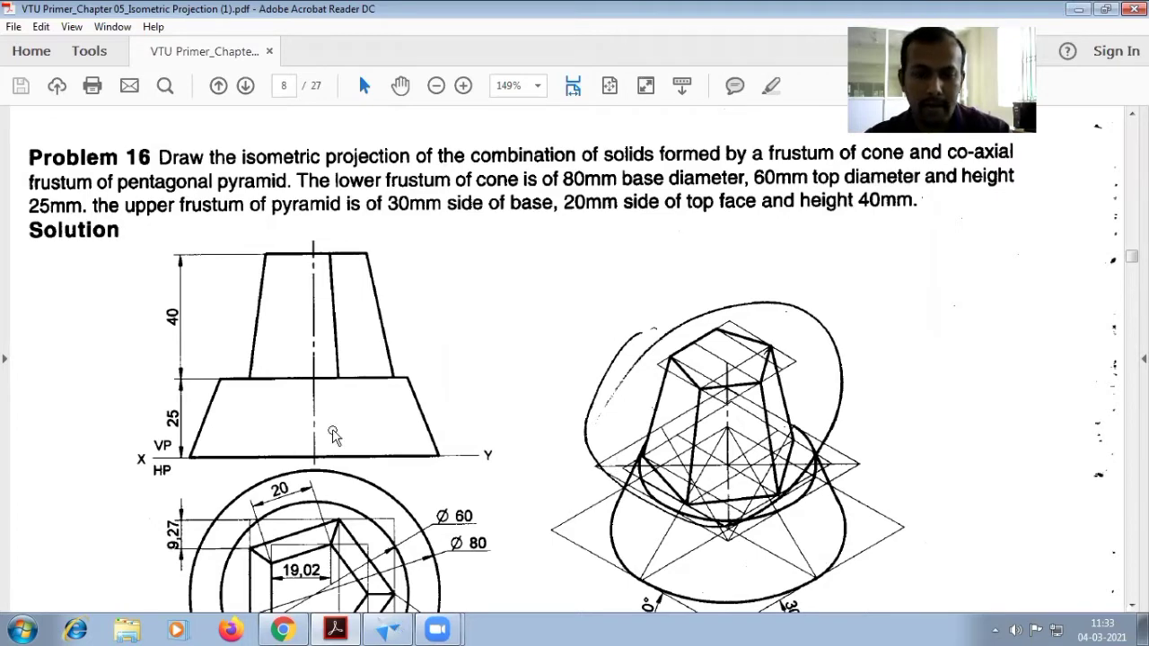
scroll(573, 286, up, 2)
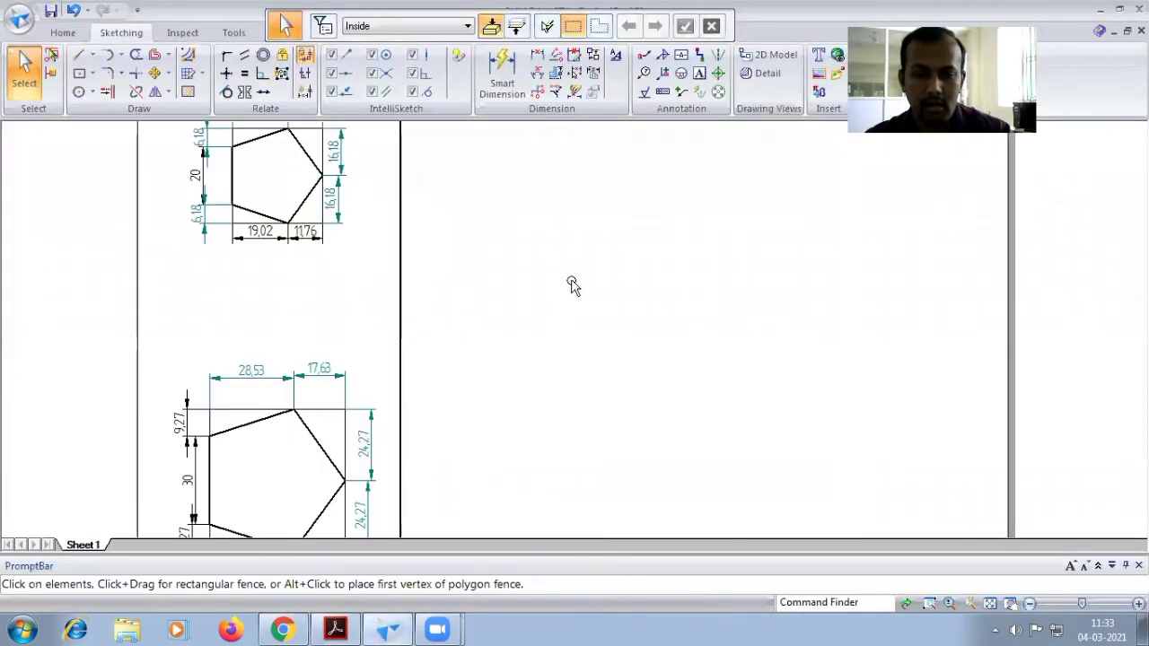
scroll(559, 455, down, 1)
click(282, 486)
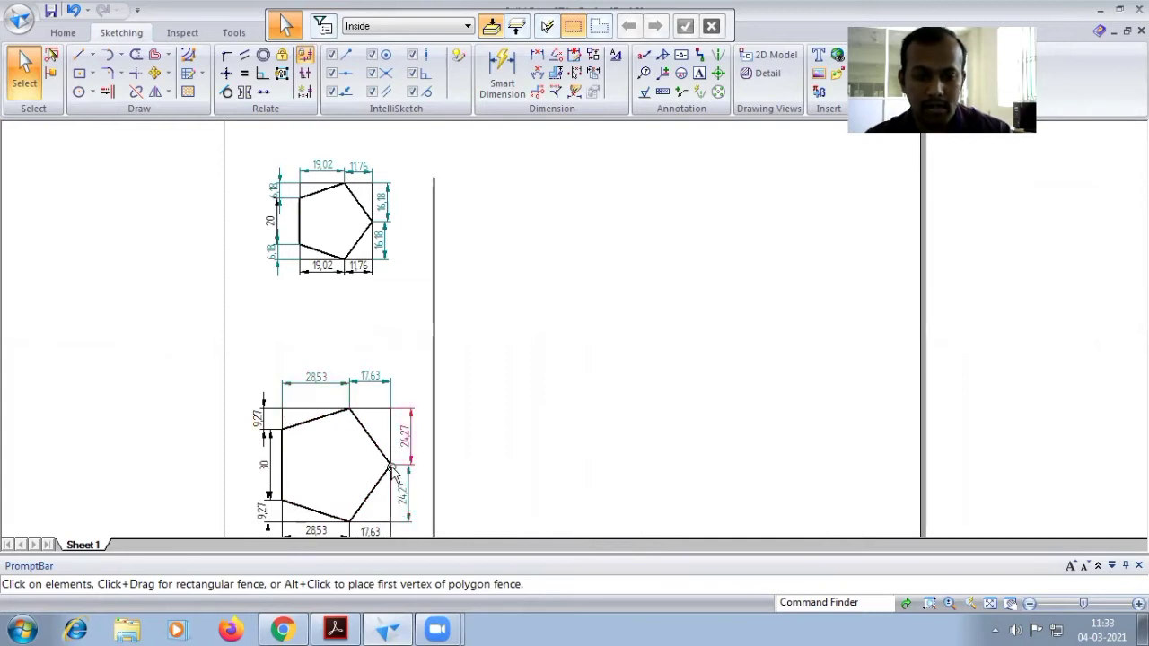
click(990, 603)
scroll(431, 500, up, 1)
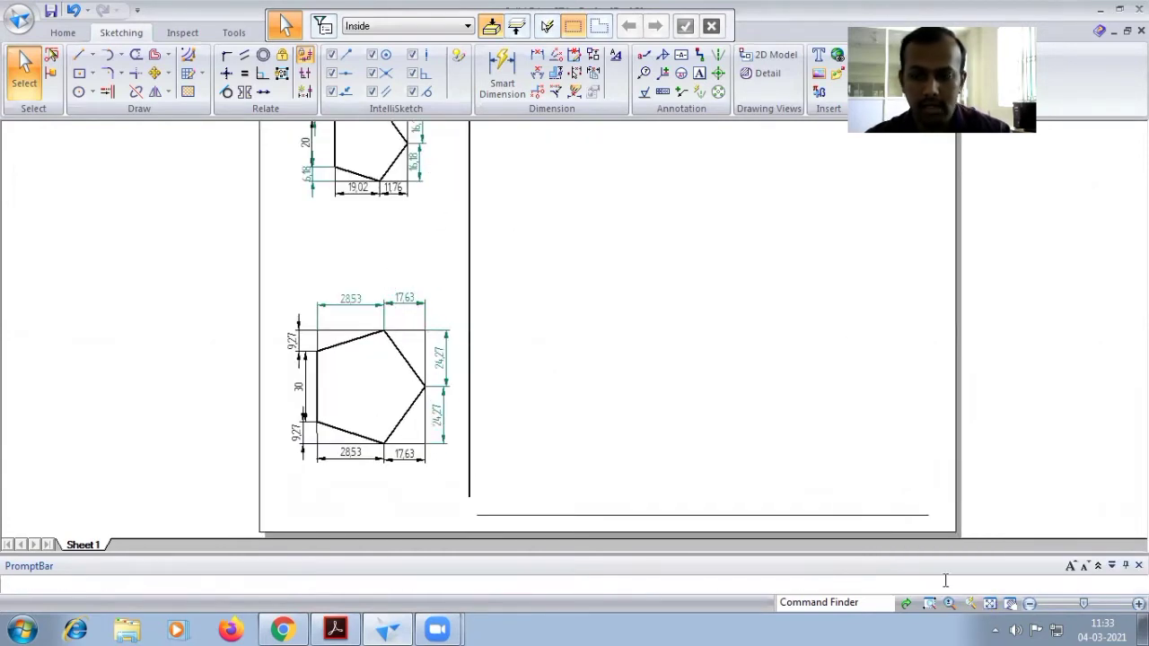
click(990, 603)
scroll(382, 188, up, 1)
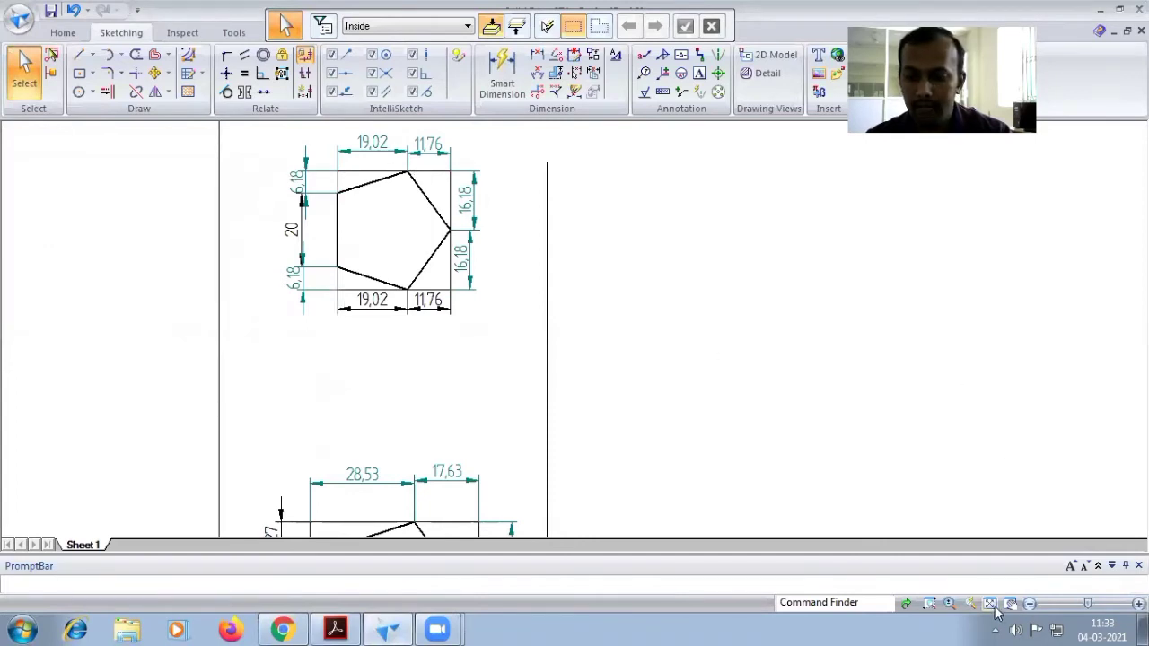
click(991, 604)
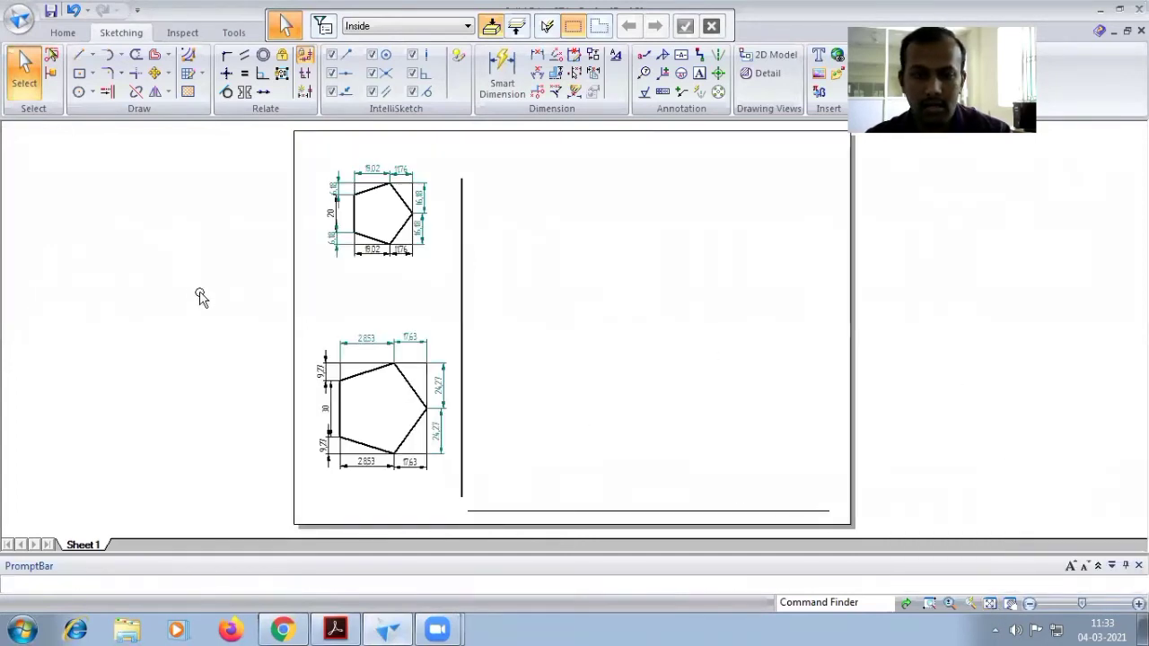
- Starting on the horizontal base line, draw the isometric rhombus's first two sides, each 80 mm long, at 30° and 150°
click(93, 59)
click(108, 75)
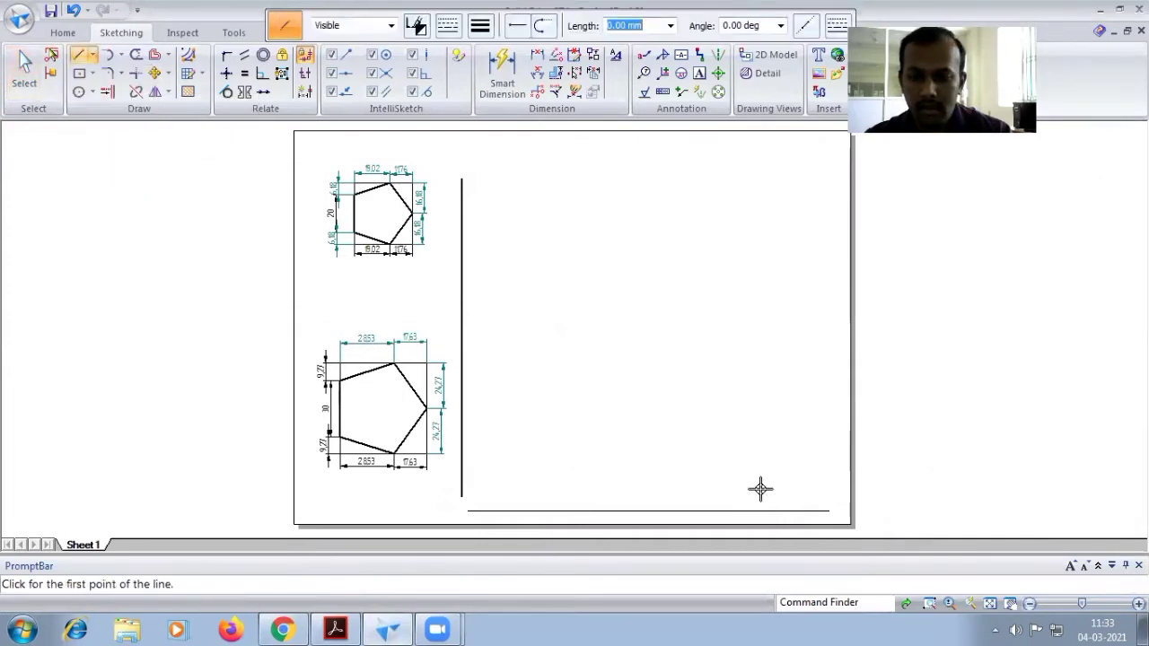
scroll(760, 489, up, 2)
click(601, 521)
text(80)
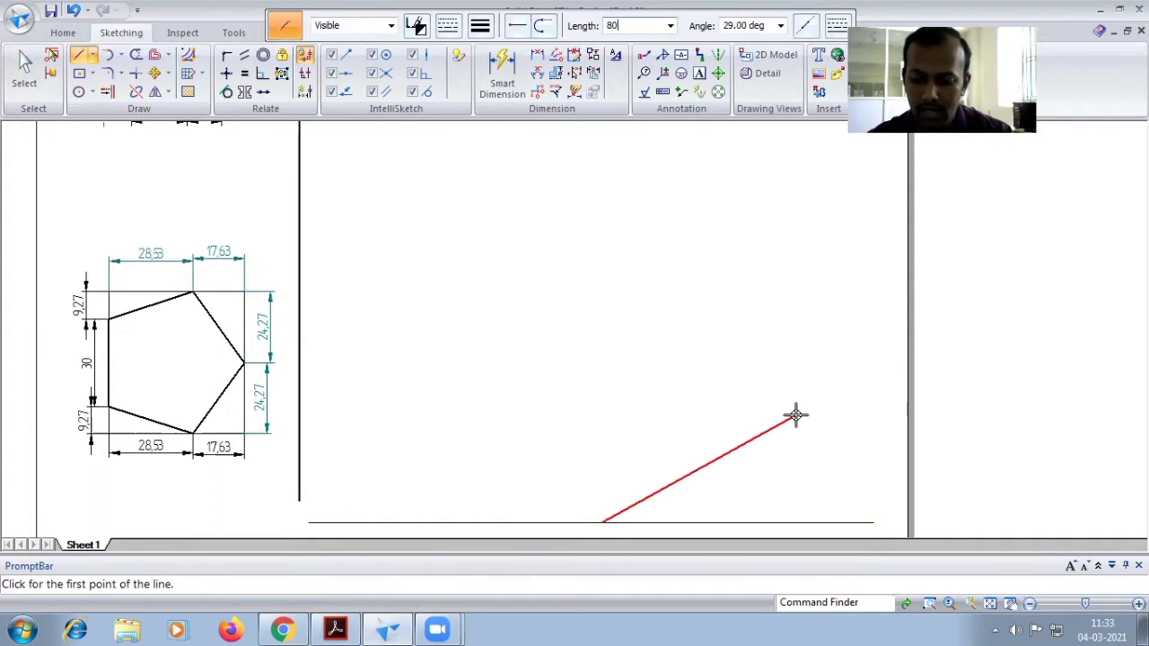
key(Tab)
text(29)
key(Return)
text(8)
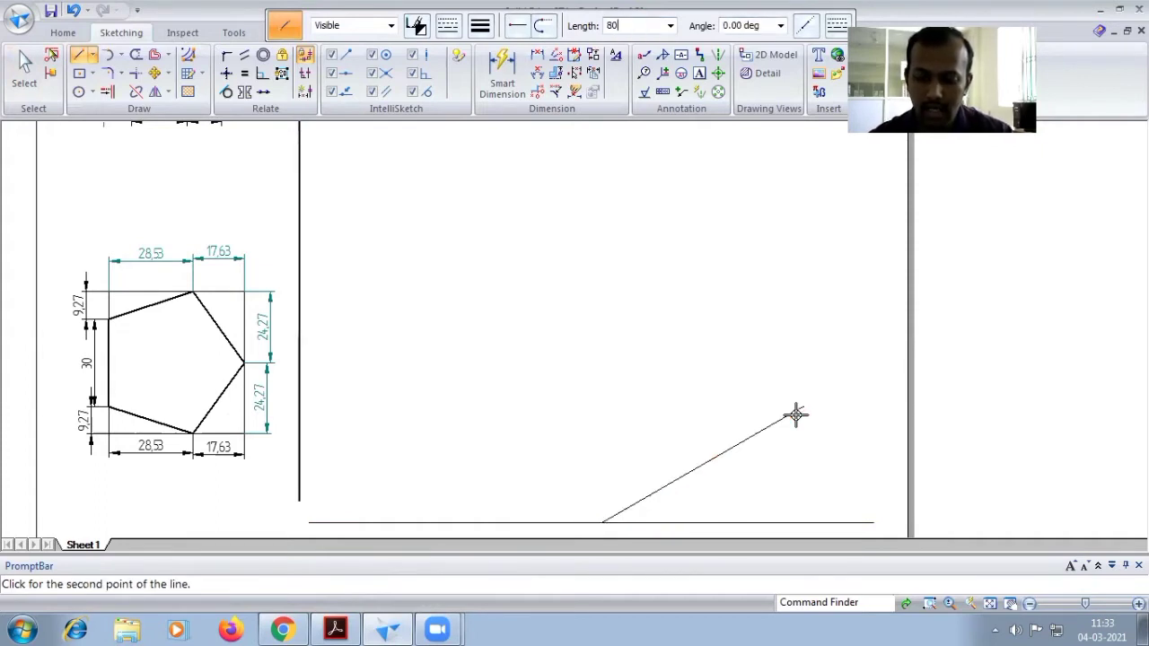
key(Tab)
text(1)
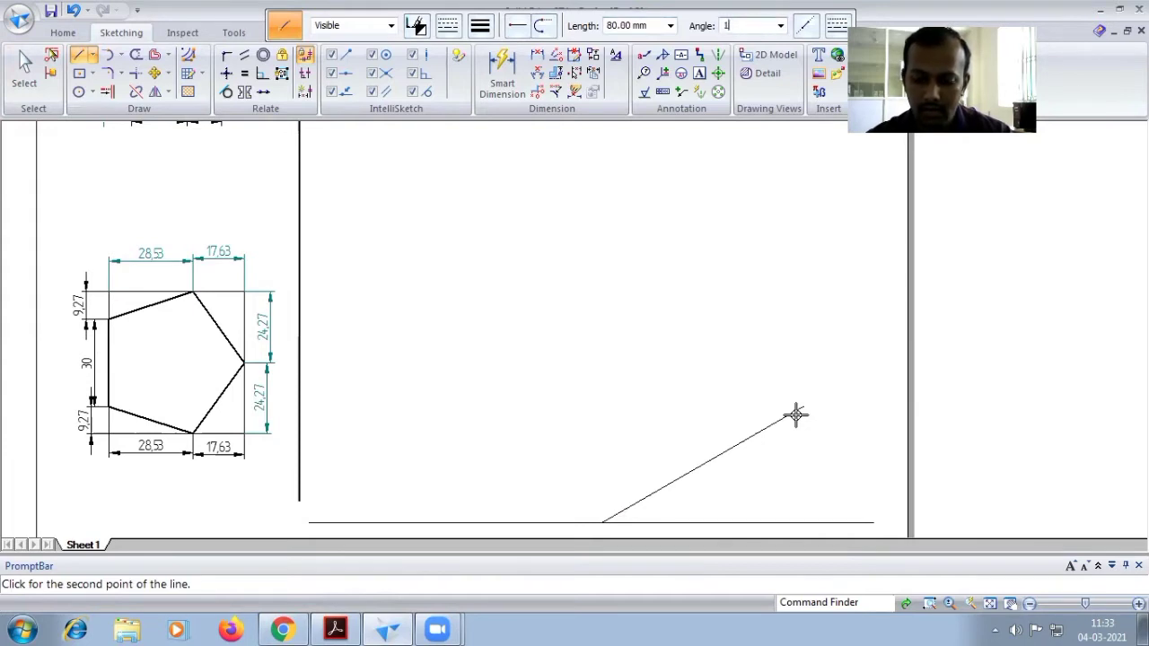
key(Tab)
- Close the rhombus with two more 80 mm lines, one at 210° and one at -30°
text(80)
key(Tab)
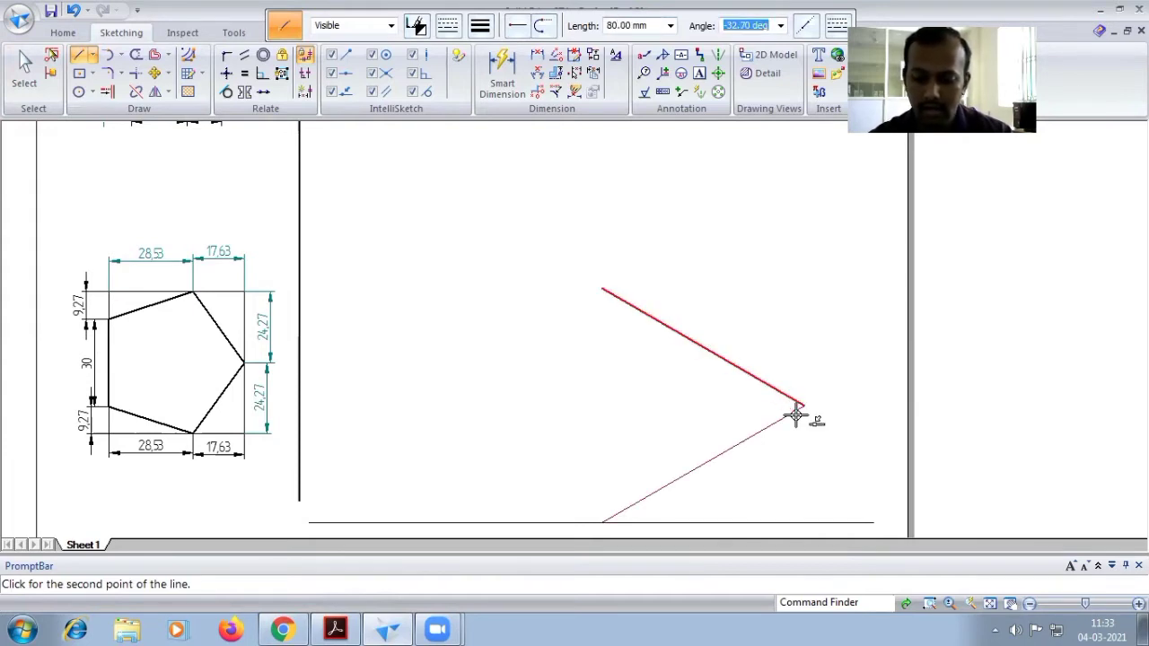
text(21)
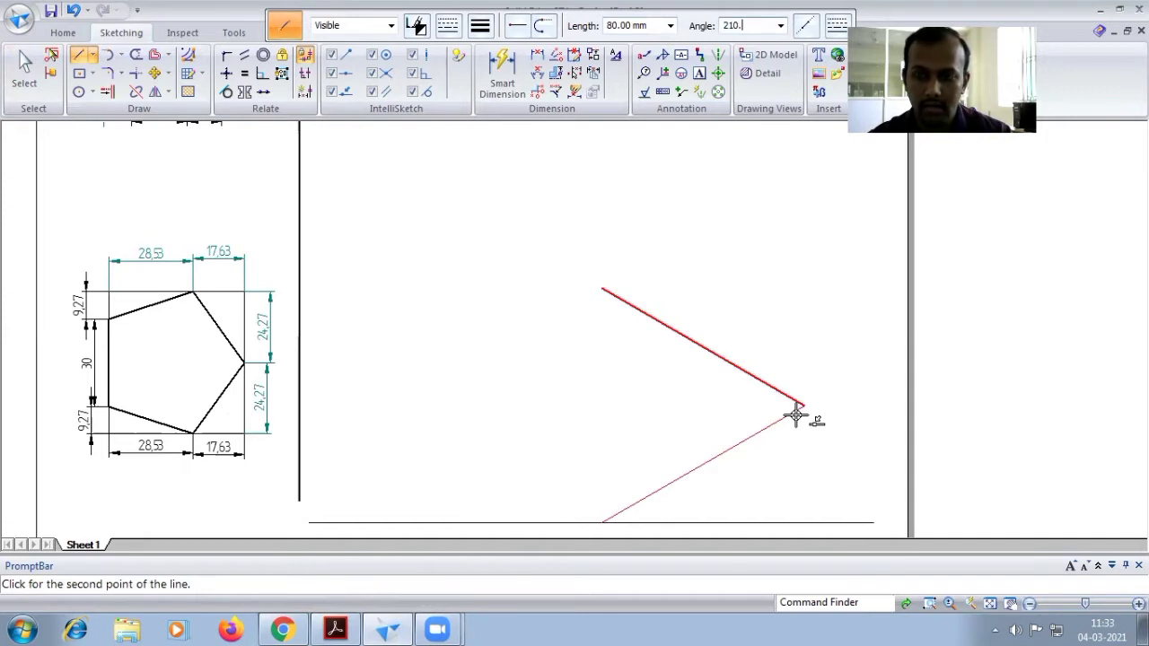
text(0)
key(Return)
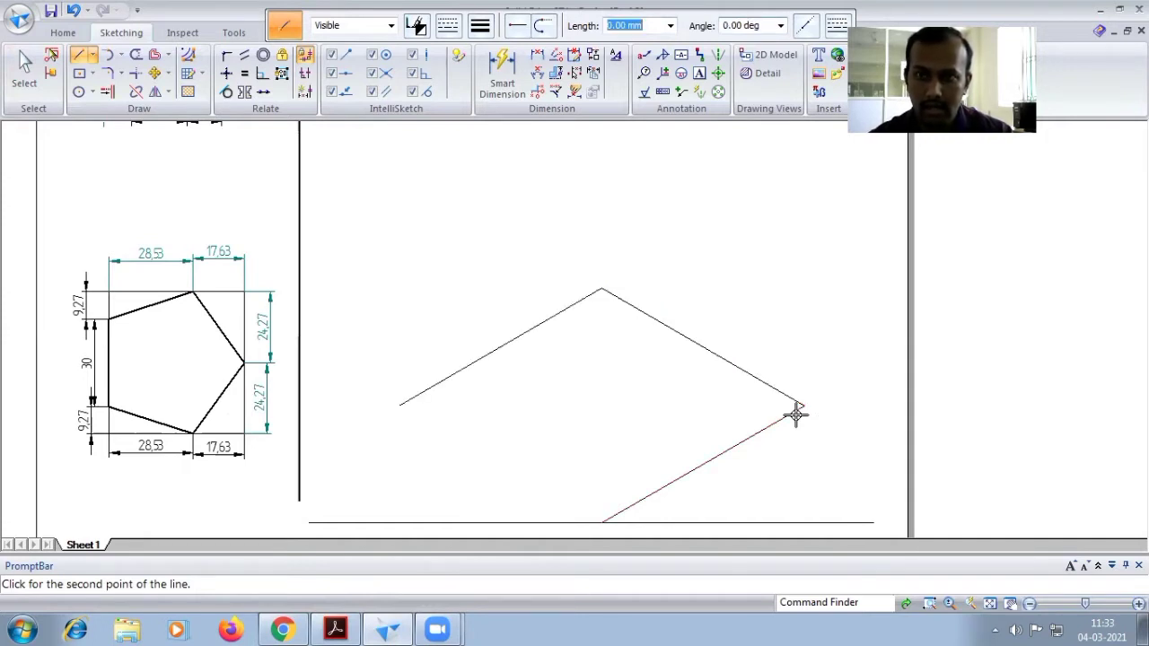
text(80)
key(Tab)
text(-30)
key(Return)
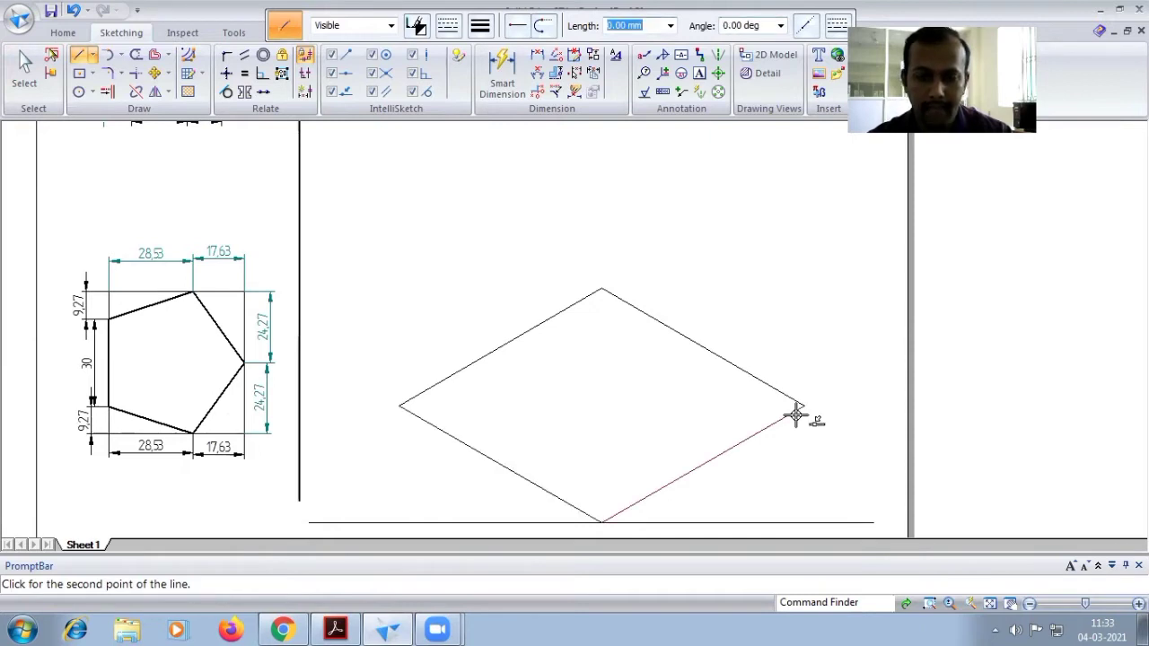
- Draw construction lines from the rhombus's bottom corner to the midpoints of its two upper sides
click(600, 521)
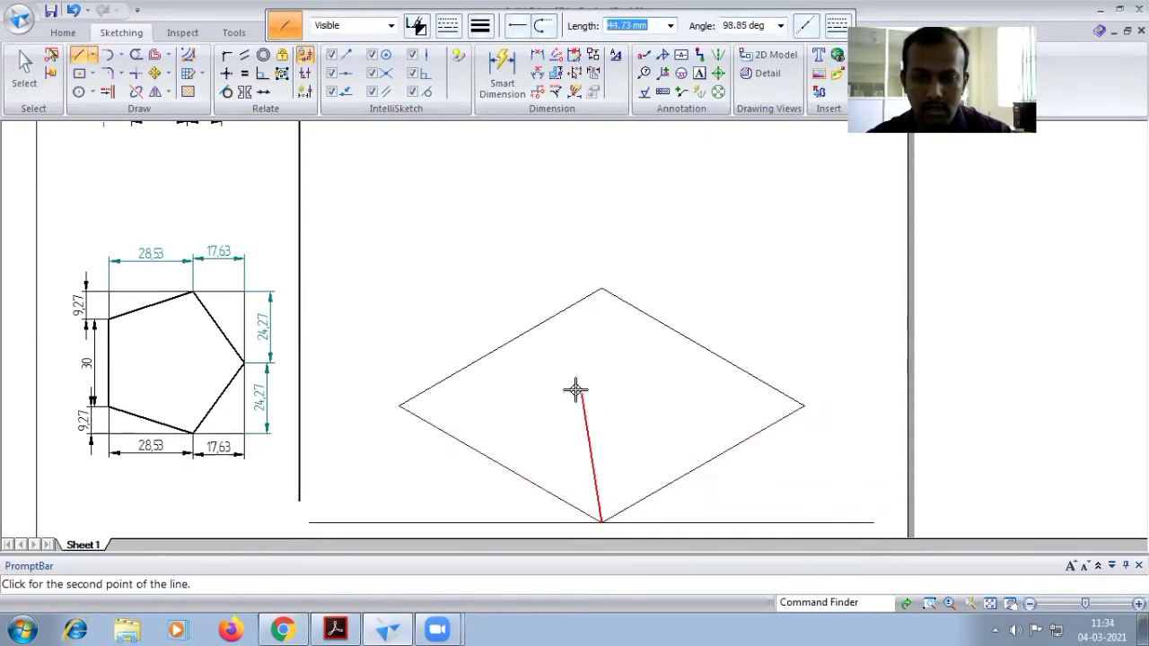
click(500, 347)
click(600, 520)
click(600, 520)
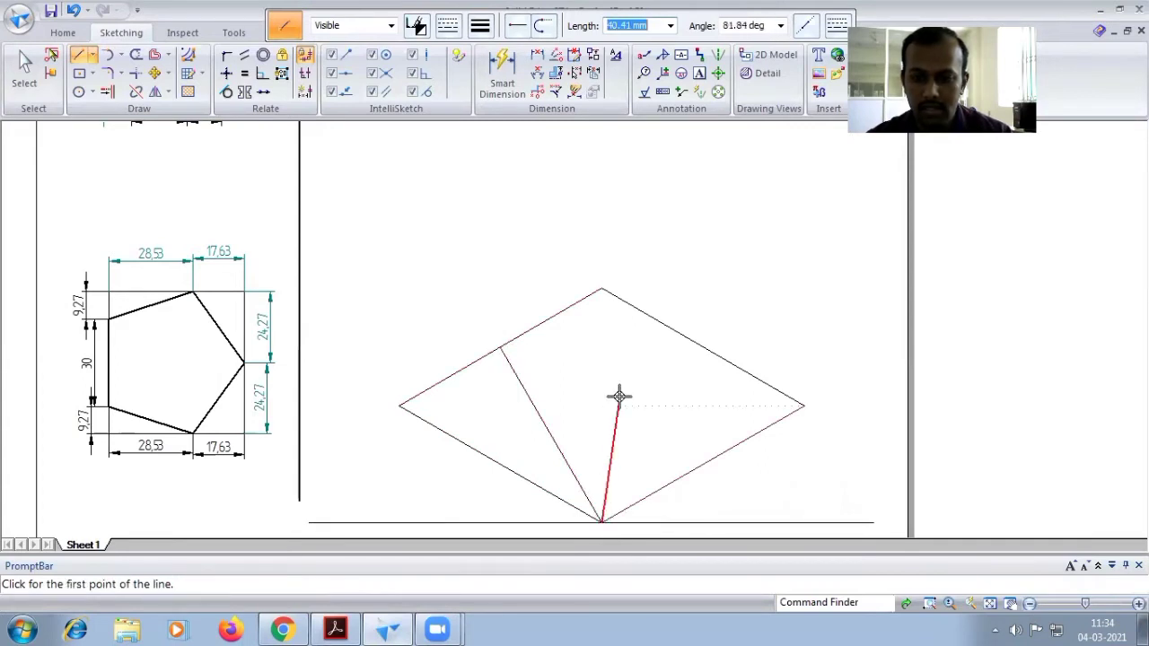
click(702, 347)
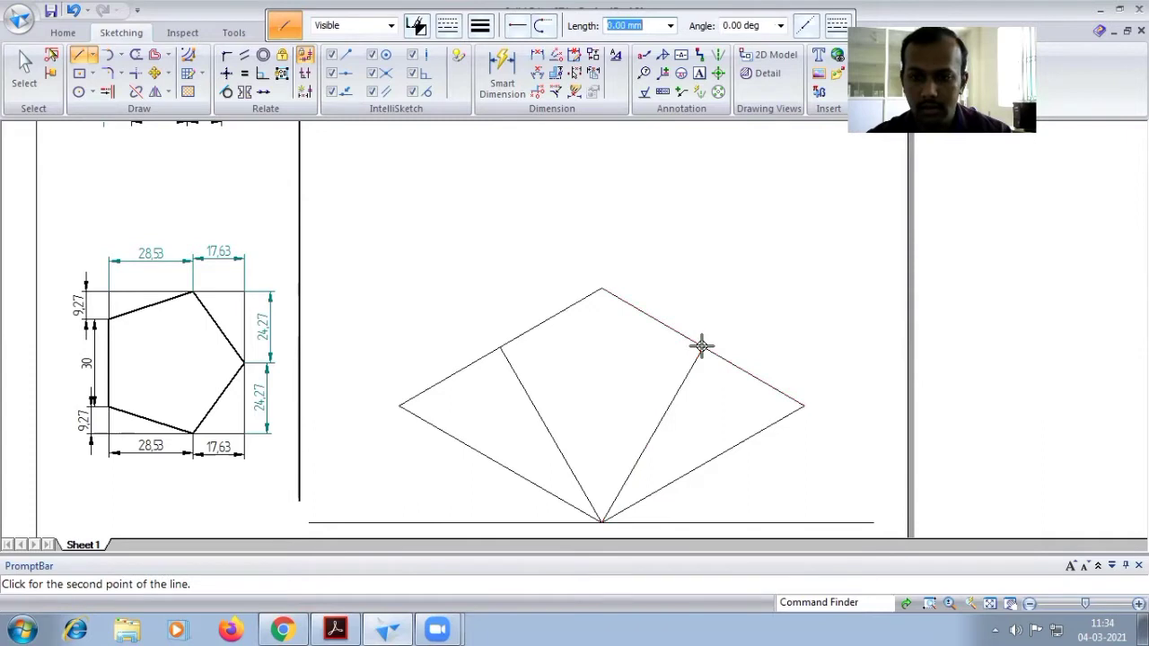
- Draw construction lines from the rhombus's top corner to the midpoints of its two lower sides
click(599, 289)
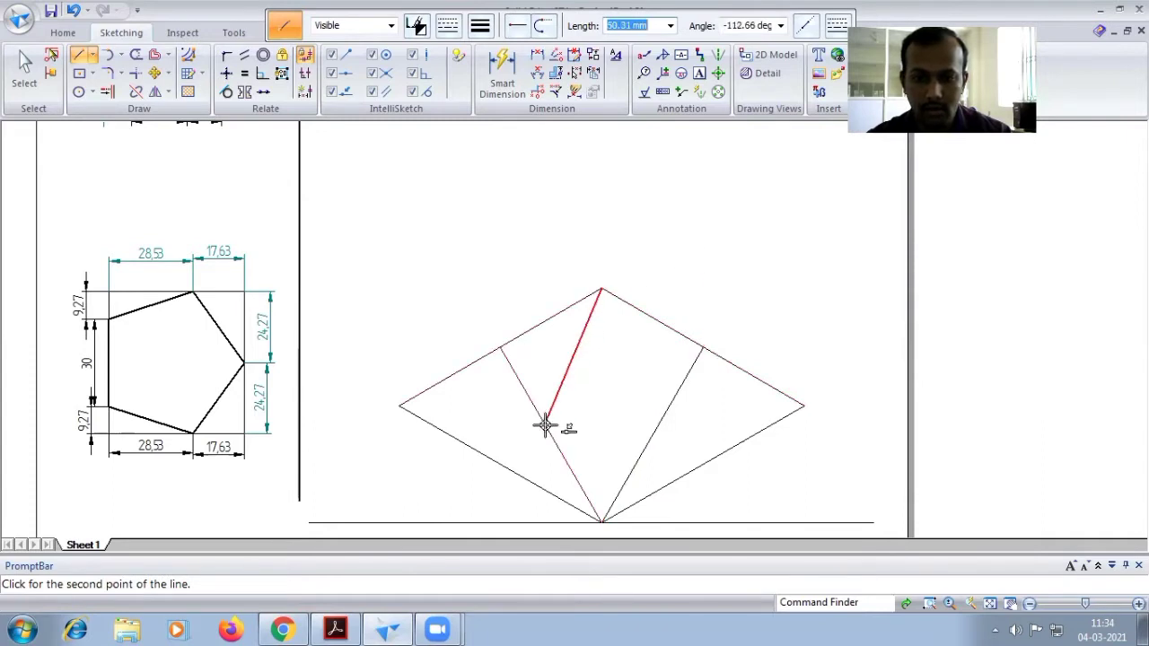
click(501, 463)
right_click(521, 458)
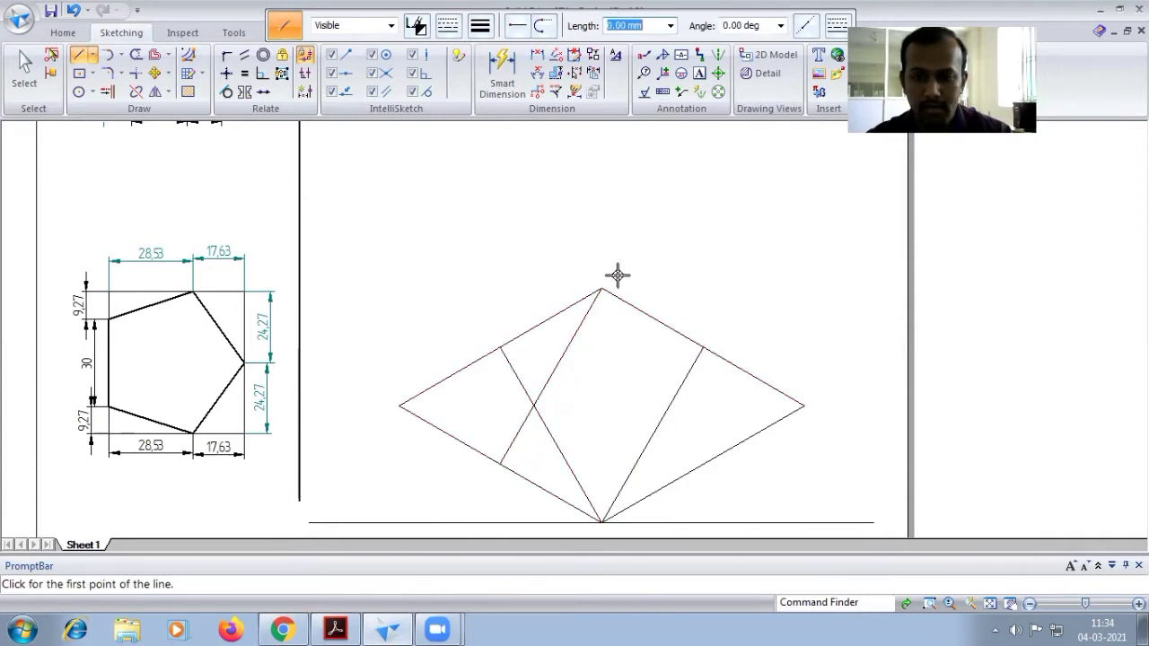
mouse_move(602, 288)
mouse_down()
mouse_move(692, 423)
mouse_move(701, 463)
mouse_up()
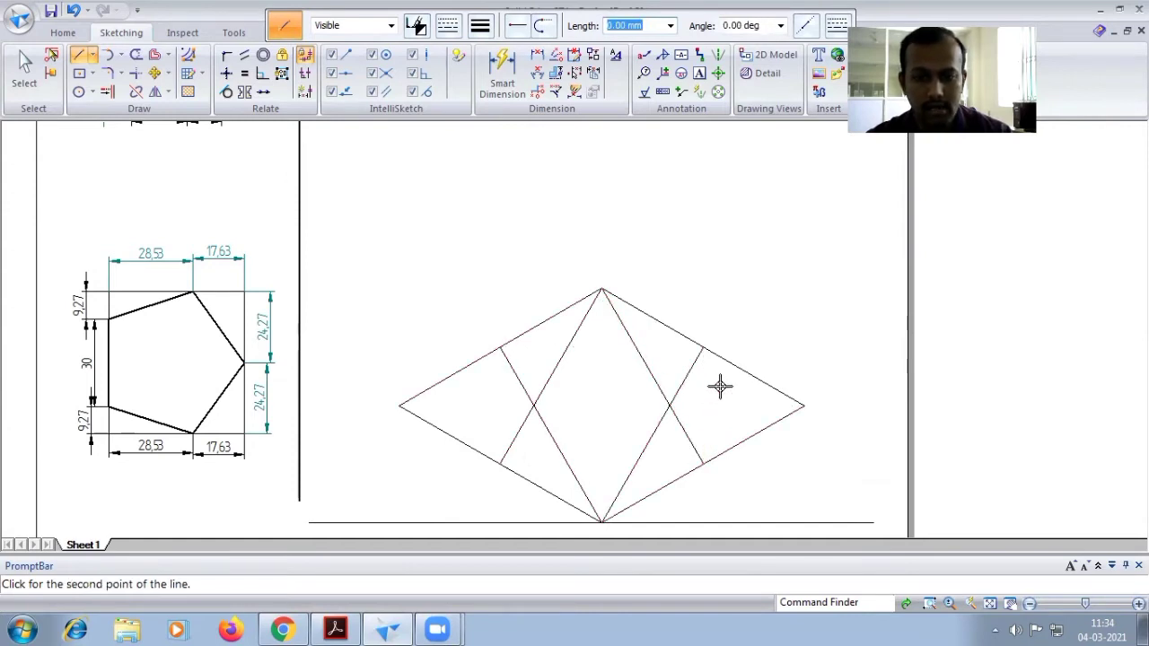
right_click(541, 223)
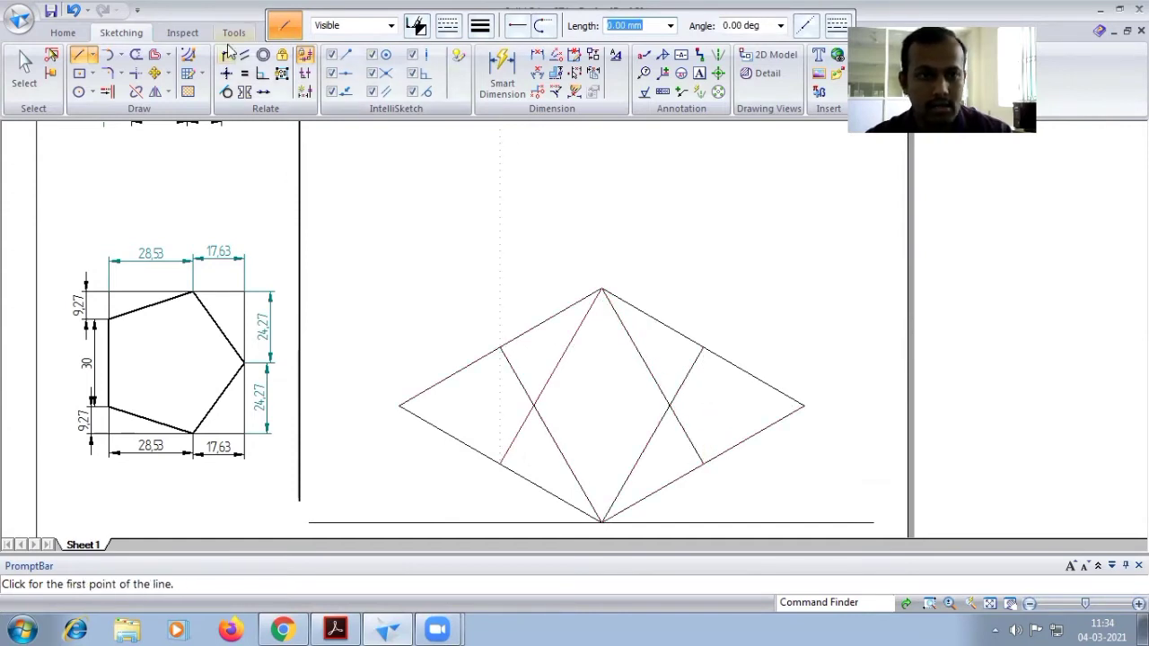
- Draw the isometric circle's two large centre-point arcs between opposite side midpoints, centred on the rhombus's bottom and top corners
click(121, 56)
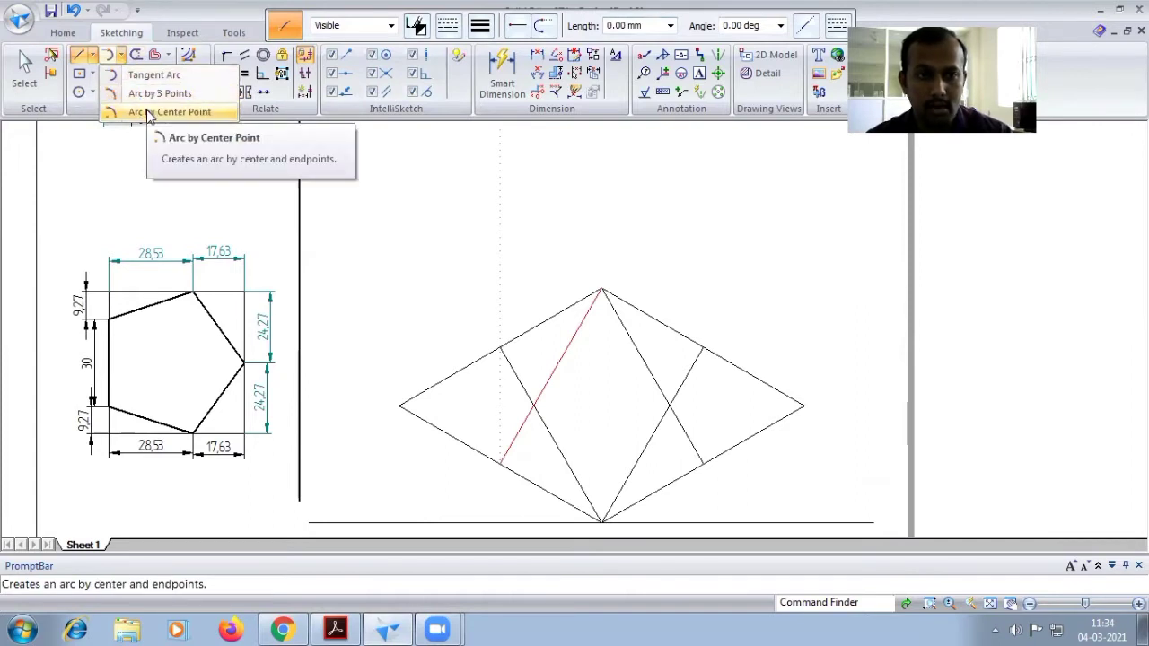
click(148, 112)
click(599, 518)
click(500, 347)
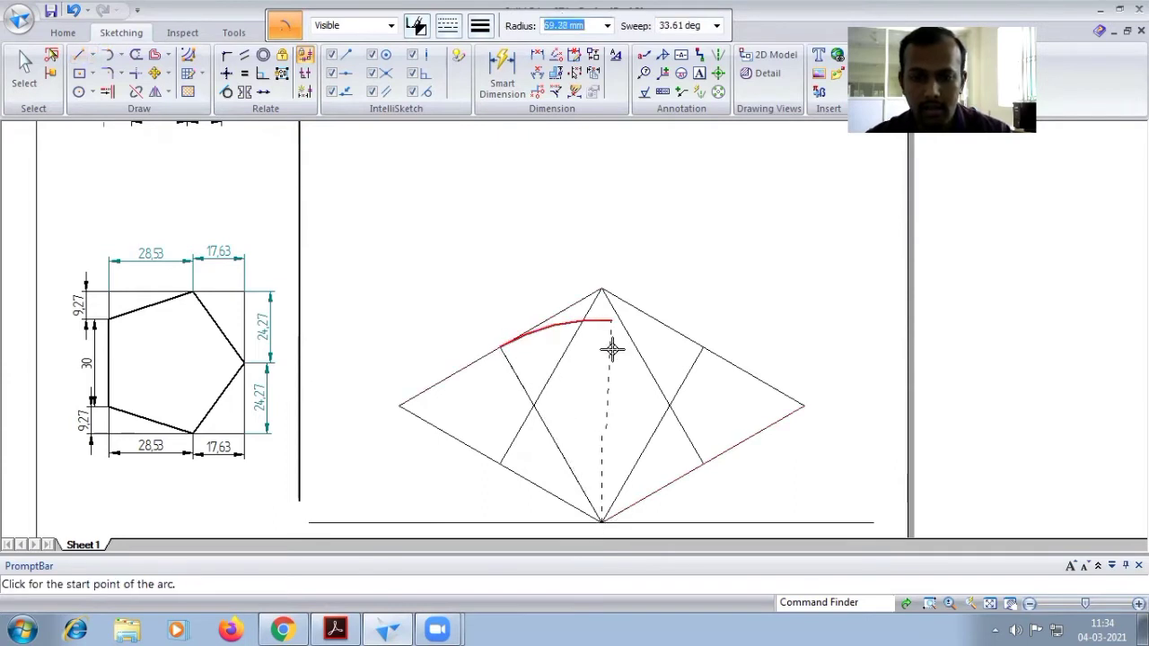
click(698, 351)
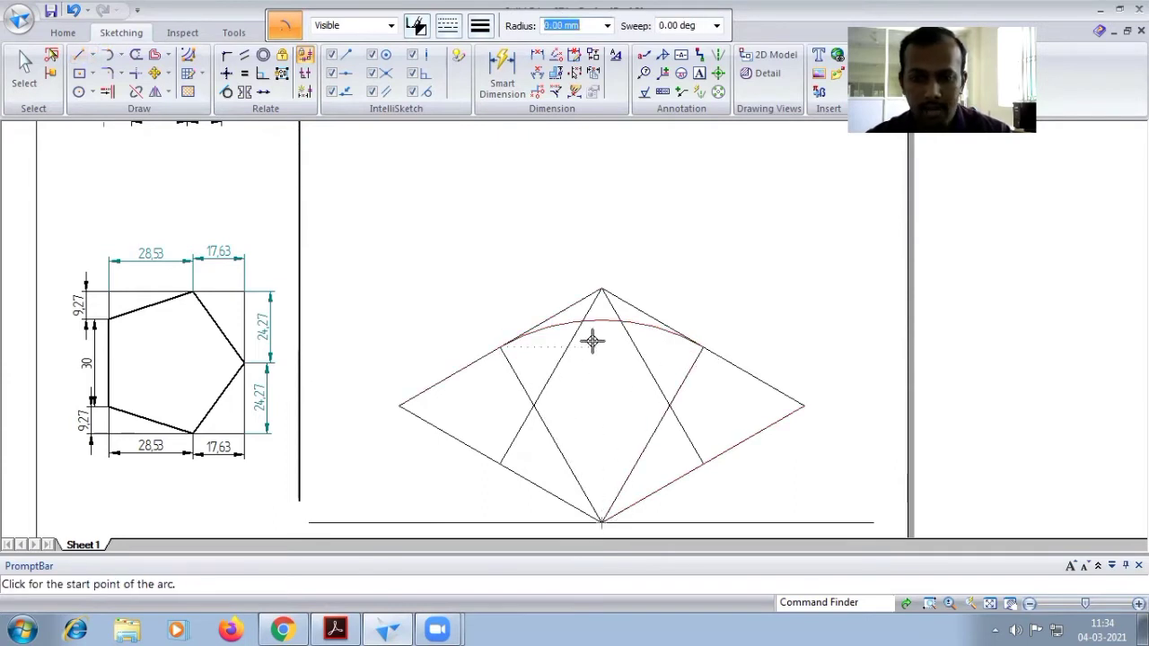
click(601, 287)
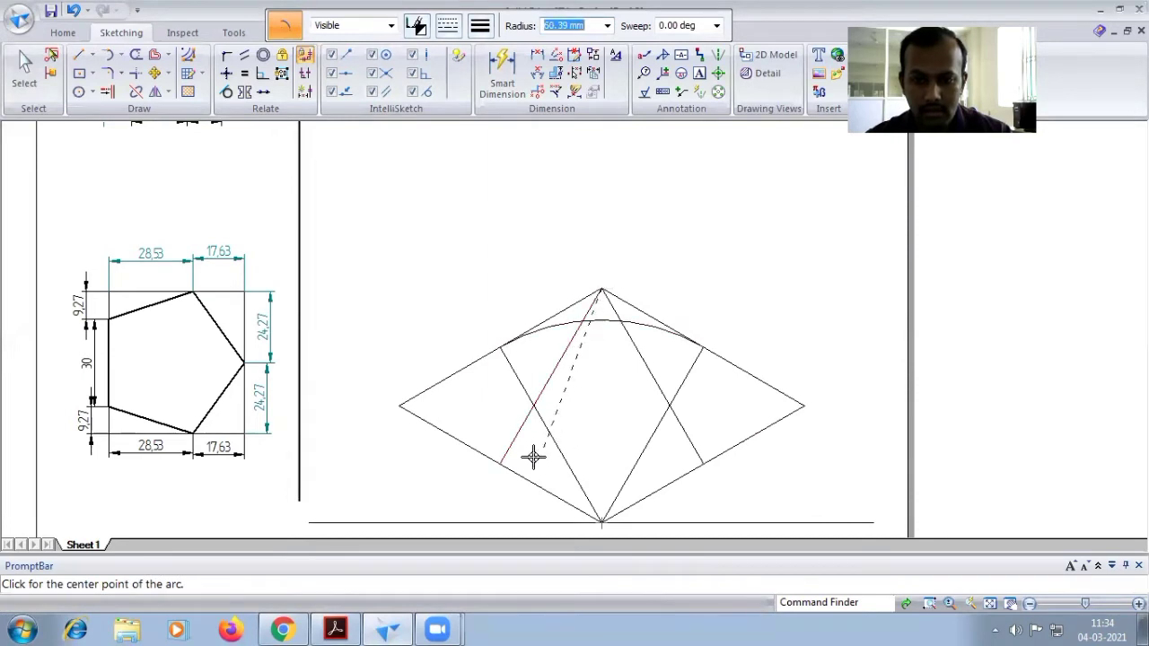
click(500, 466)
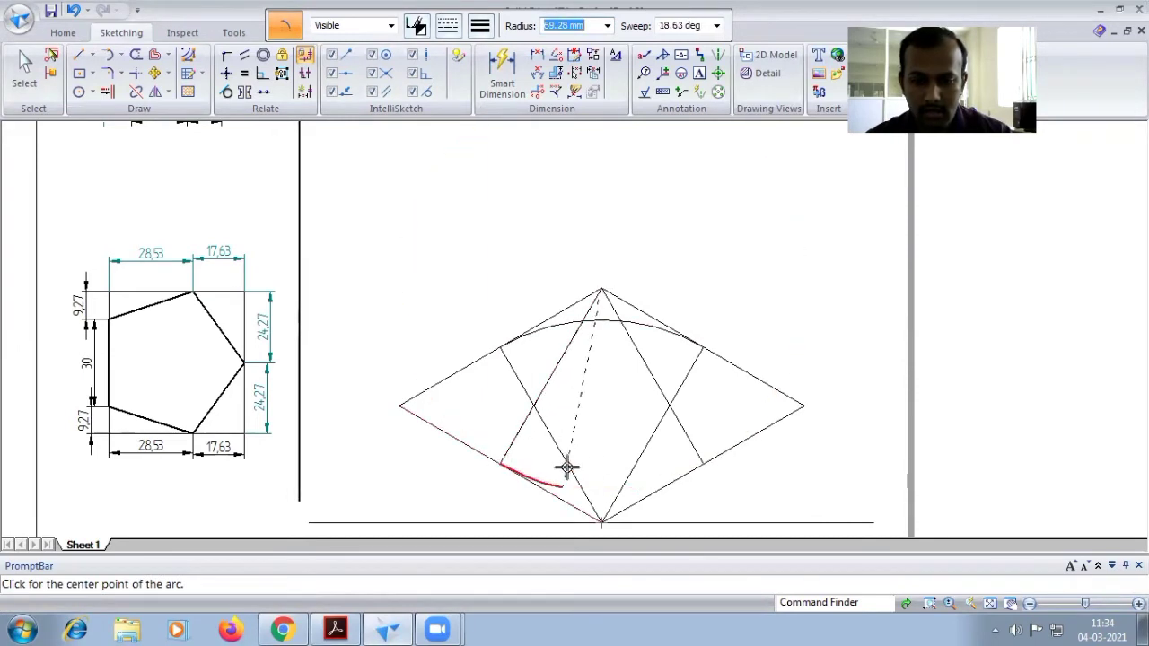
click(699, 464)
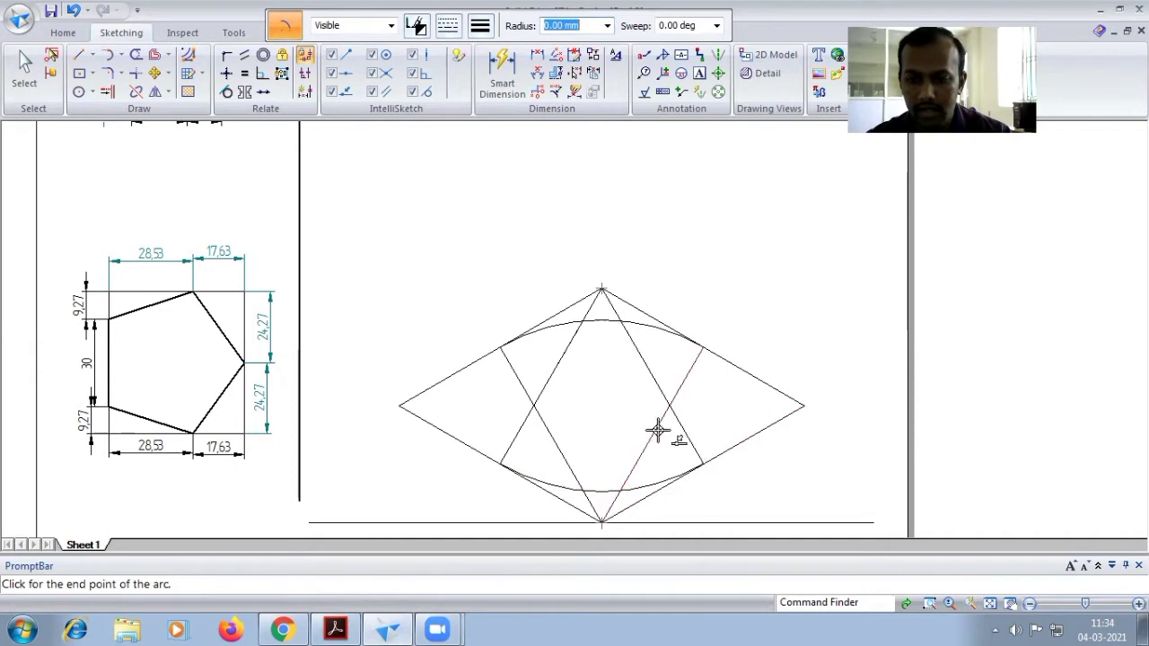
- Close the isometric circle with two small end arcs centred on the left and right intersections of the construction lines
click(532, 406)
click(499, 348)
click(500, 464)
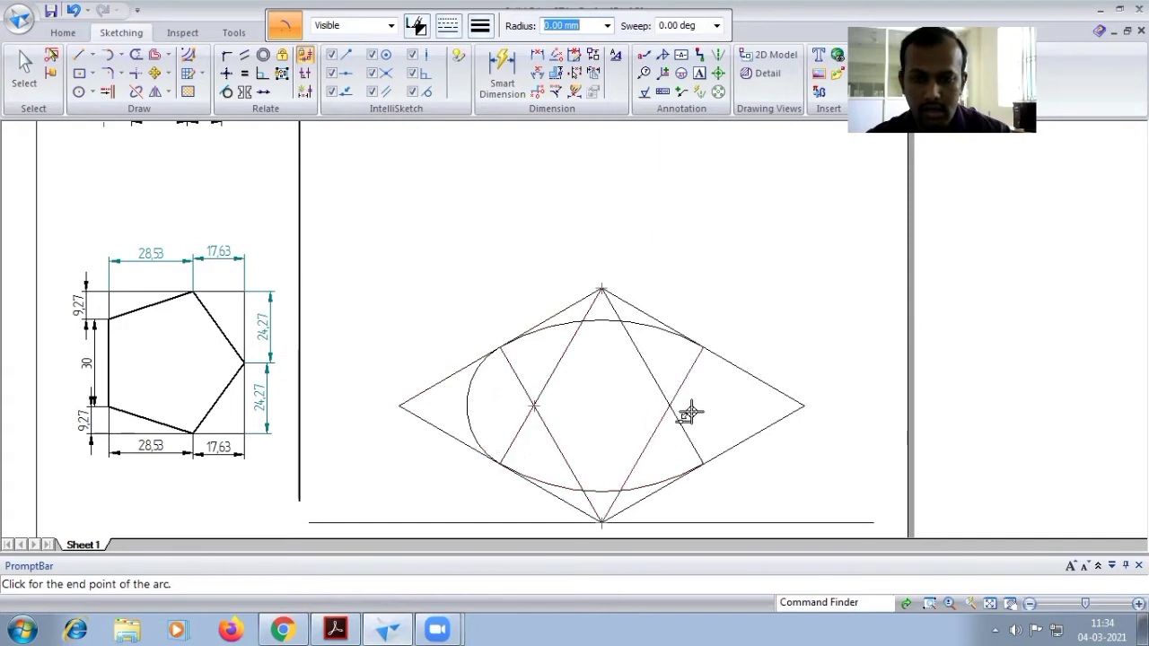
click(673, 406)
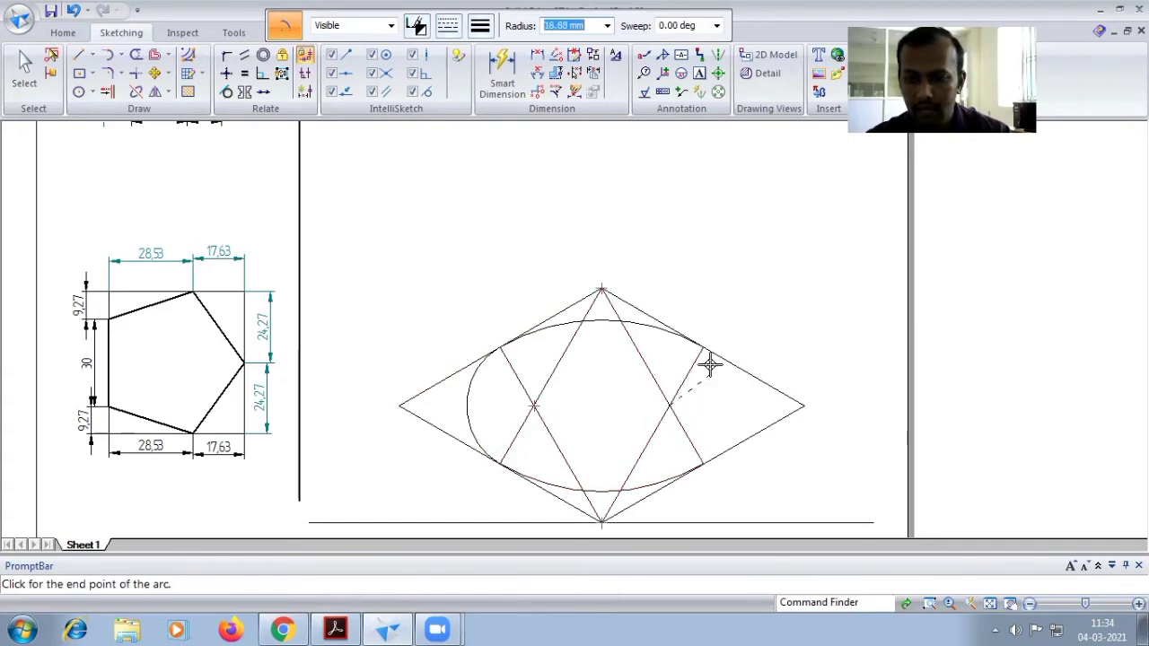
click(703, 348)
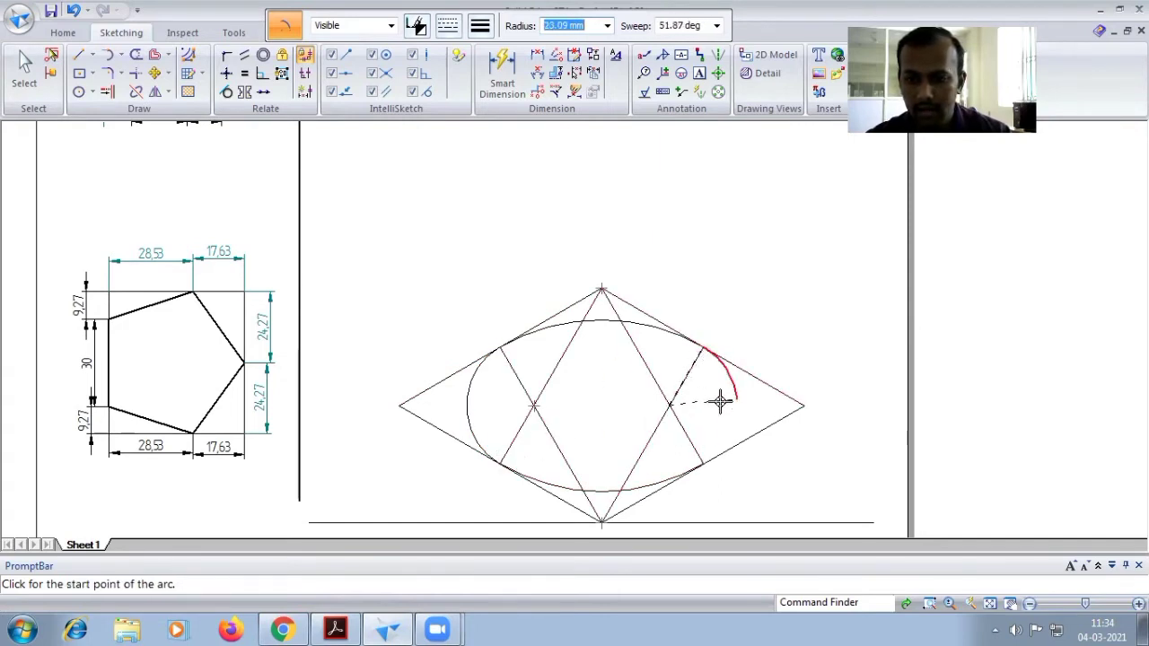
click(703, 463)
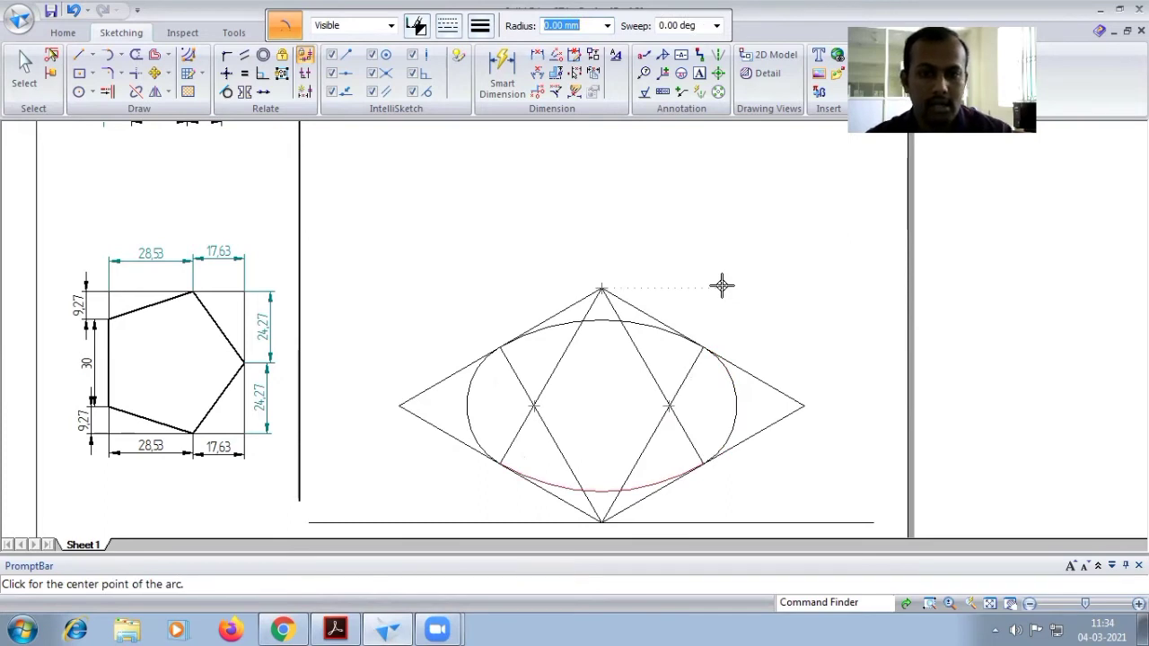
- Create a copy of the rhombus with its isometric circle and construction lines, scaled by 60/80, keeping the original
click(25, 65)
drag(368, 262, 826, 533)
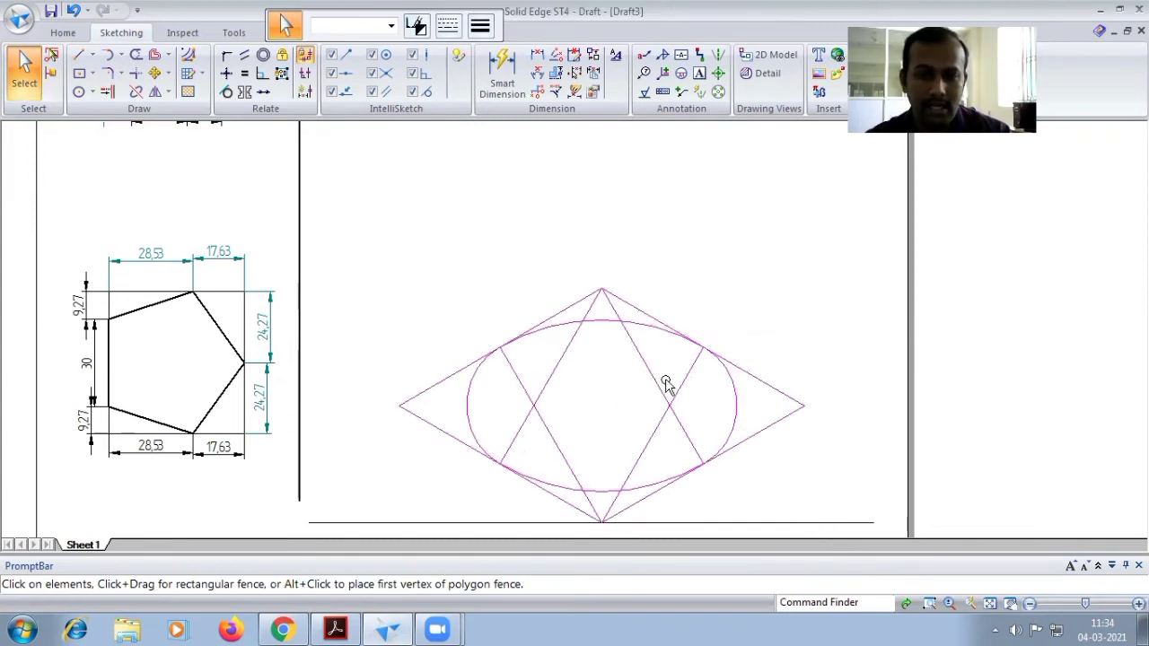
click(168, 91)
click(182, 134)
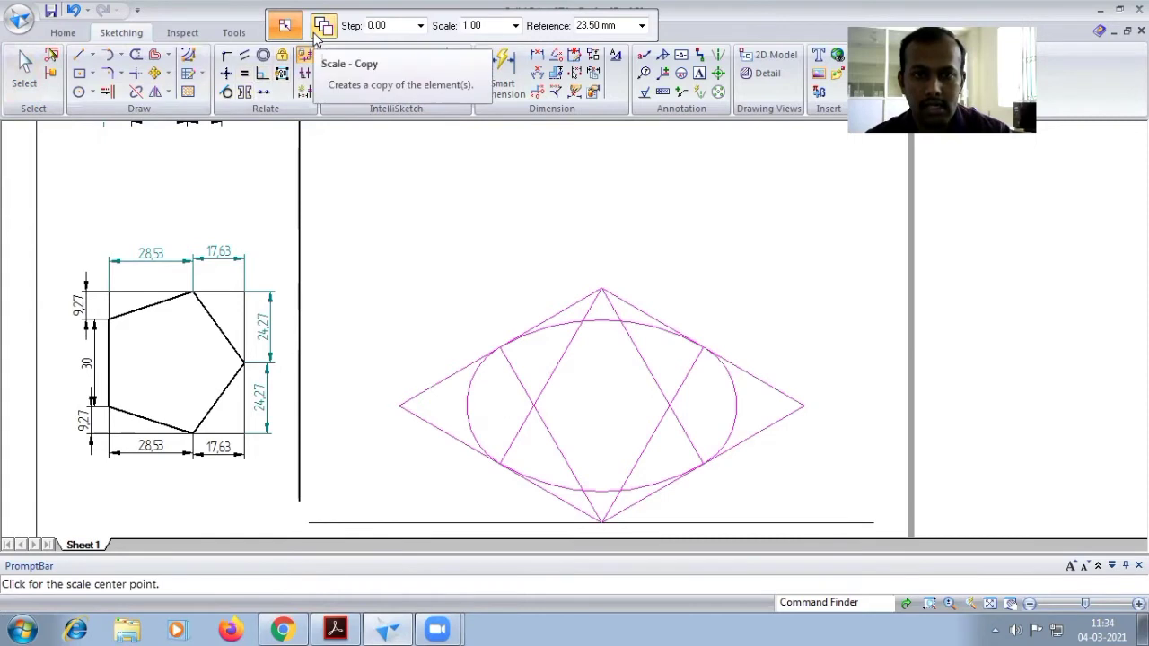
click(320, 28)
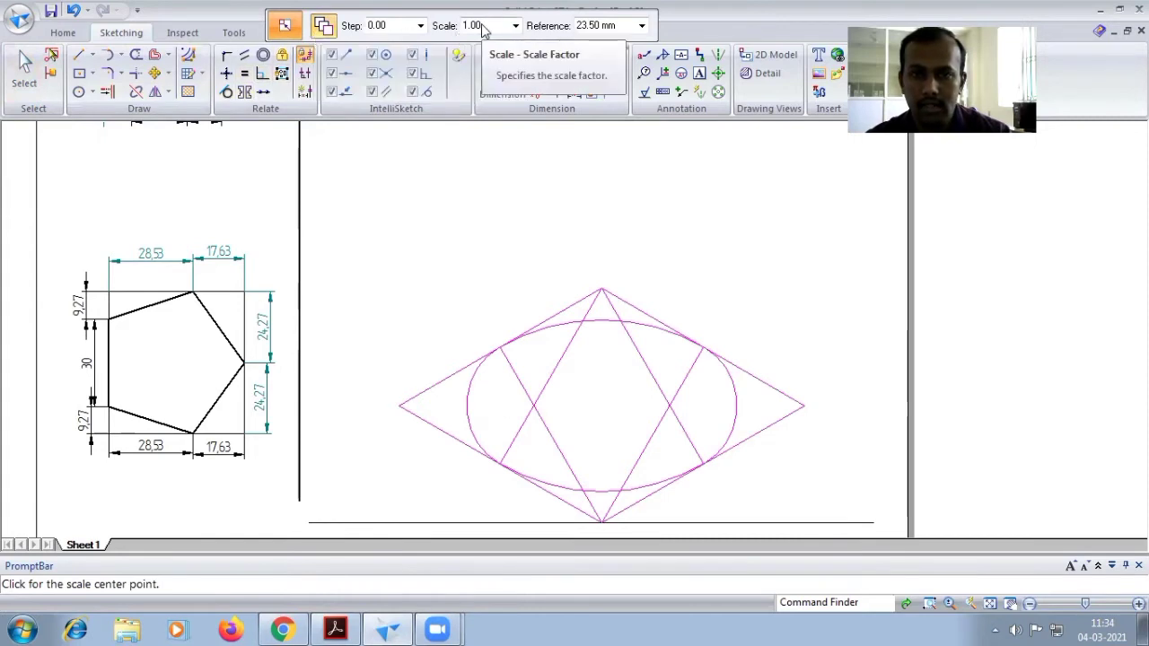
click(482, 29)
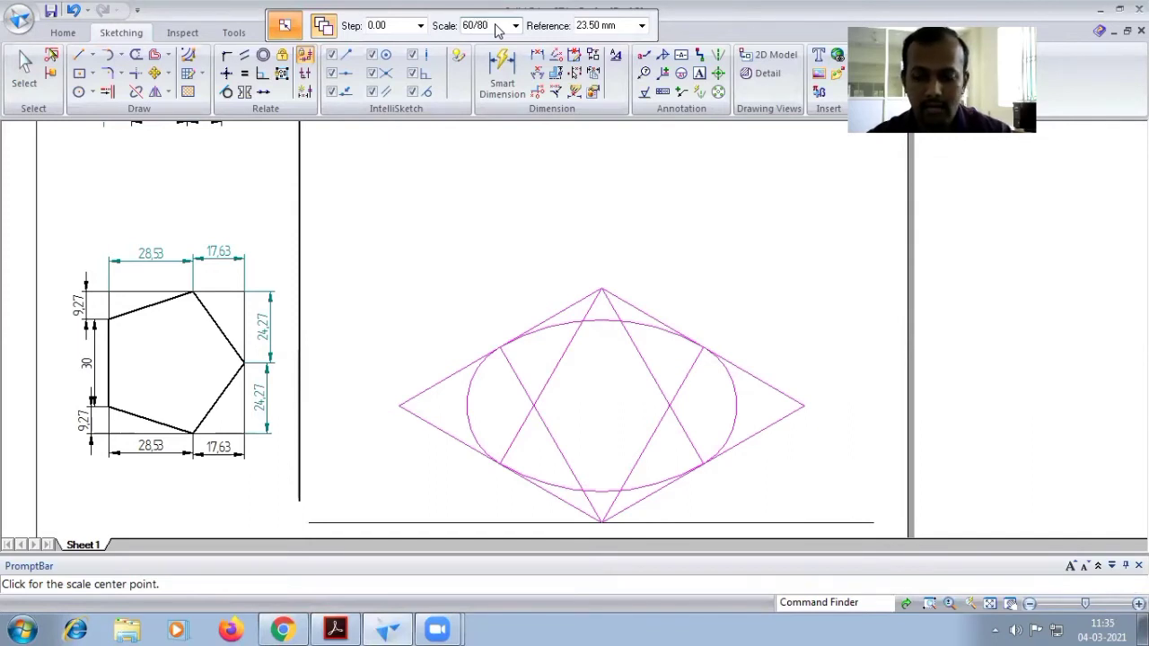
key(Tab)
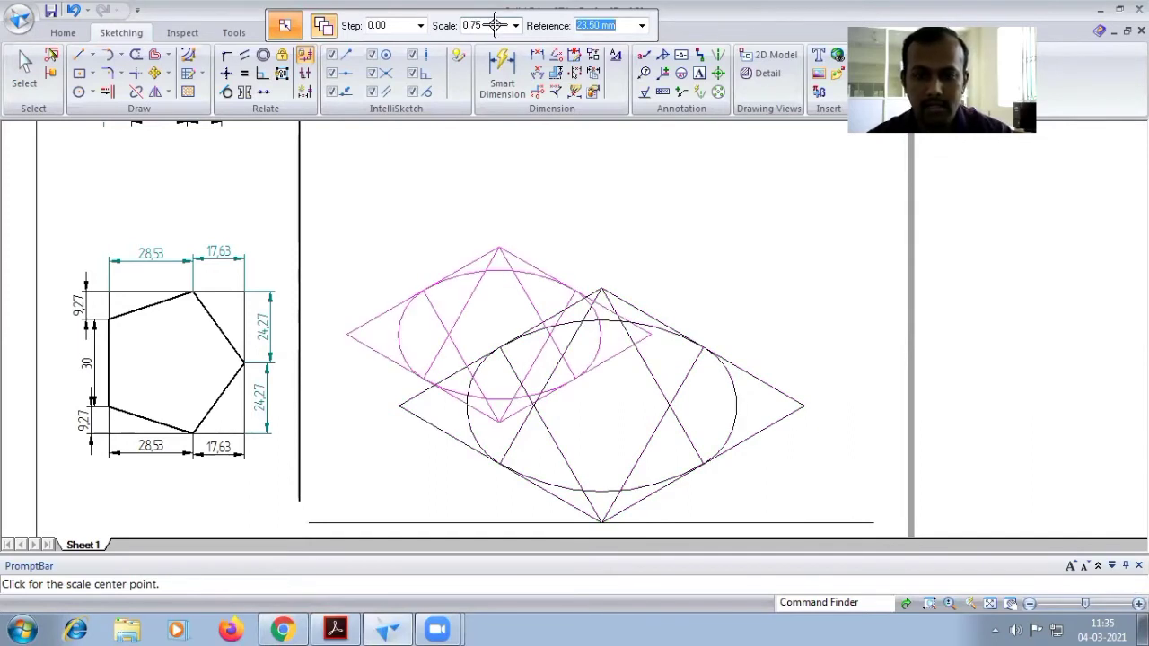
- Move the scaled-down rhombus and circle copy into the empty space above the original rhombus
click(1009, 604)
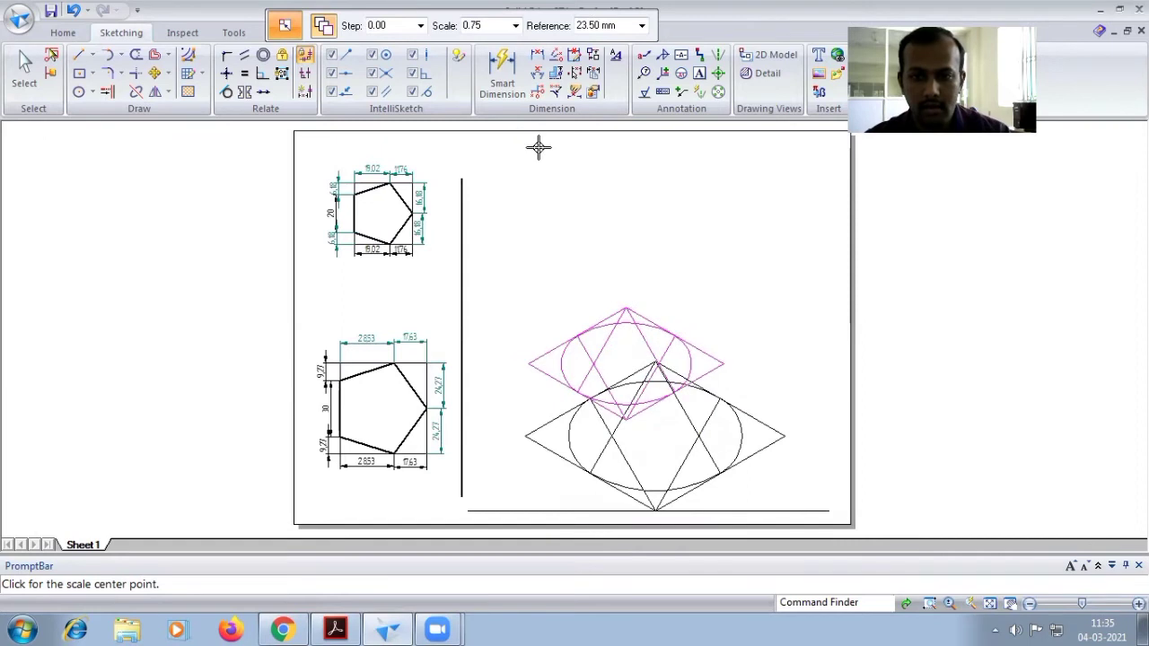
key(Escape)
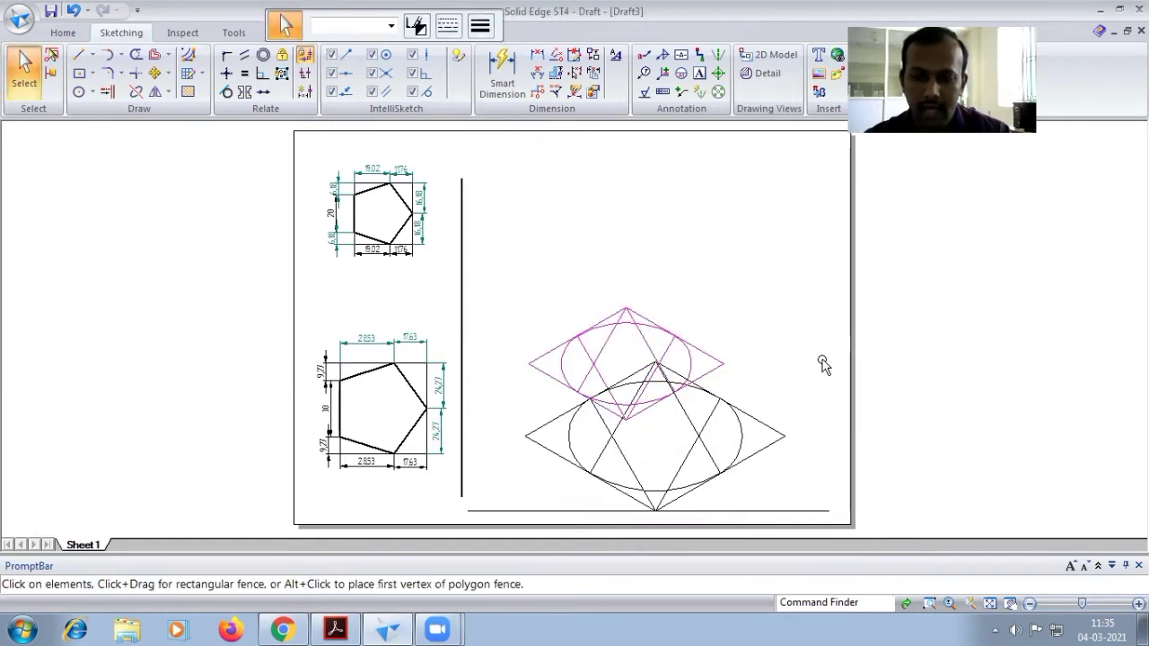
drag(702, 352, 730, 268)
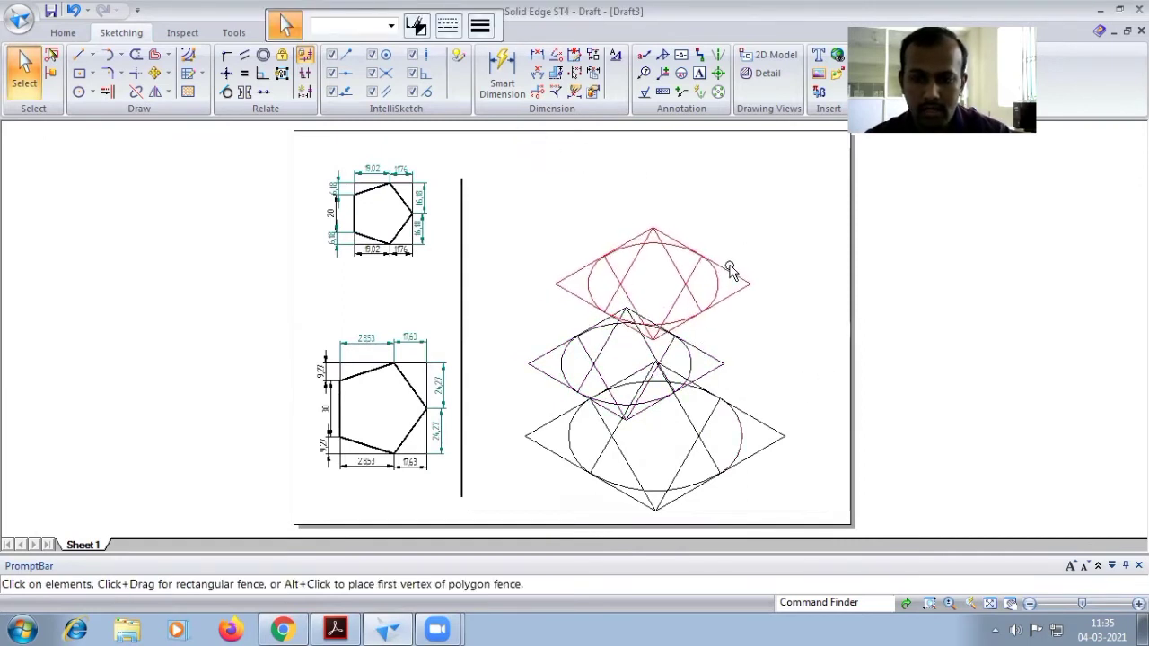
- Draw horizontal diagonals across the large and small rhombuses, connecting the left and right corners of each
scroll(752, 485, up, 1)
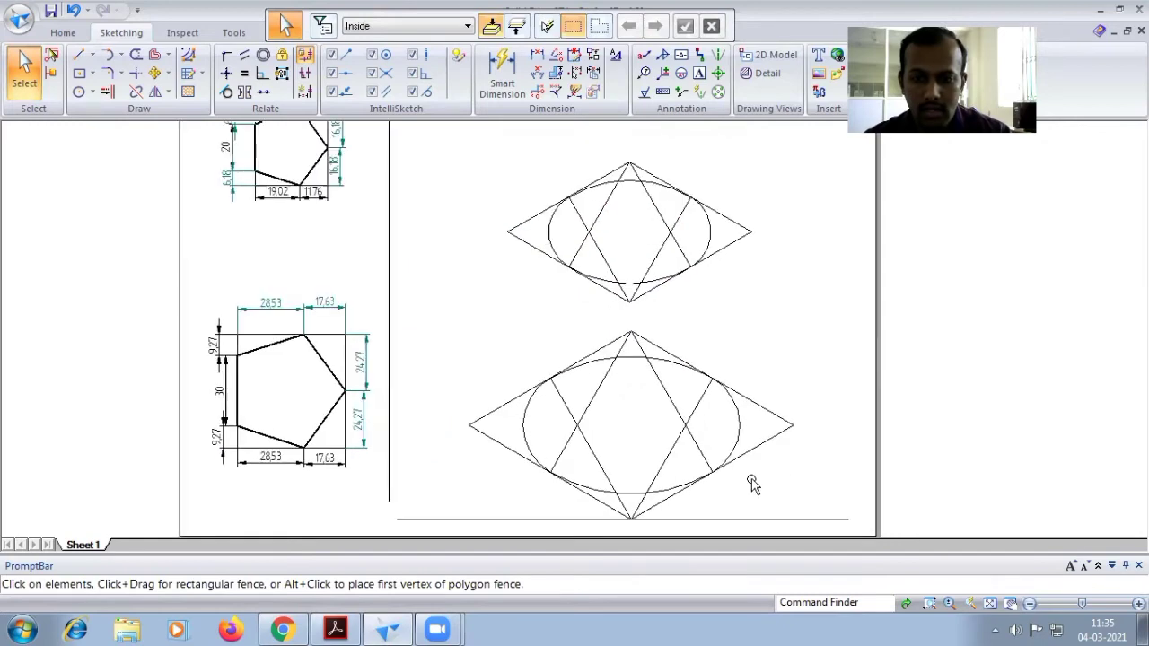
scroll(679, 367, up, 1)
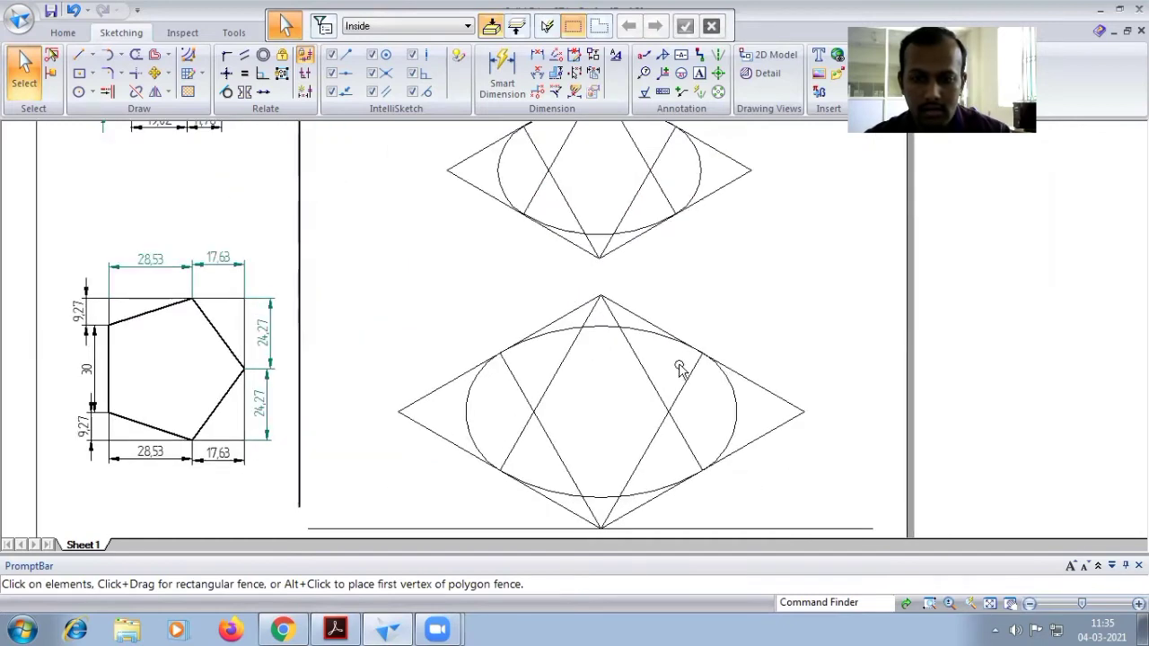
click(79, 54)
click(398, 412)
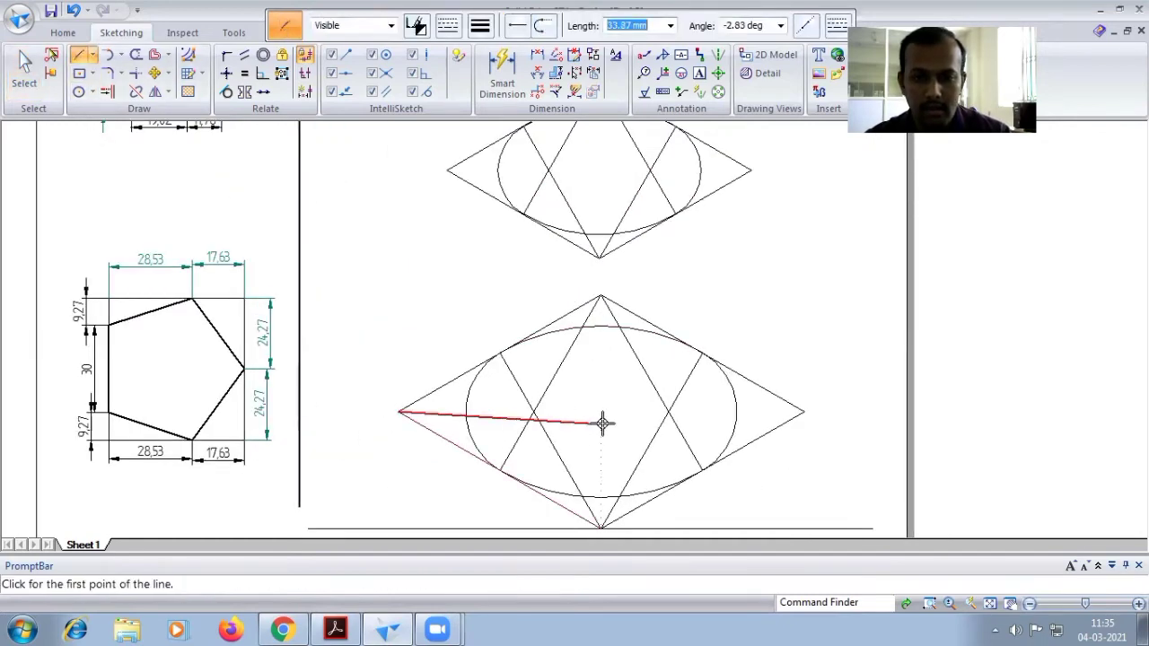
click(804, 412)
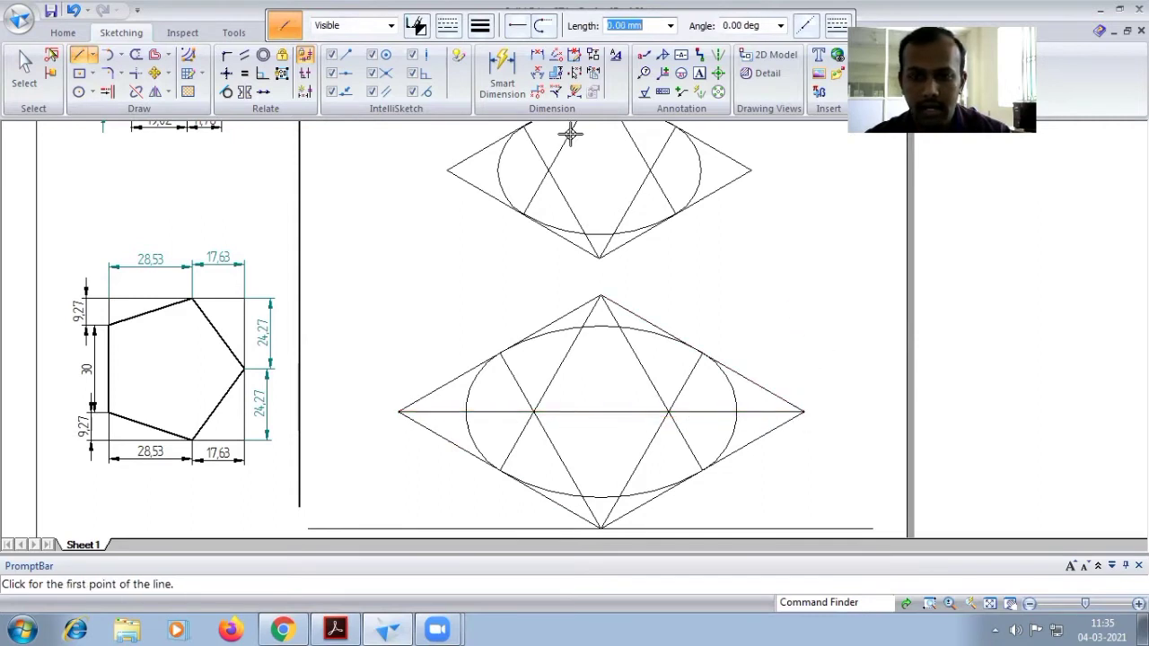
click(448, 170)
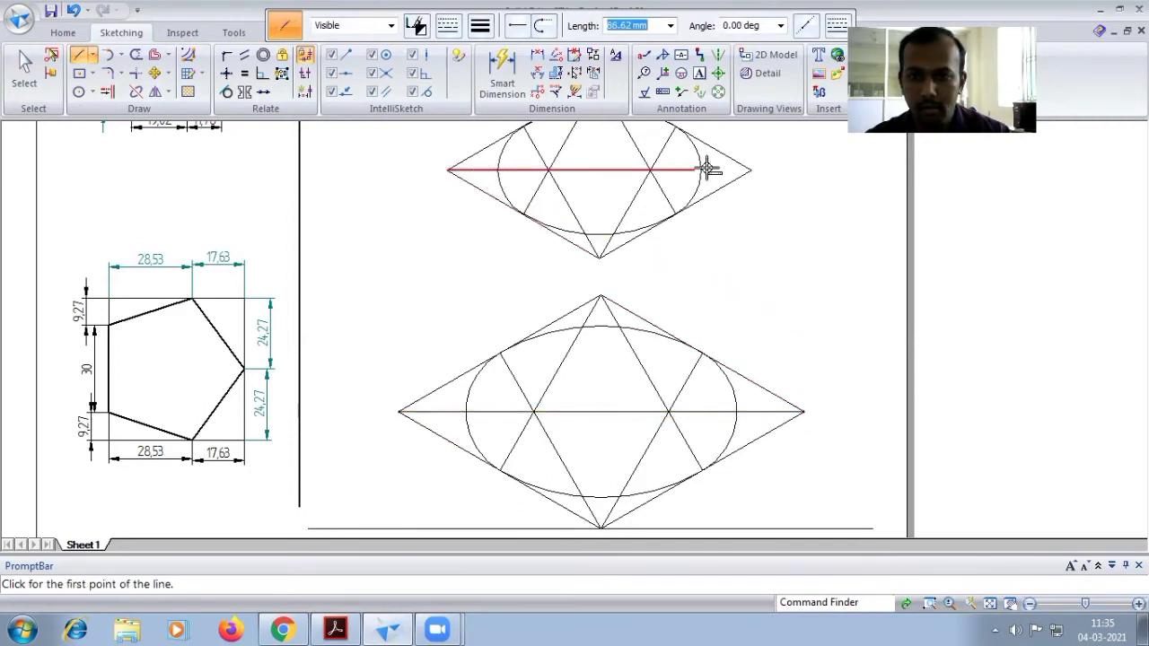
click(750, 170)
key(Escape)
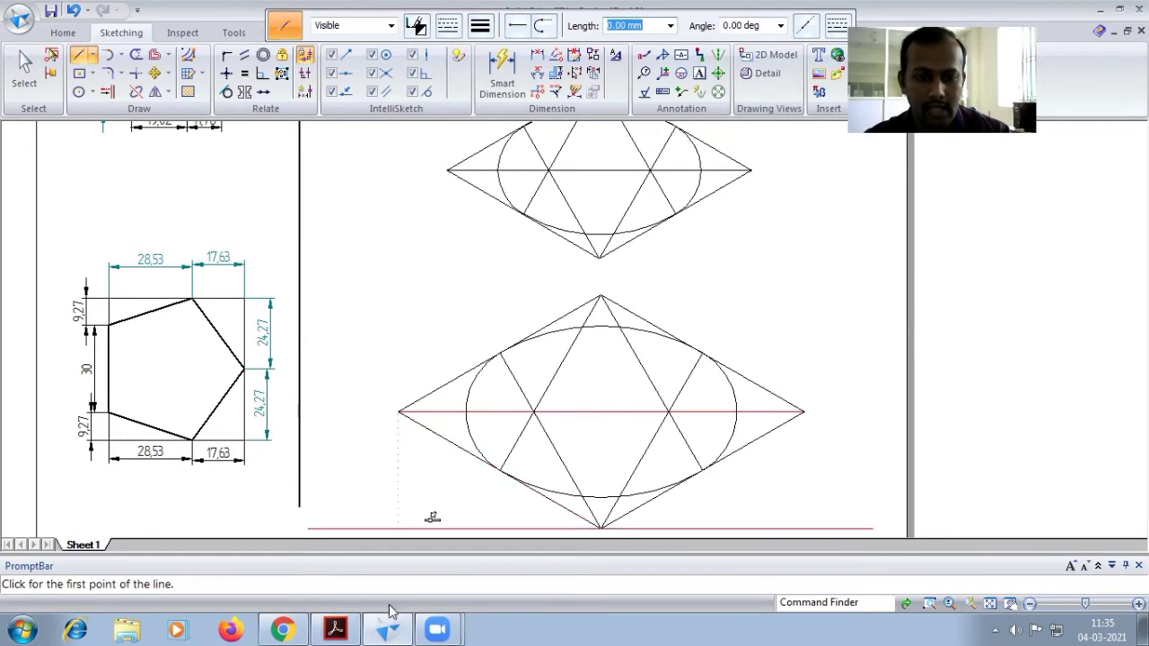
- Check the cone frustum's height in the Acrobat Reader problem, and draw a 25 mm vertical line upward from the large rhombus's centre in Solid Edge
click(335, 628)
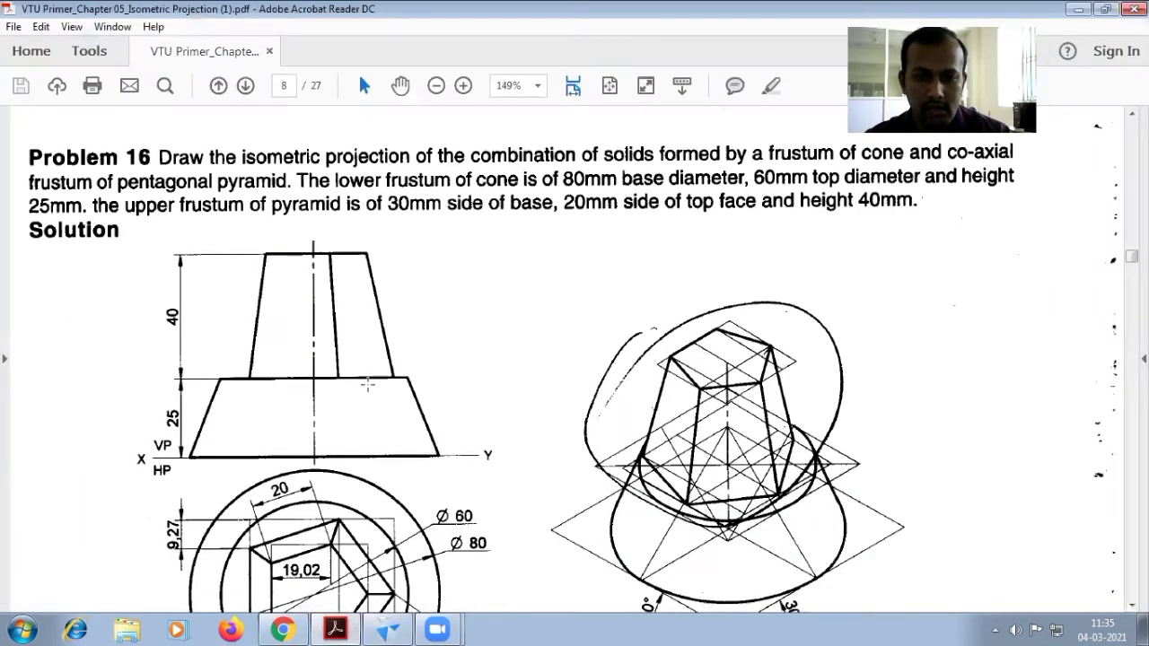
click(387, 628)
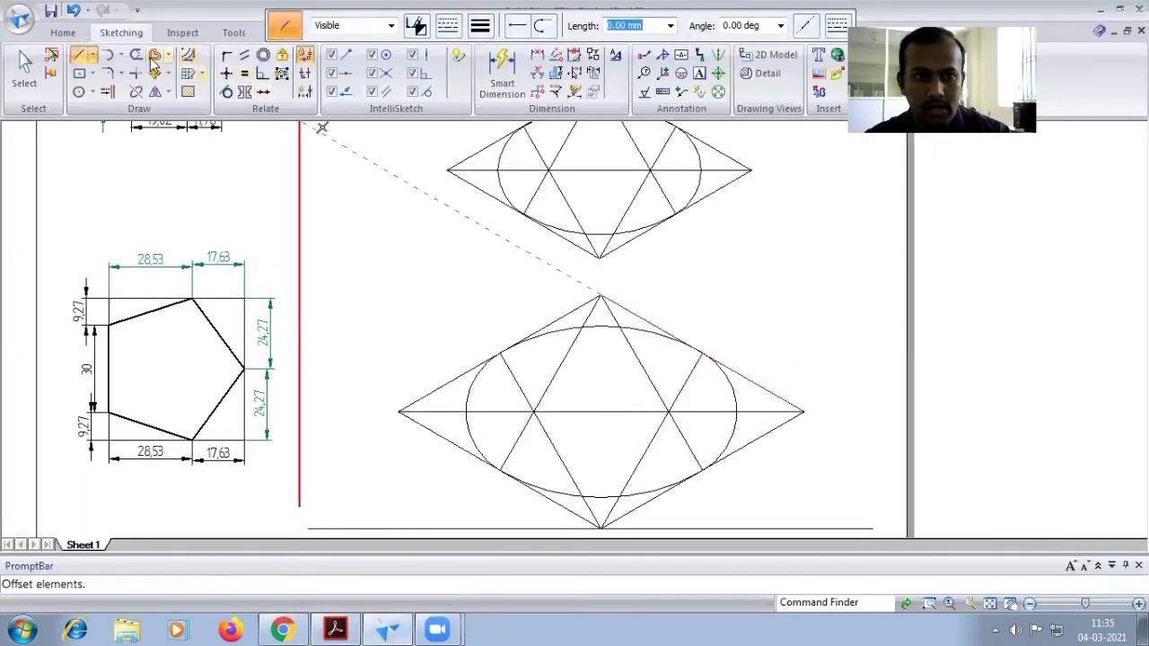
click(601, 411)
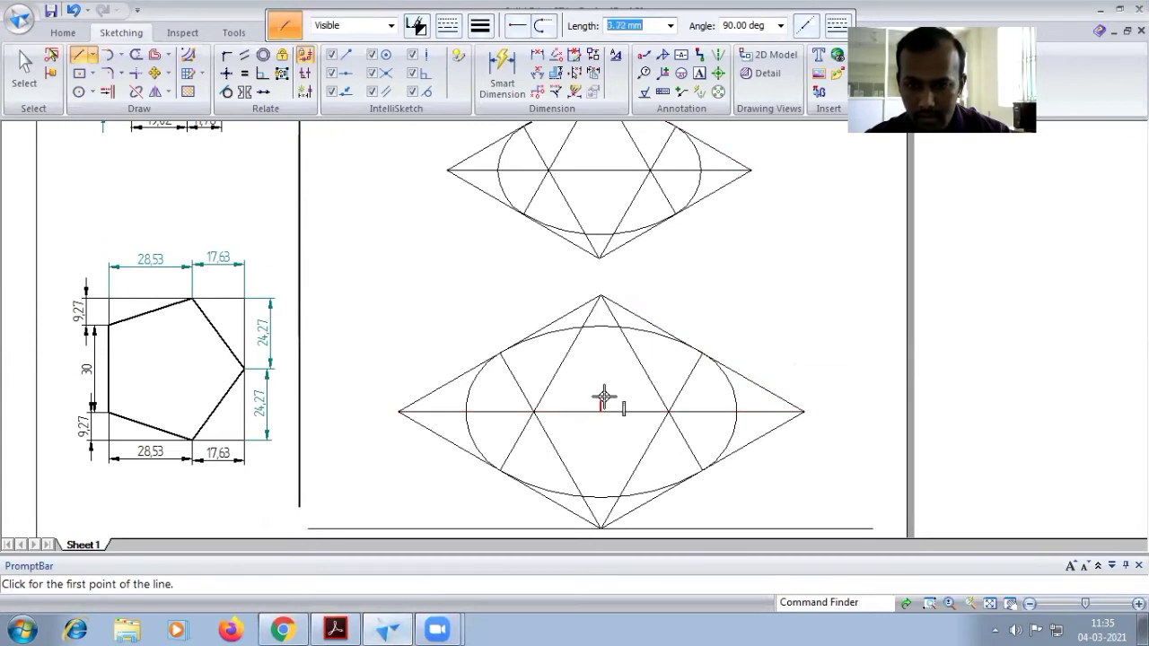
text(25)
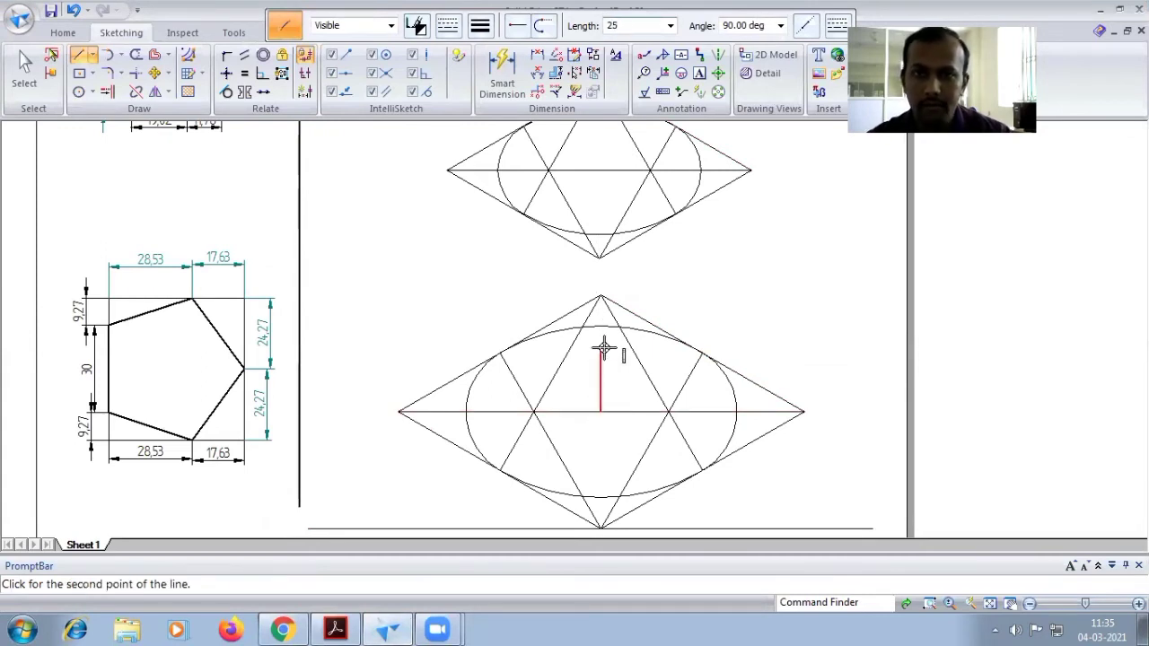
key(Return)
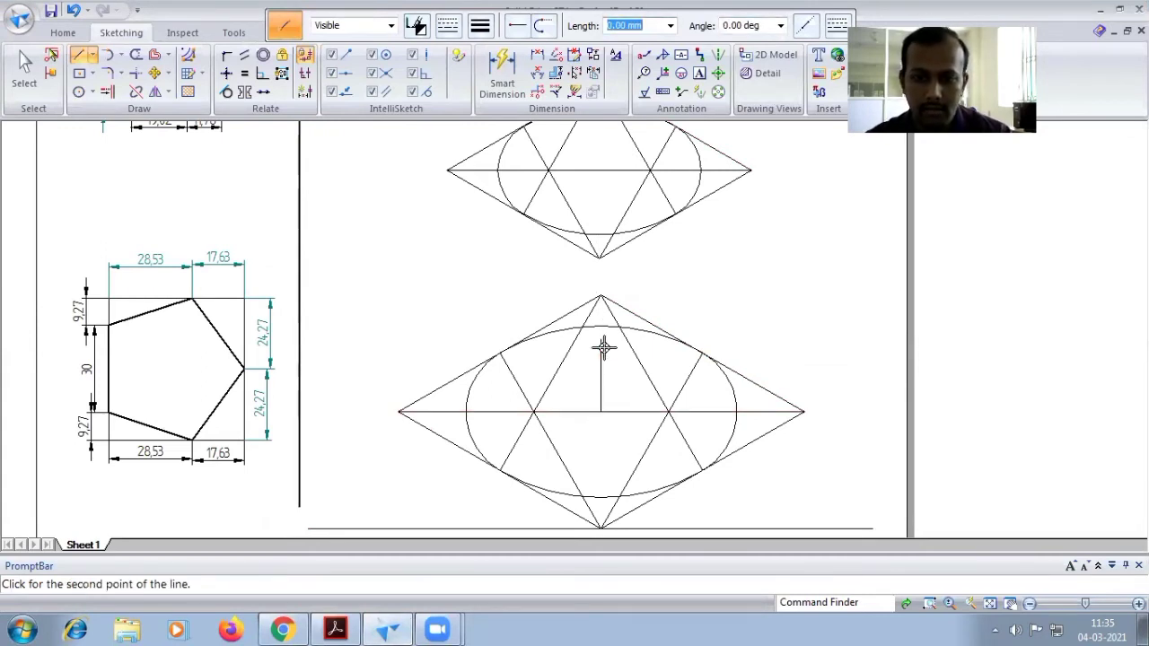
key(Escape)
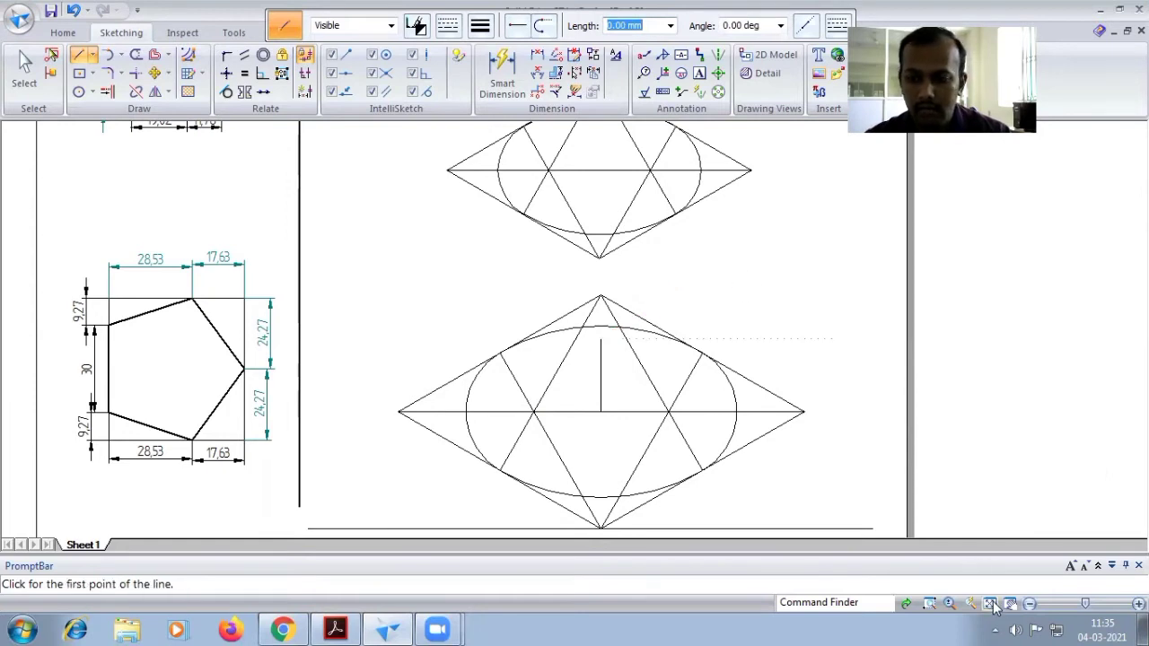
- Move the small rhombus with its circle from its centre point to the upper end of the 25 mm vertical line
click(990, 604)
click(156, 73)
drag(533, 203, 767, 346)
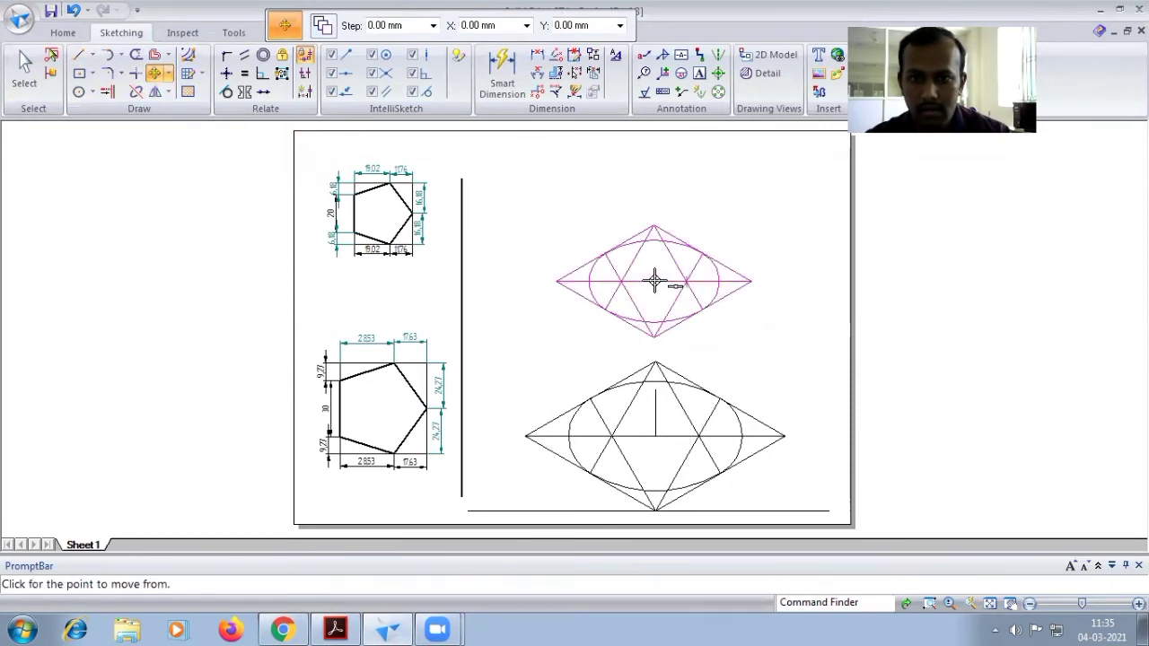
click(654, 282)
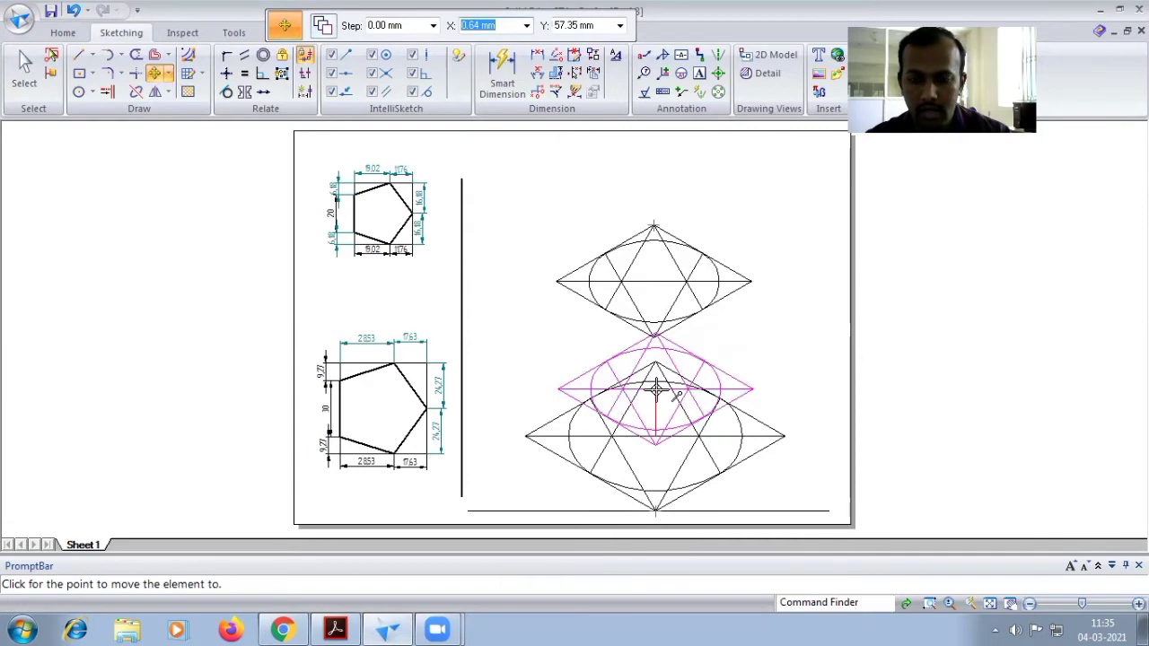
scroll(656, 388, up, 3)
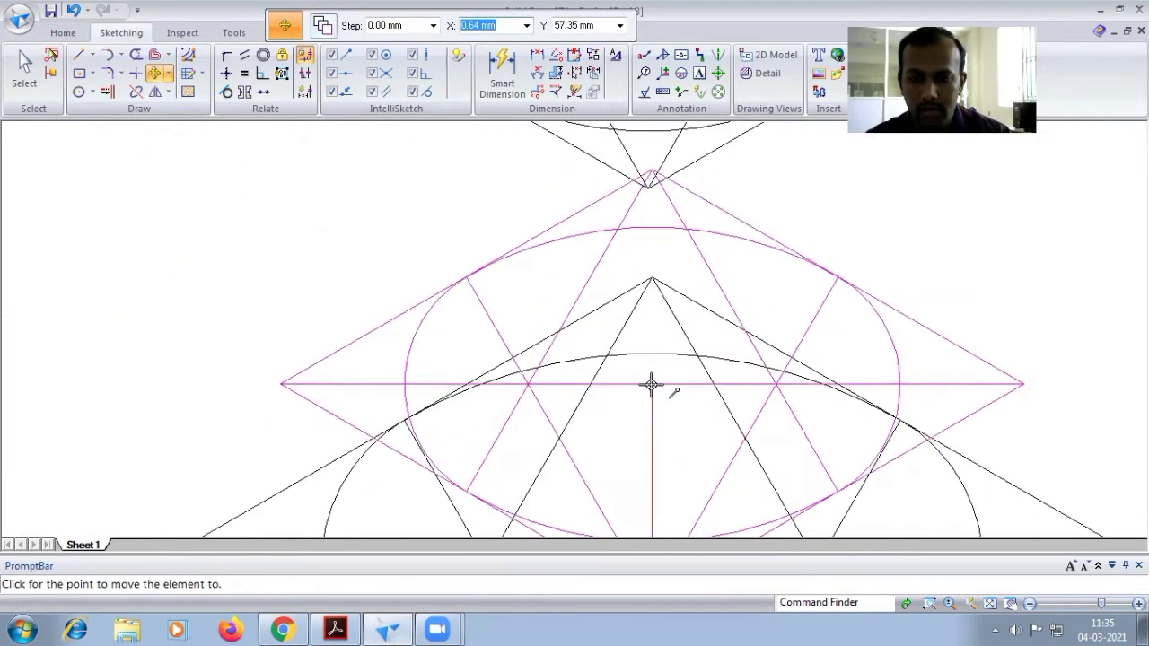
click(651, 384)
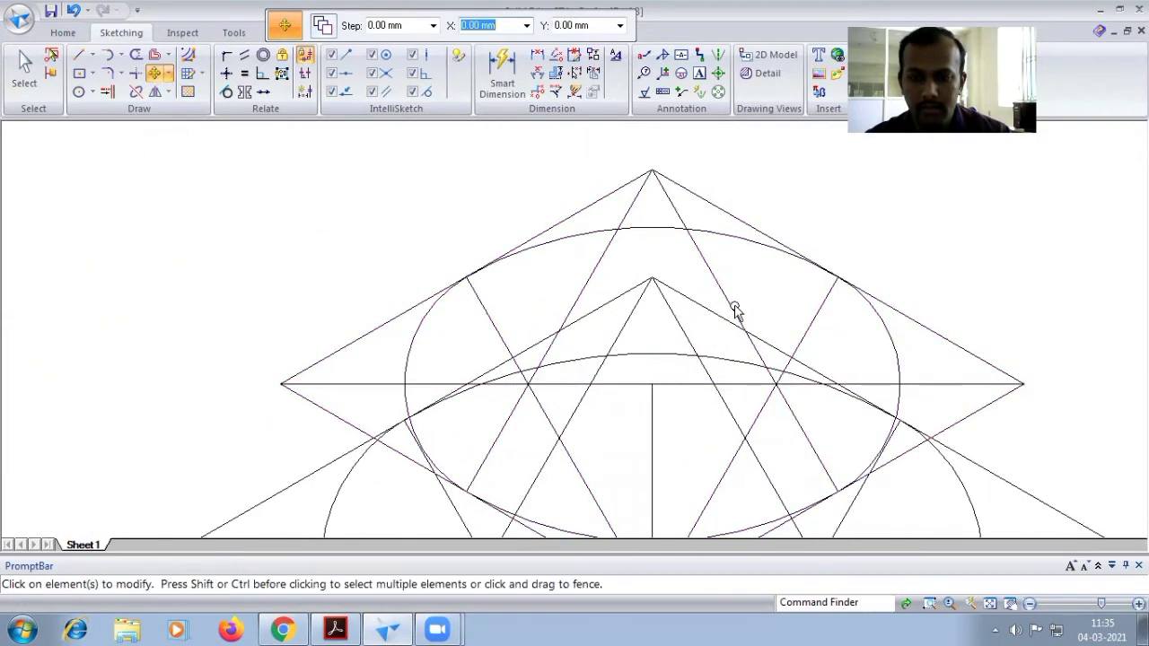
- Draw the cone frustum's left and right slant edges as lines tangent to the upper and lower isometric circles
click(990, 604)
scroll(693, 437, up, 4)
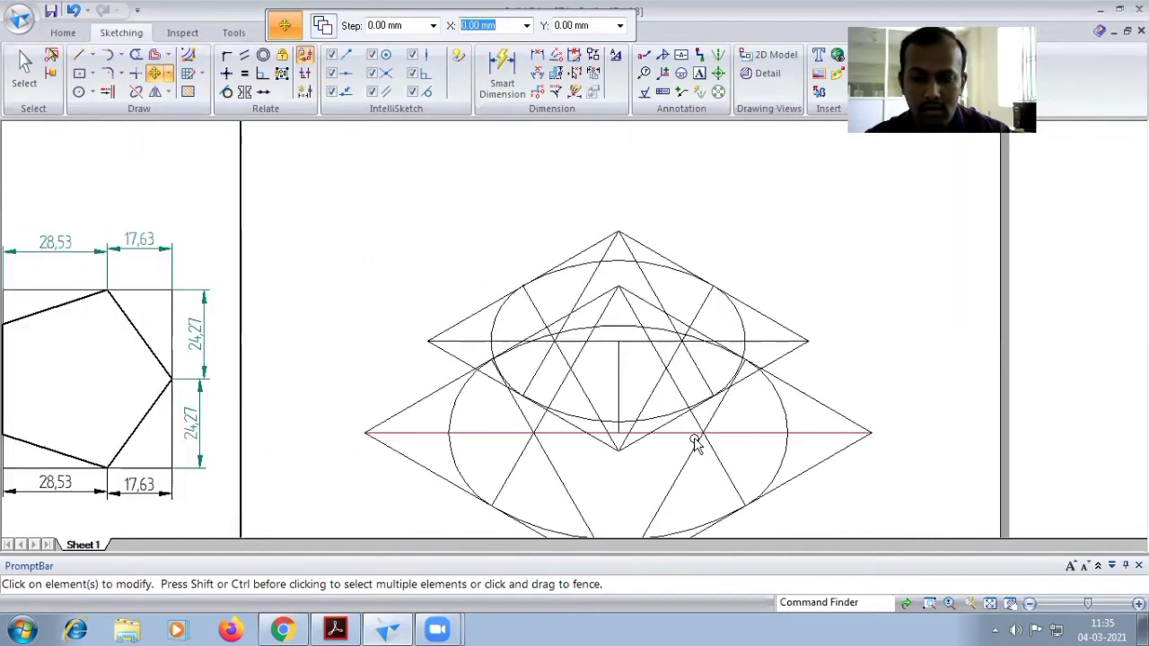
click(79, 55)
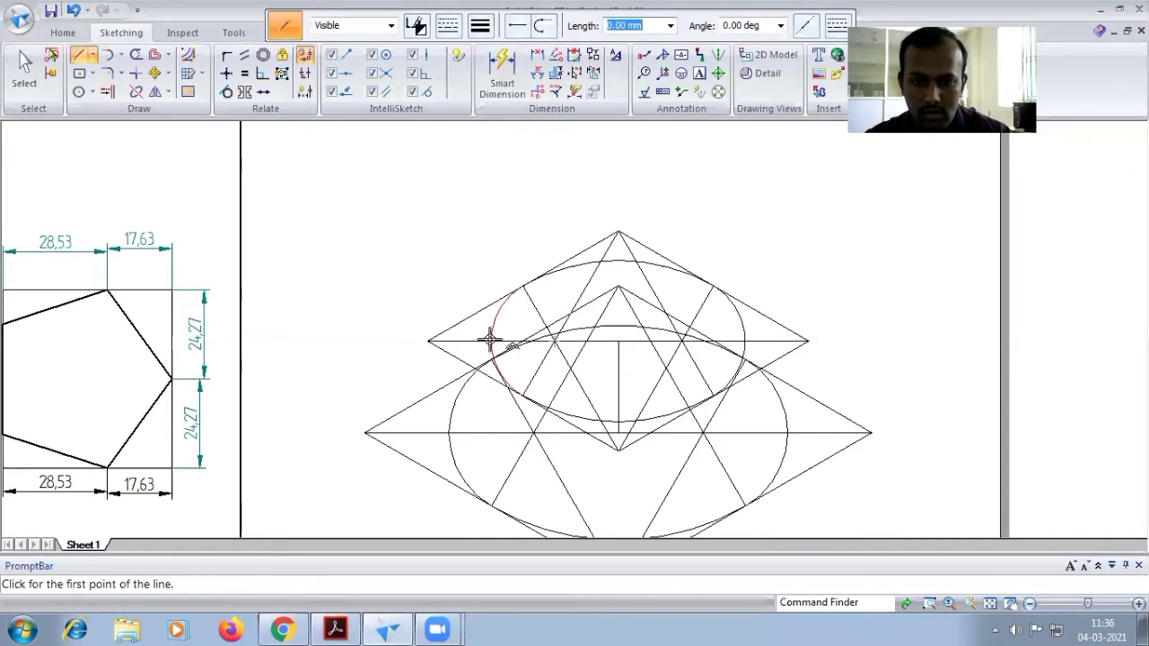
scroll(489, 339, up, 3)
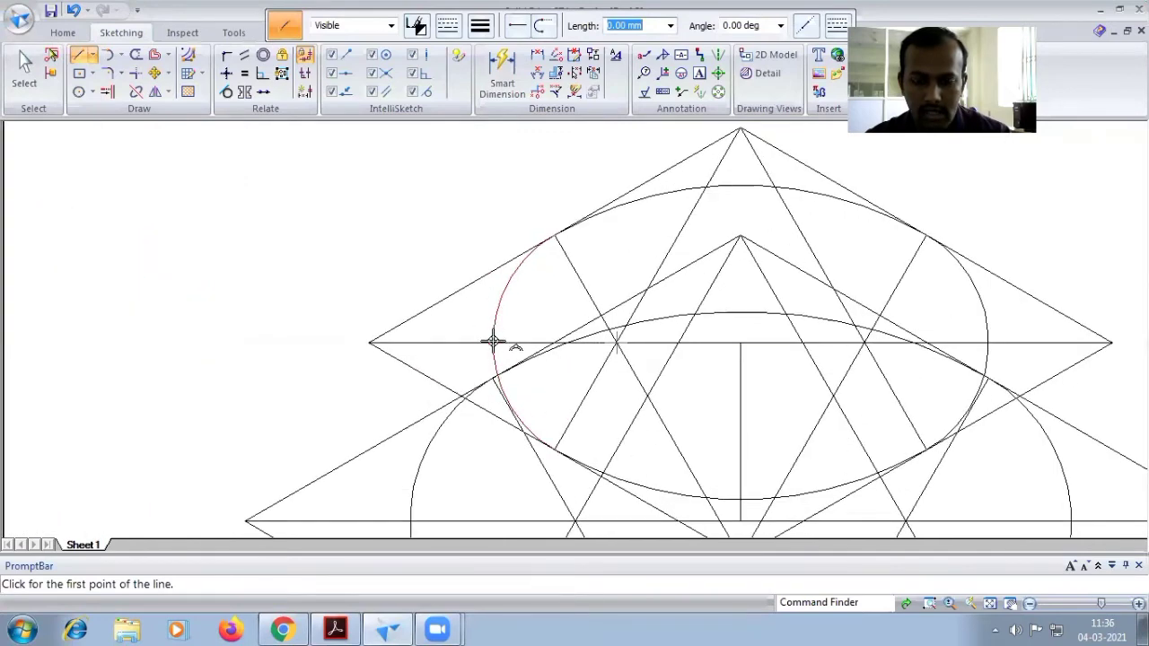
click(504, 288)
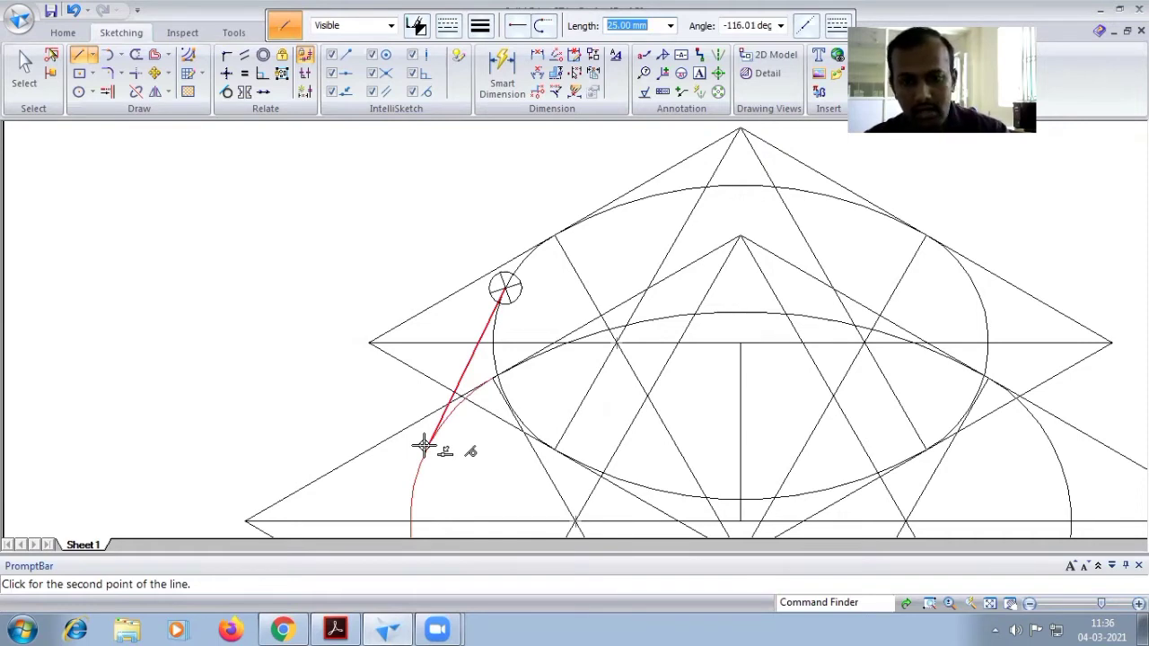
click(425, 446)
key(Escape)
click(976, 287)
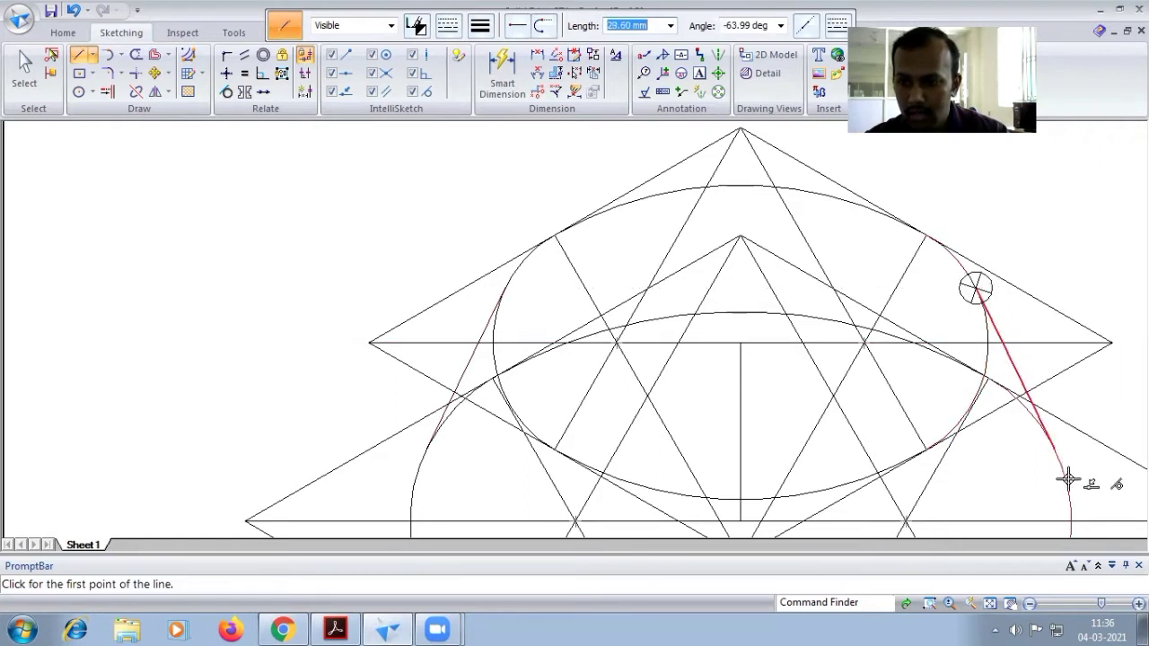
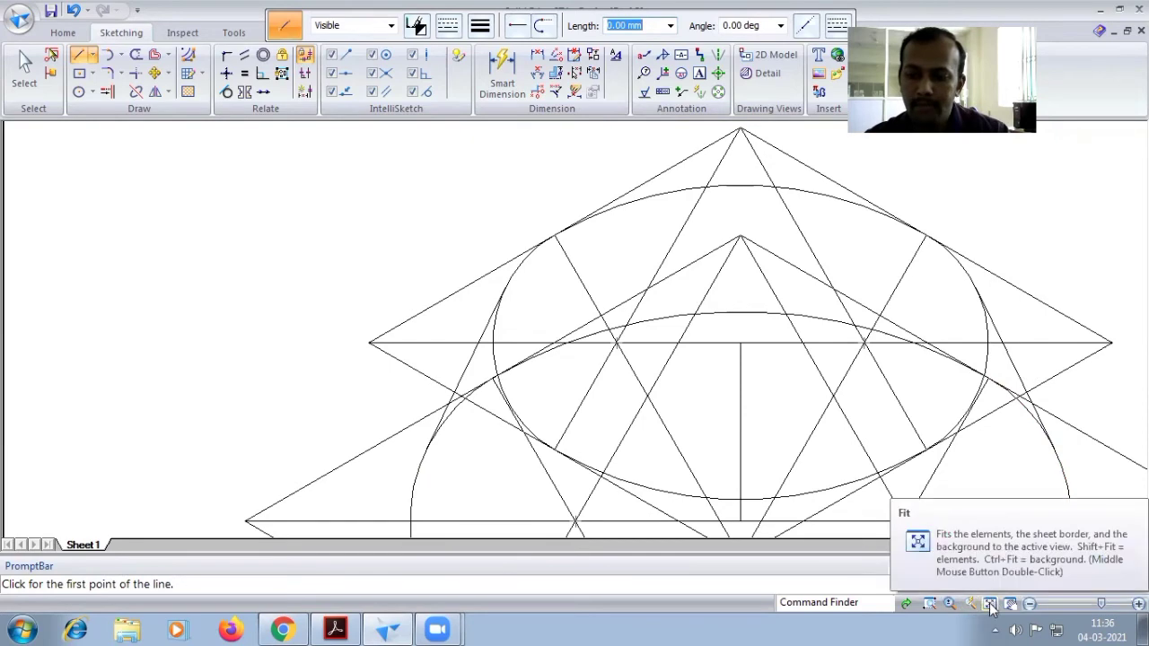
- Delete the small rhombus's four slanted construction lines and the two from the large rhombus's top corner to its lower side midpoints
click(991, 604)
scroll(416, 479, up, 3)
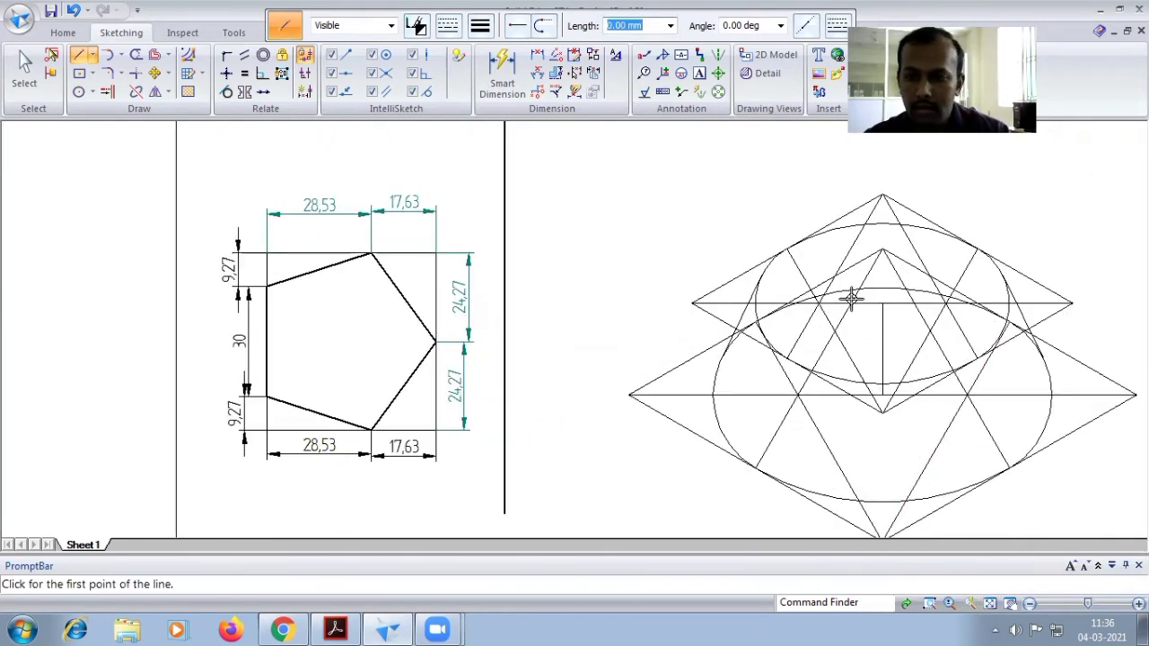
click(24, 64)
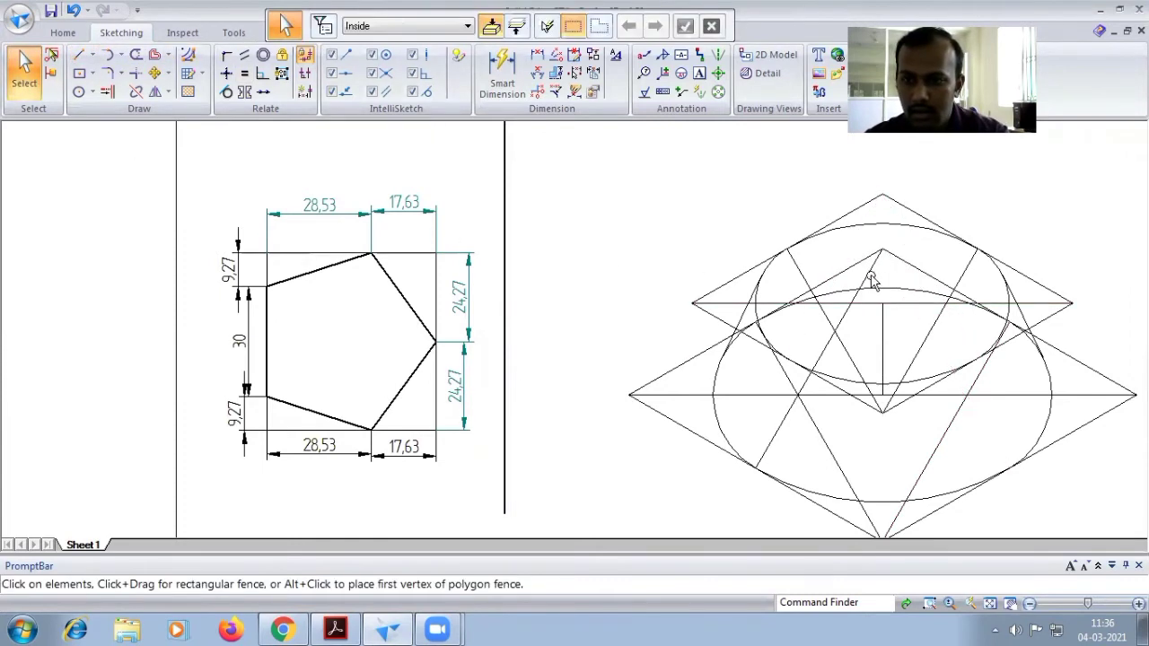
click(794, 263)
key(Delete)
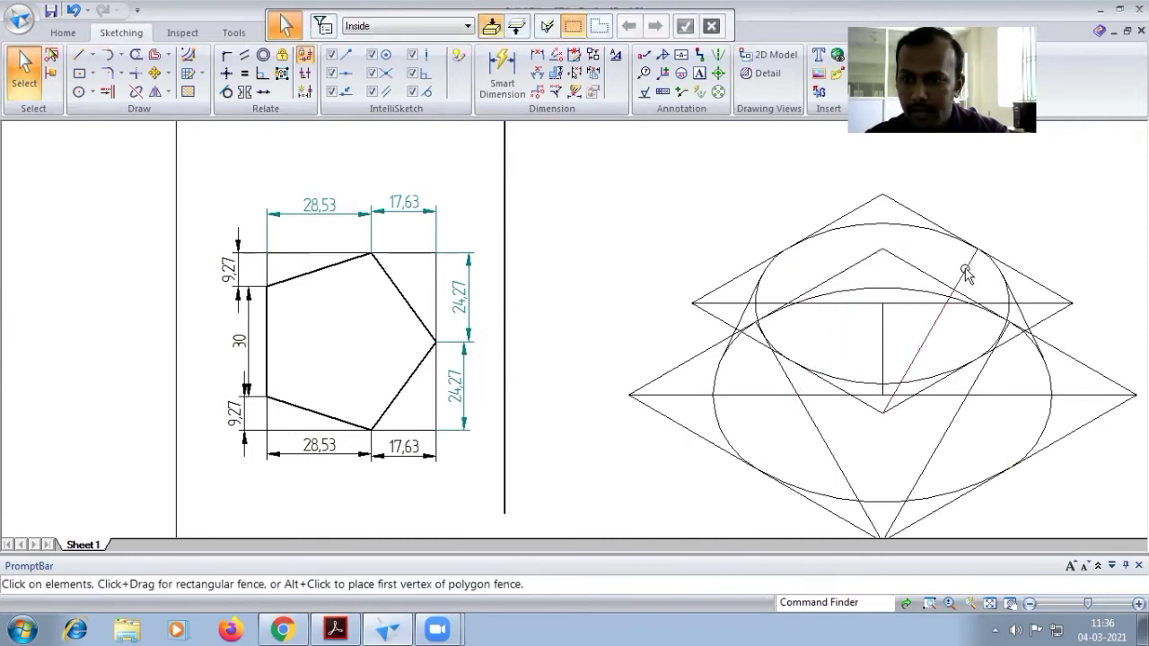
click(964, 269)
key(Delete)
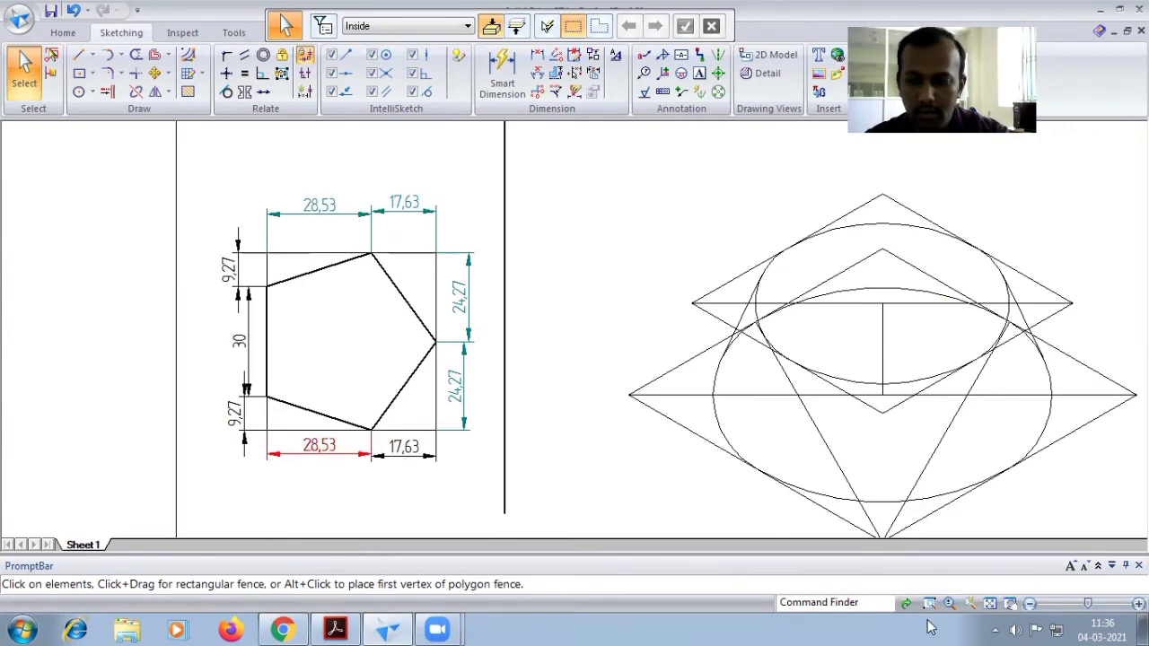
click(1003, 608)
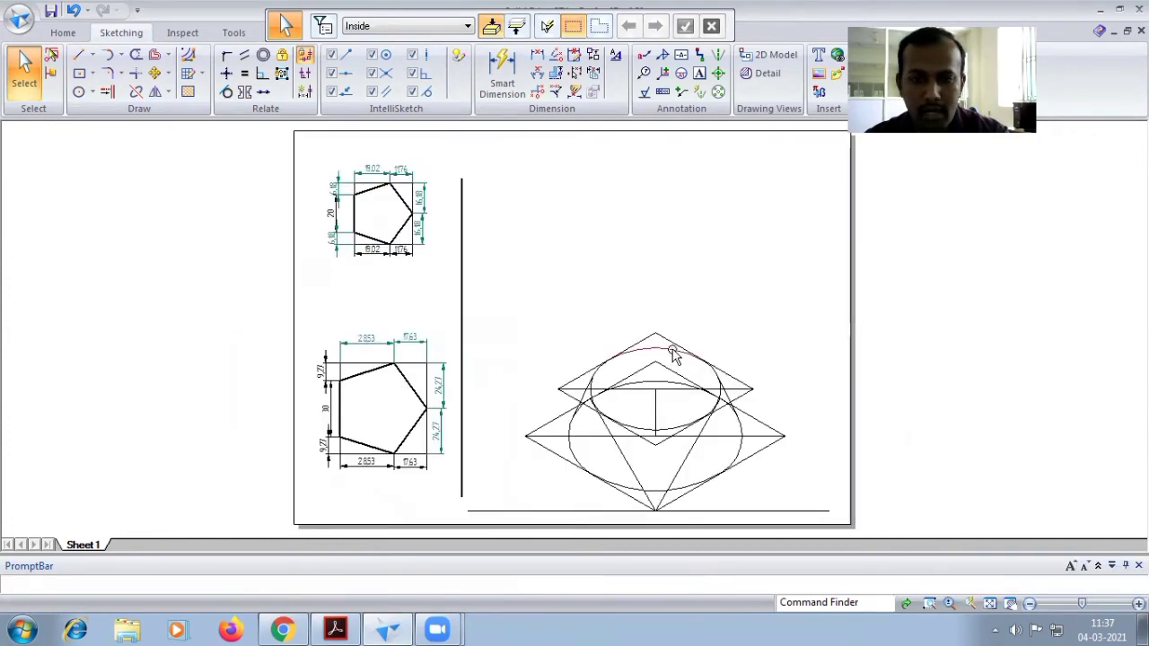
- Start the large pentagon's isometric frame in the space above the cone frustum with consecutive 28.53 mm and 17.63 mm lines at 30°
scroll(673, 350, up, 3)
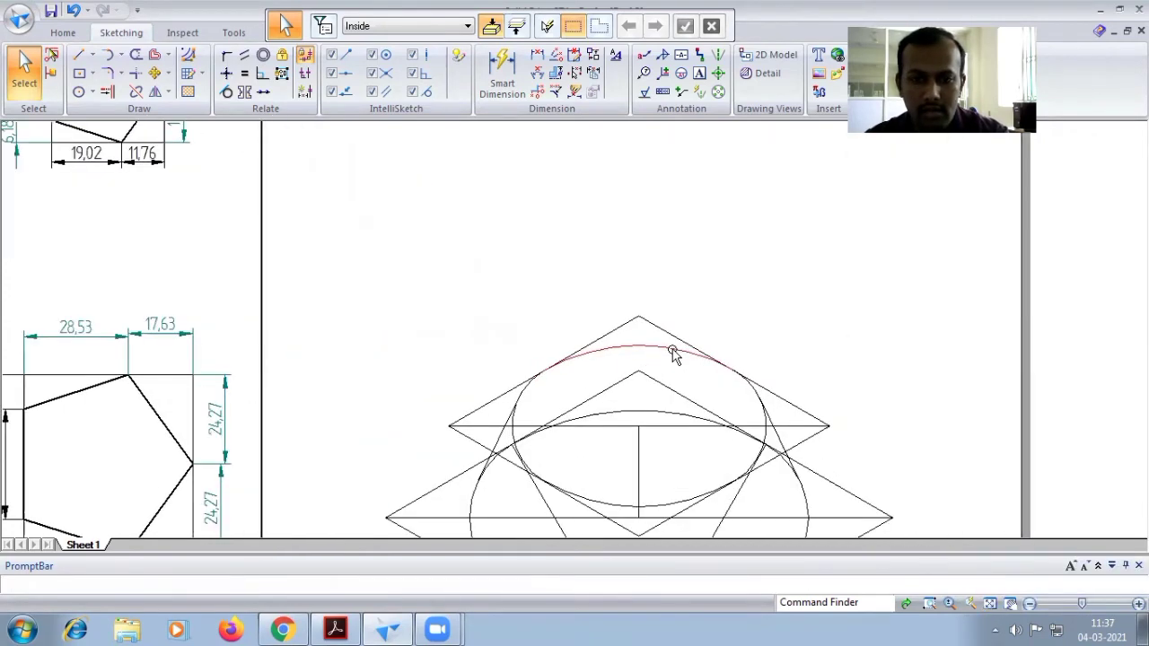
click(79, 55)
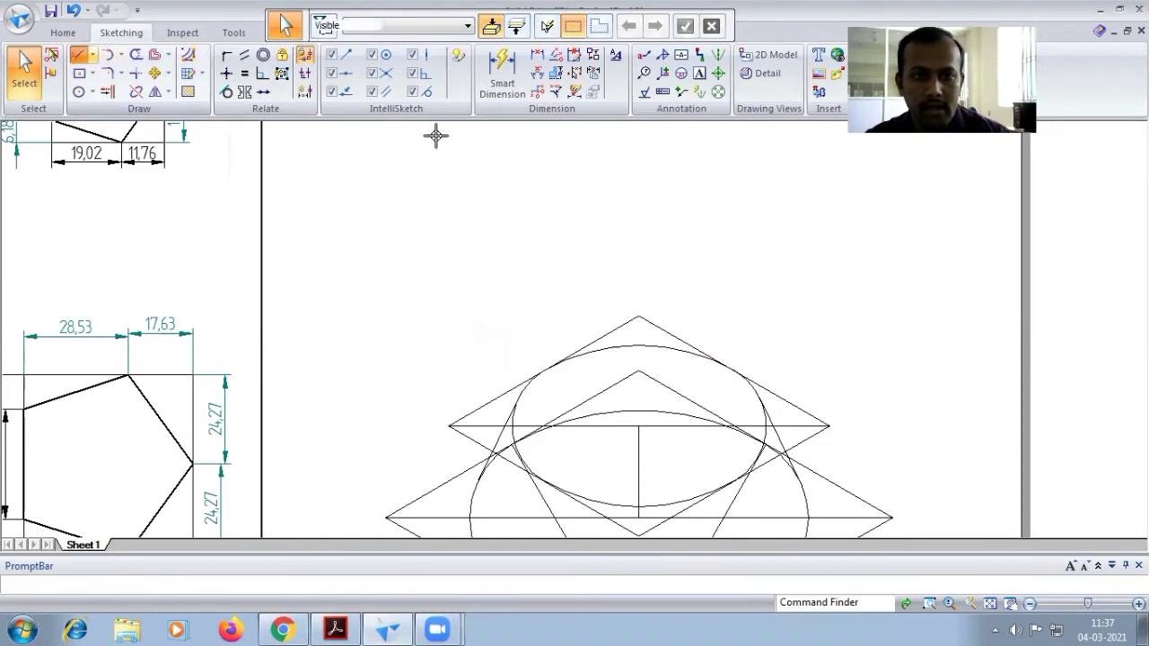
click(822, 287)
text(28)
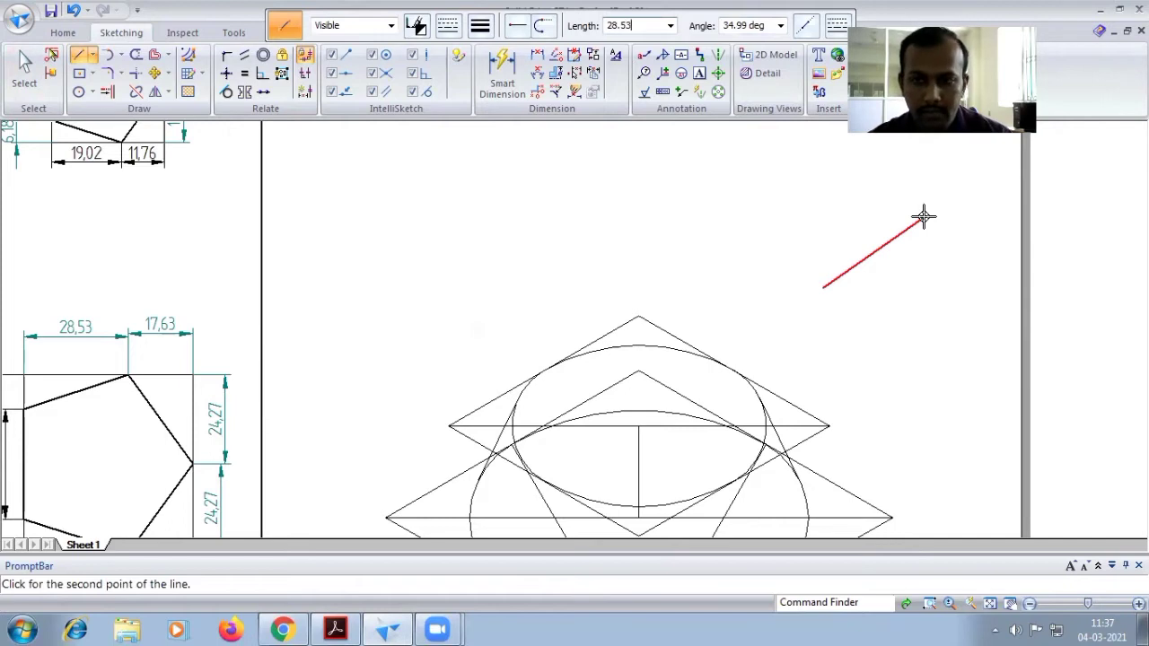
text(.53)
key(Tab)
text(30)
key(Return)
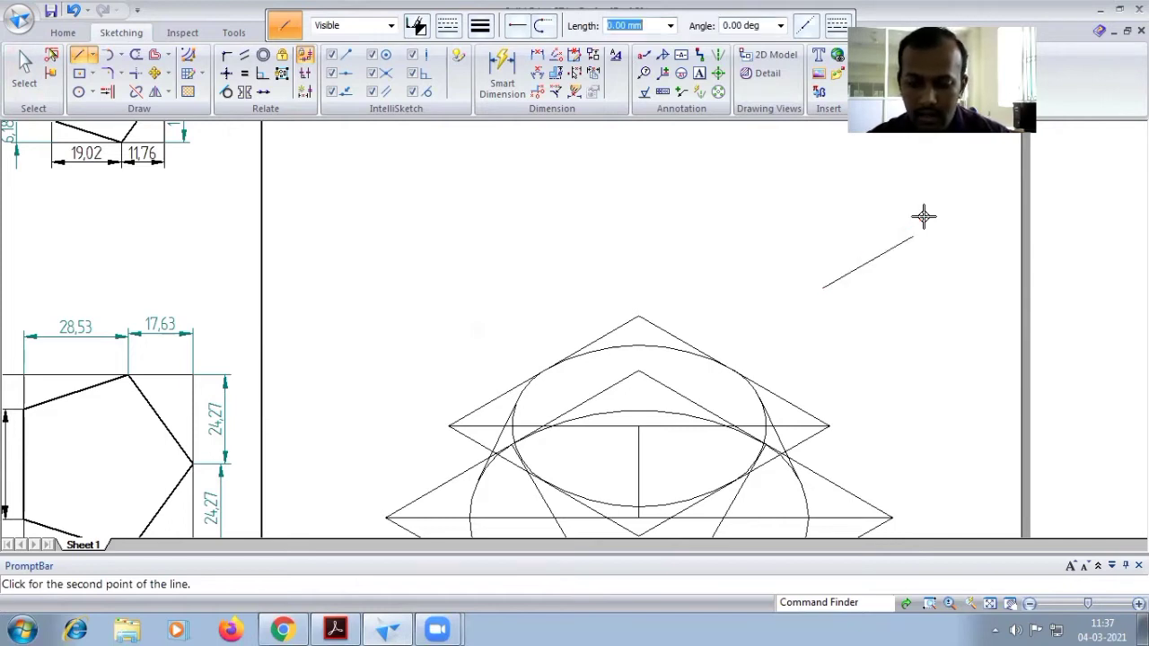
text(17.63)
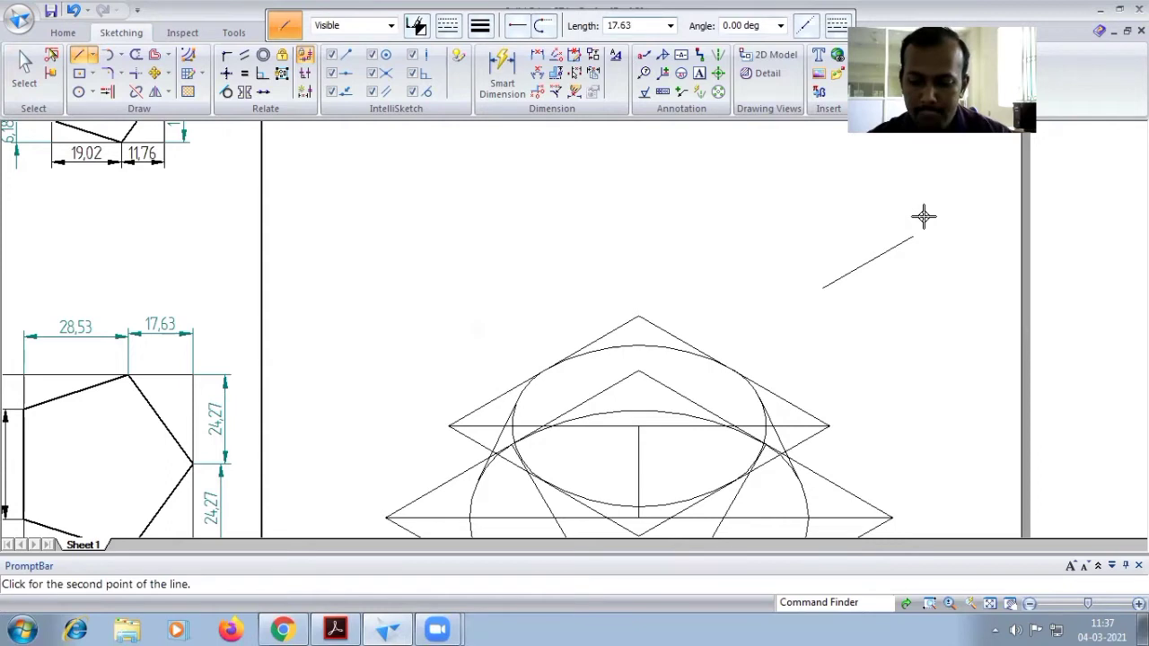
key(Tab)
text(30)
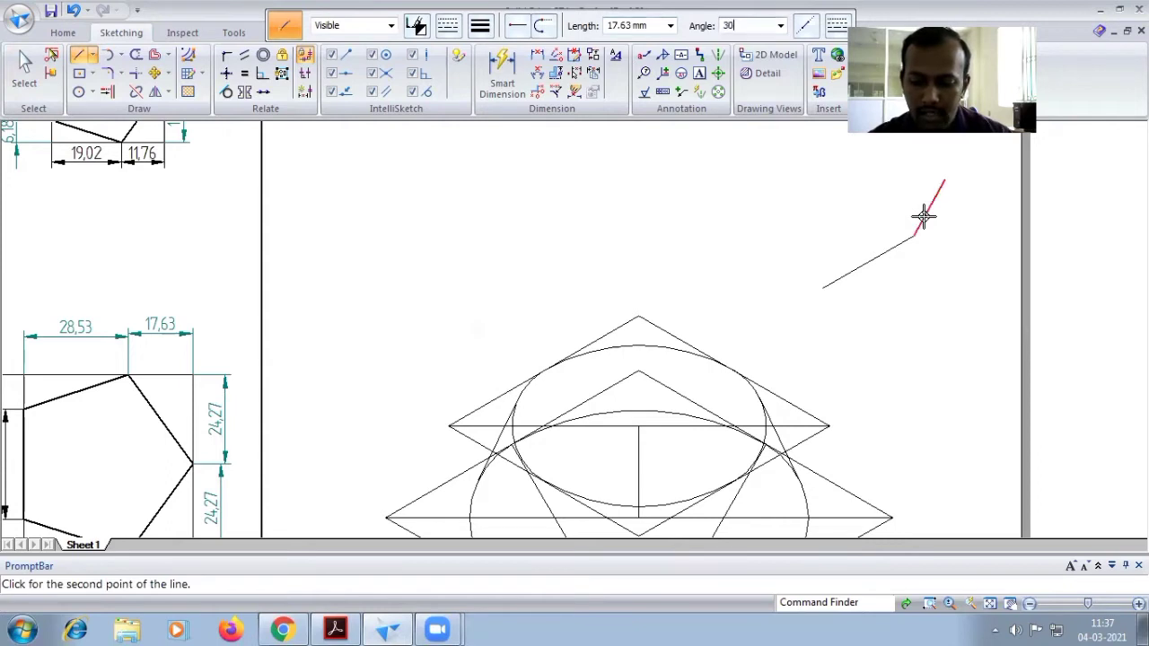
key(Return)
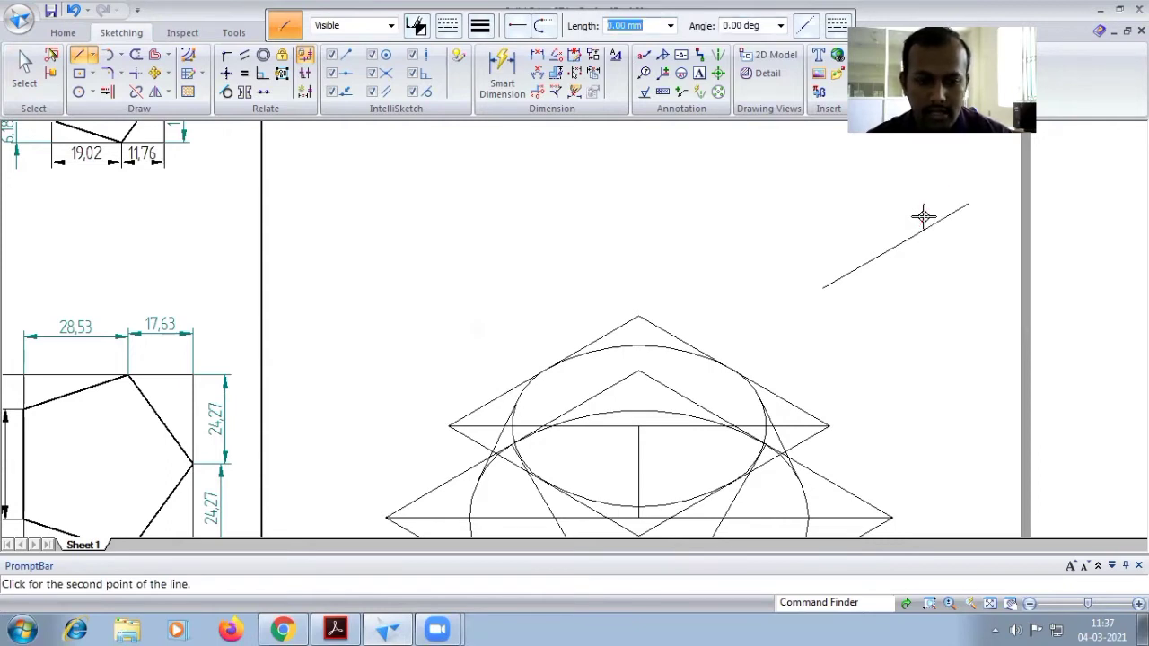
- Continue the frame from its right corner with two consecutive 24.27 mm lines at 150°
text(24.27)
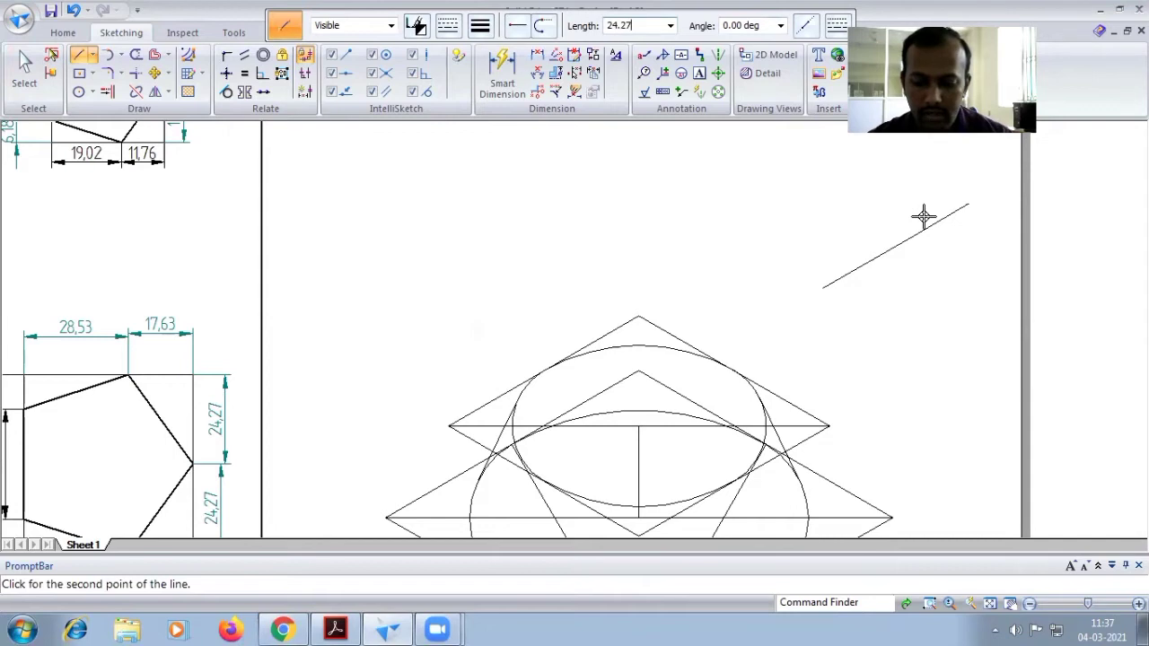
key(Tab)
text(150)
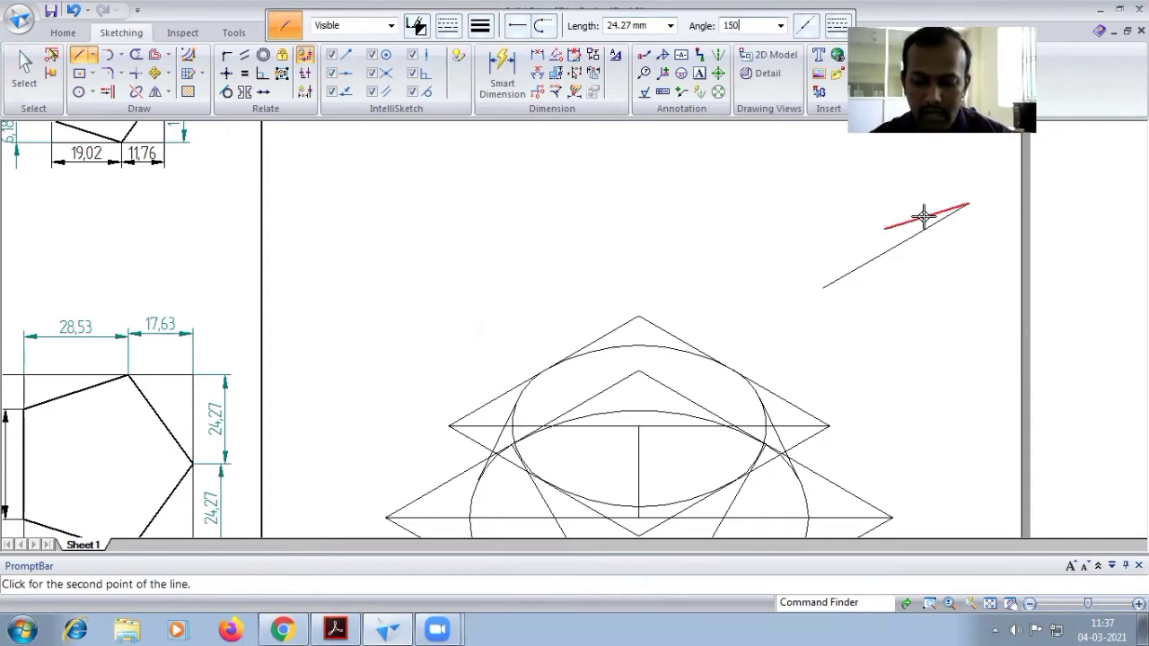
key(Return)
text(2)
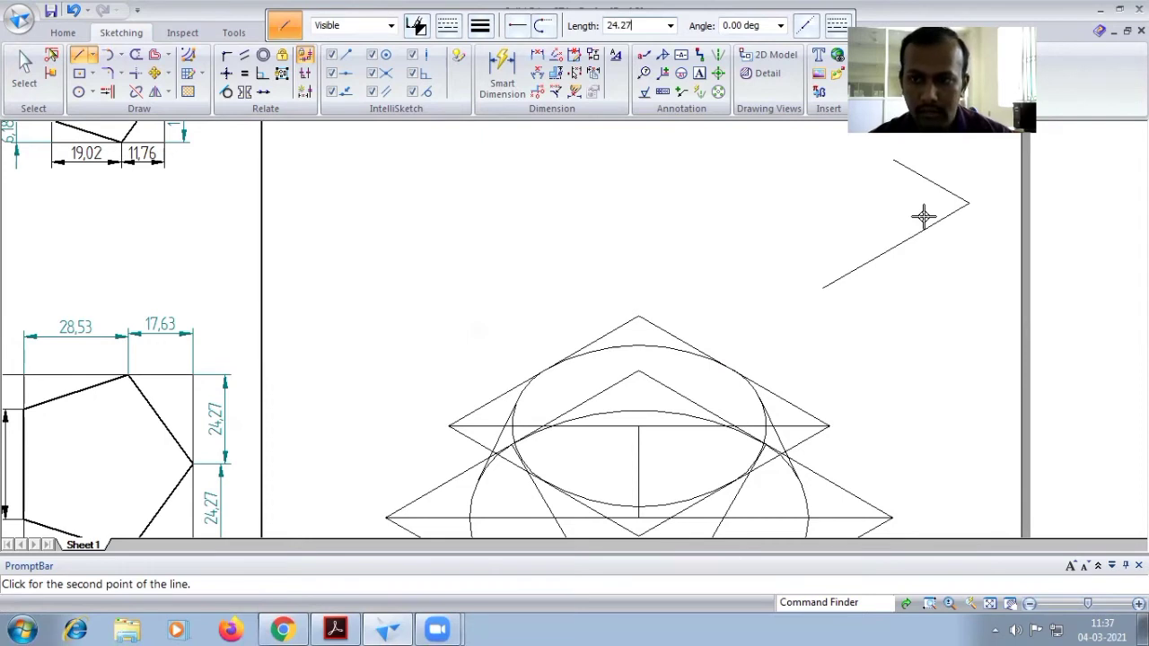
text(4.27)
key(Tab)
text(1)
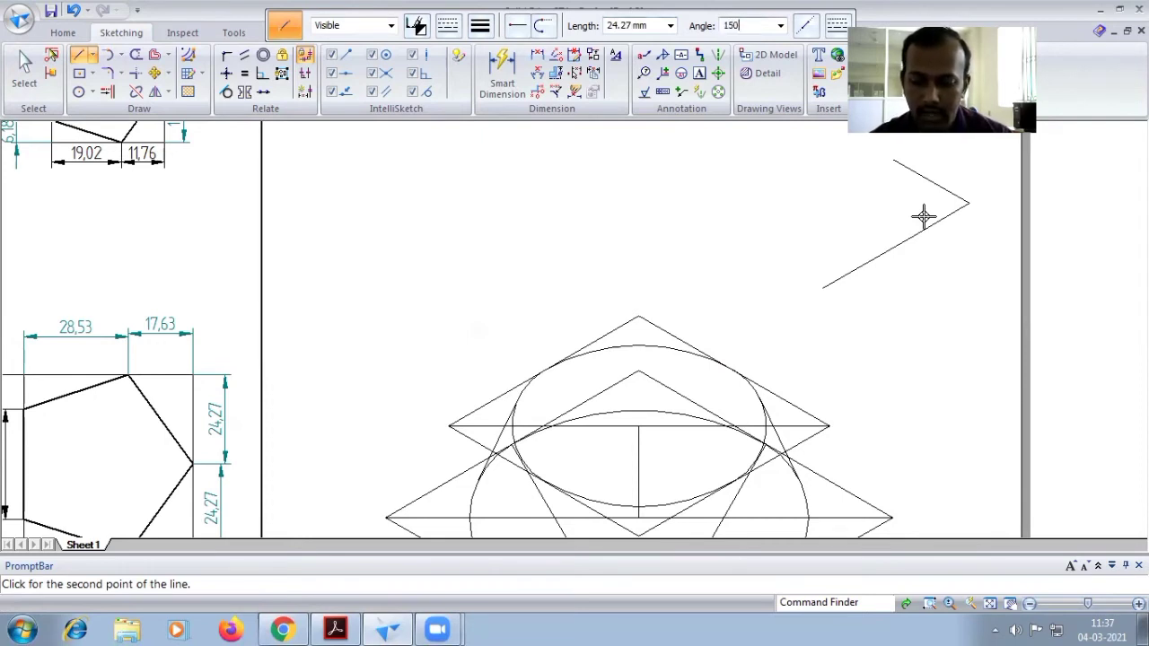
text(50)
key(Return)
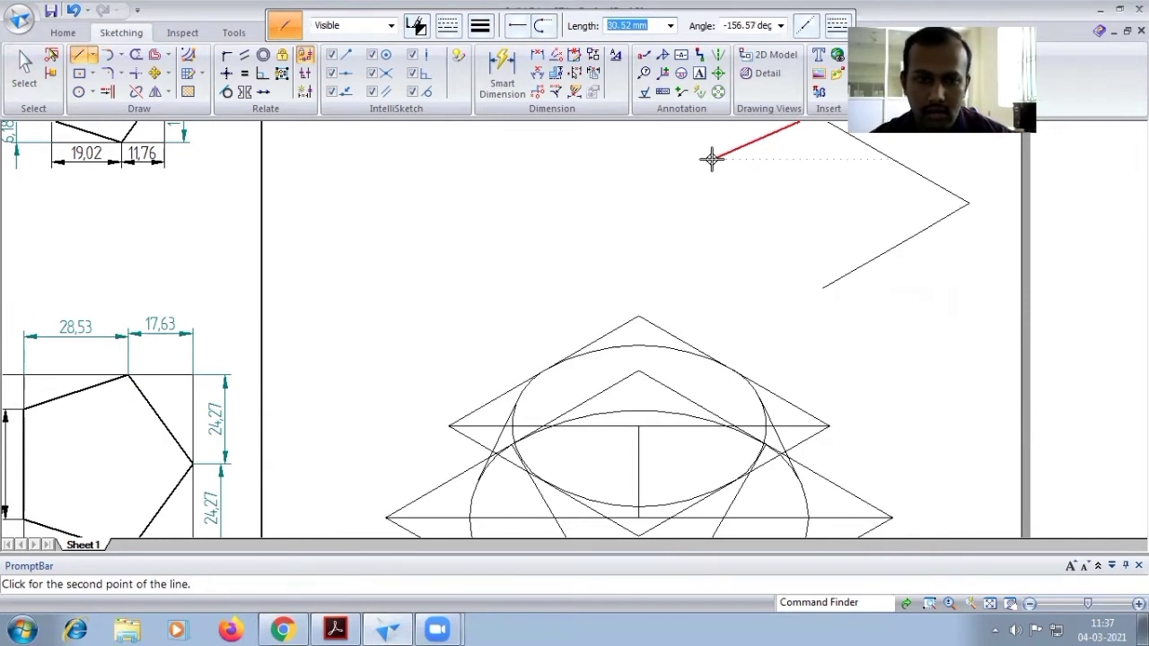
- Continue the frame from its top corner with consecutive 17.63 mm and 28.53 mm lines at 210°
text(17)
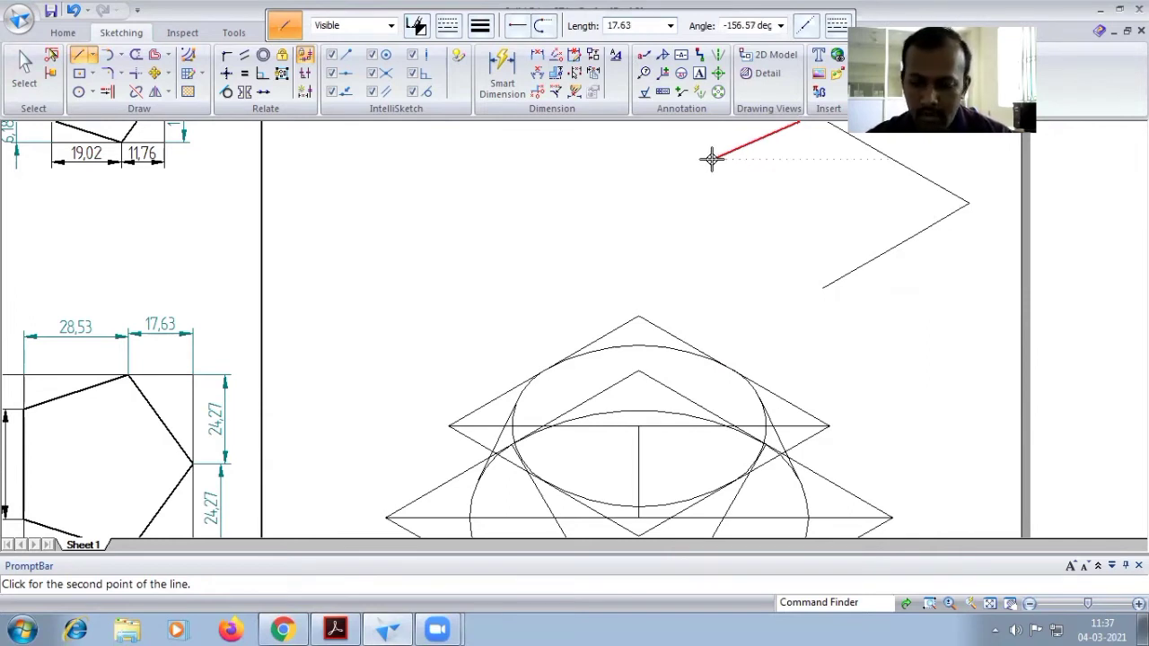
text(.63)
key(Tab)
text(155)
key(Tab)
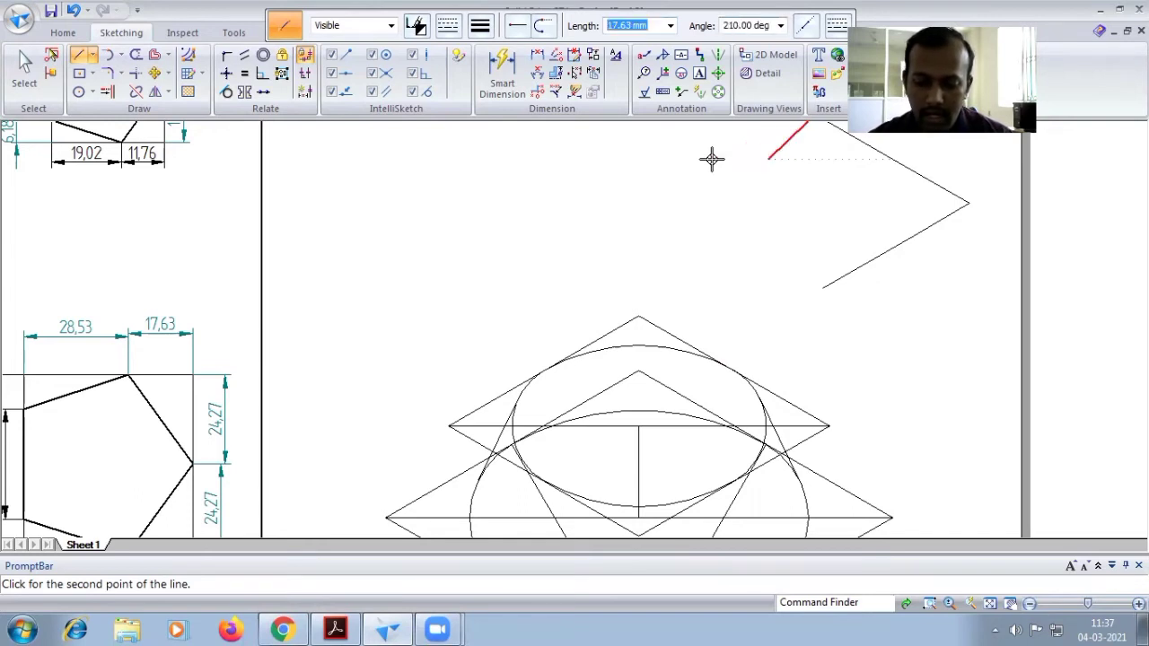
key(Return)
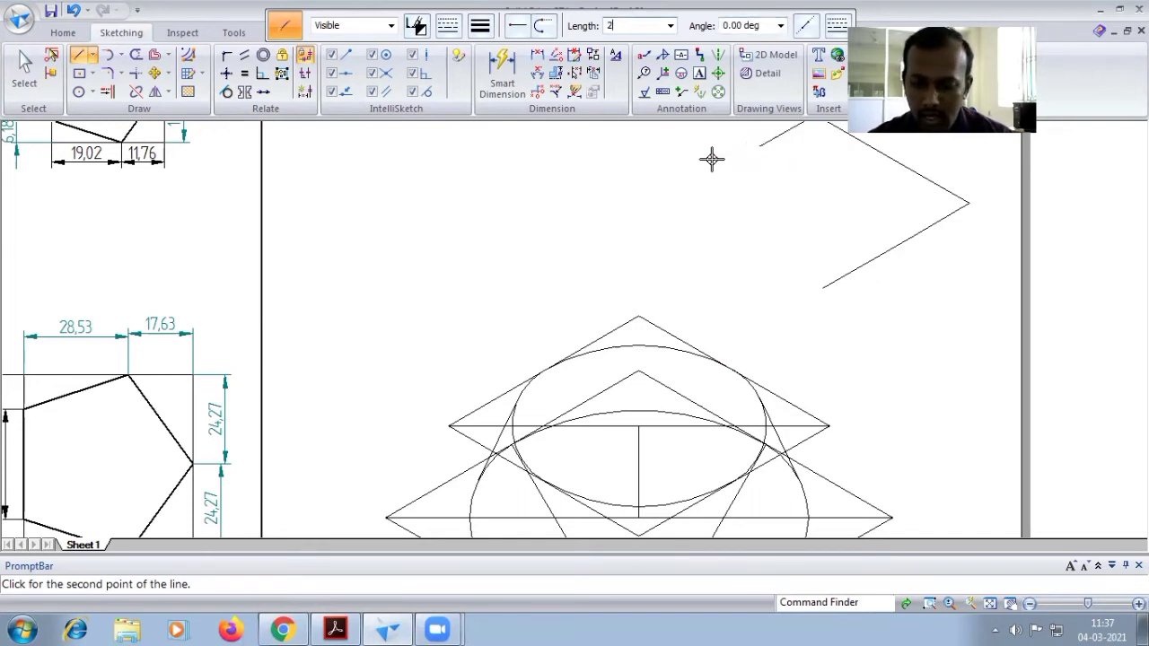
text(28.53)
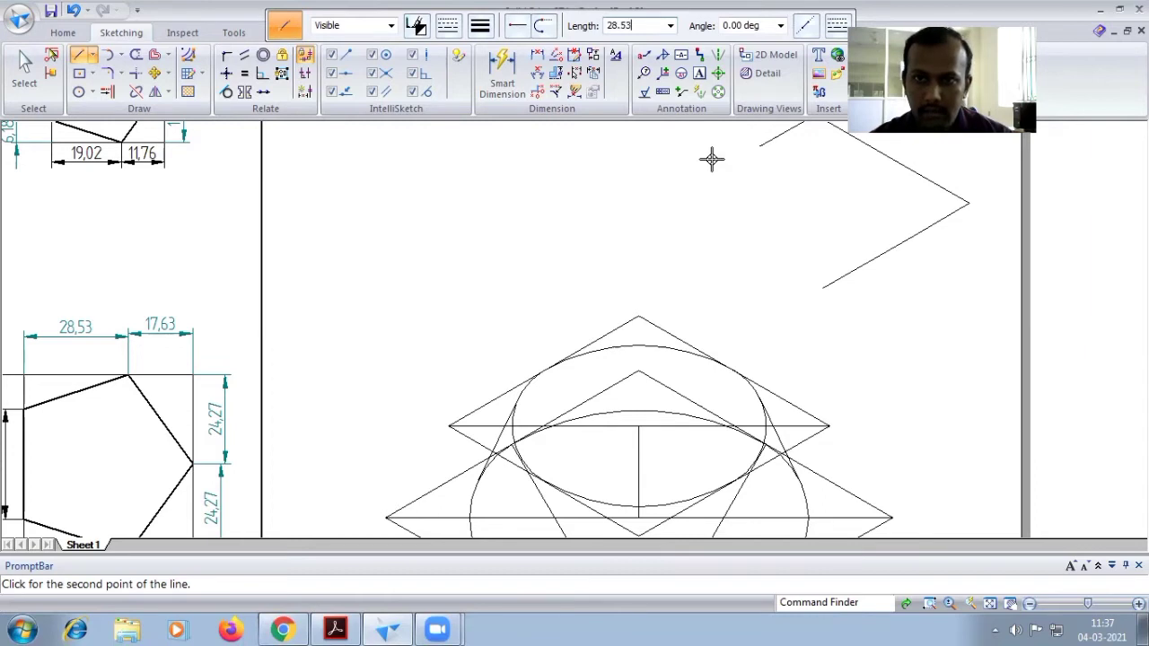
key(Tab)
text(21)
key(Return)
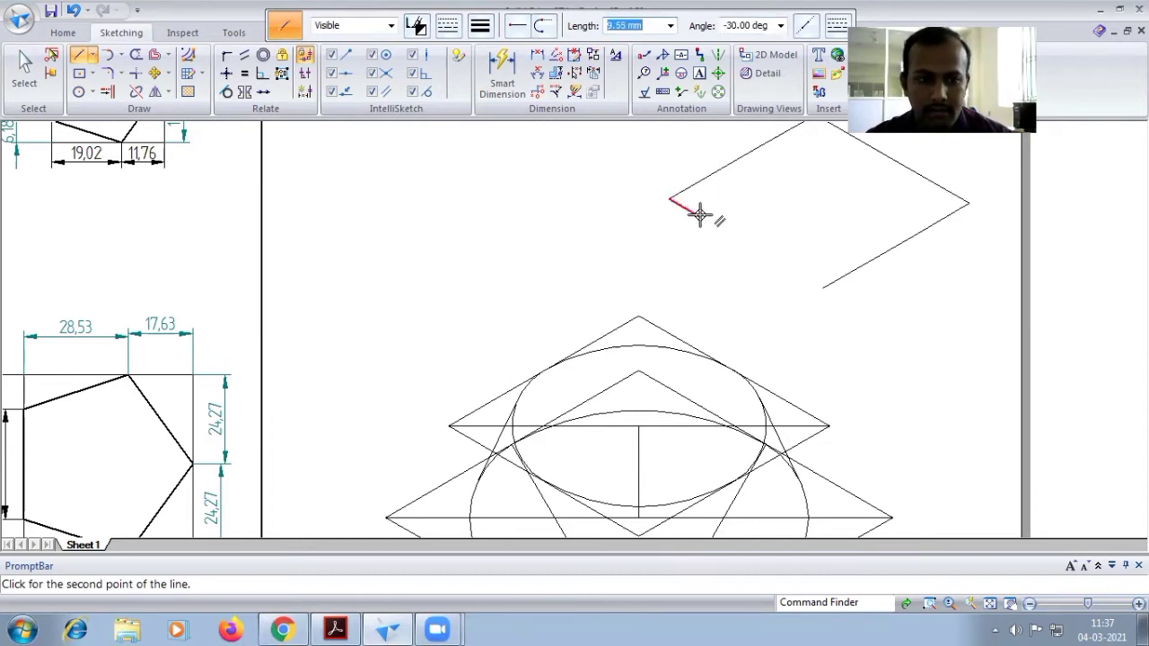
- Check the large pentagon's left-side dimensions and draw a 9.27 mm line at -30° from the frame's left corner
scroll(804, 455, down, 1)
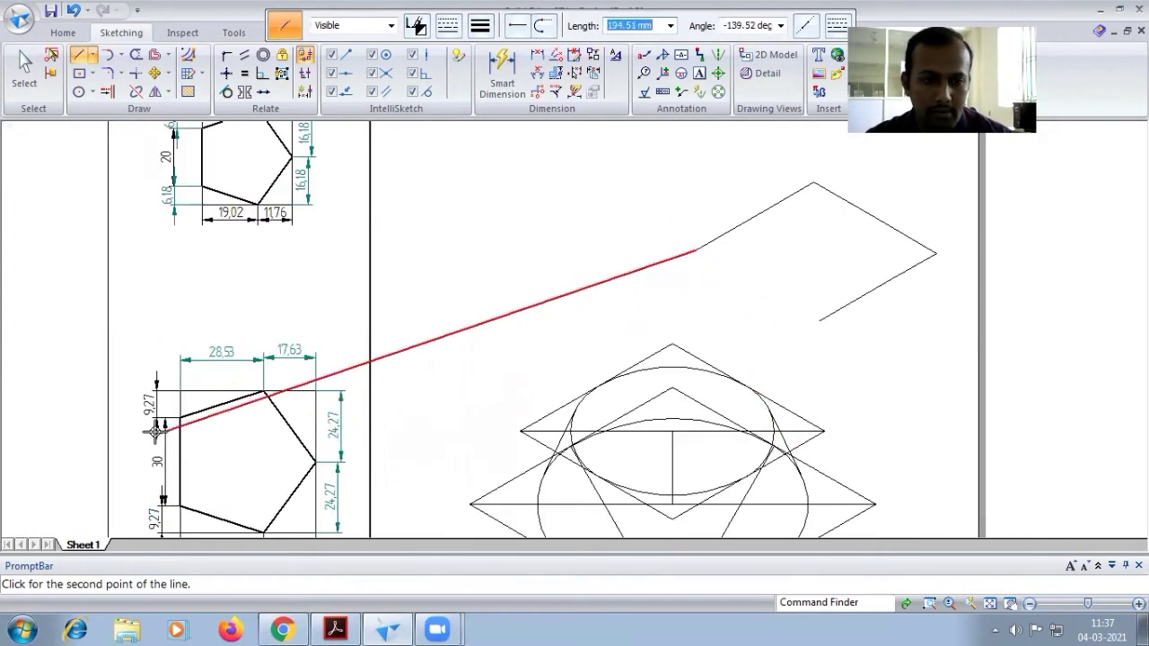
scroll(154, 432, up, 3)
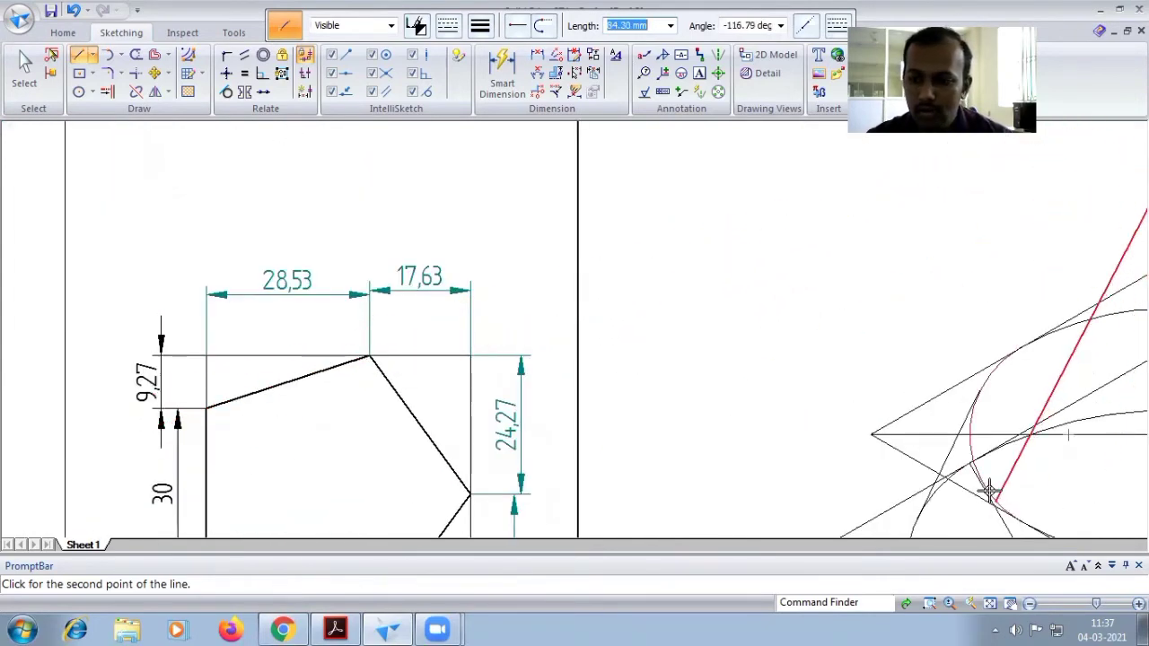
scroll(987, 444, down, 3)
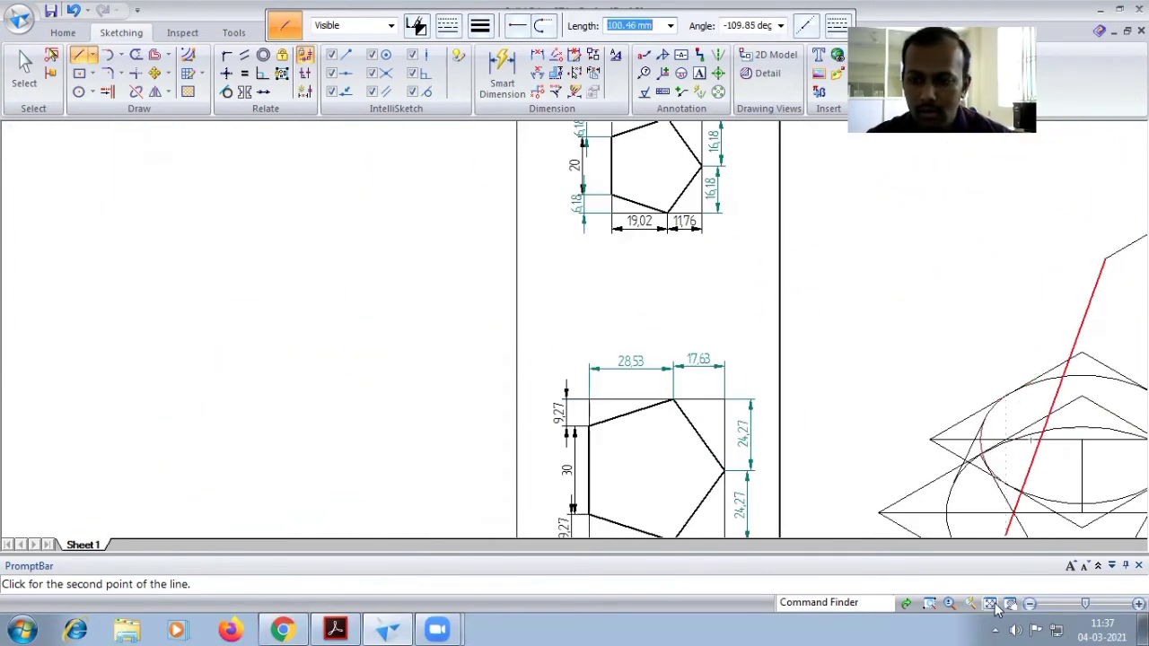
click(991, 605)
scroll(700, 290, up, 2)
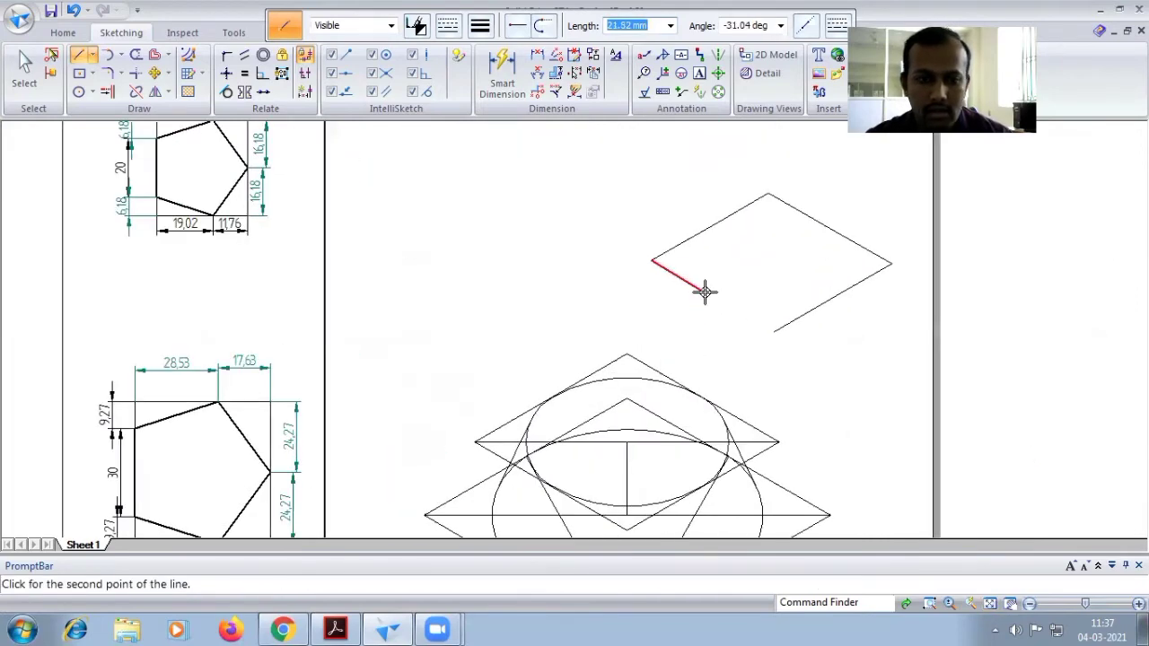
scroll(704, 290, up, 1)
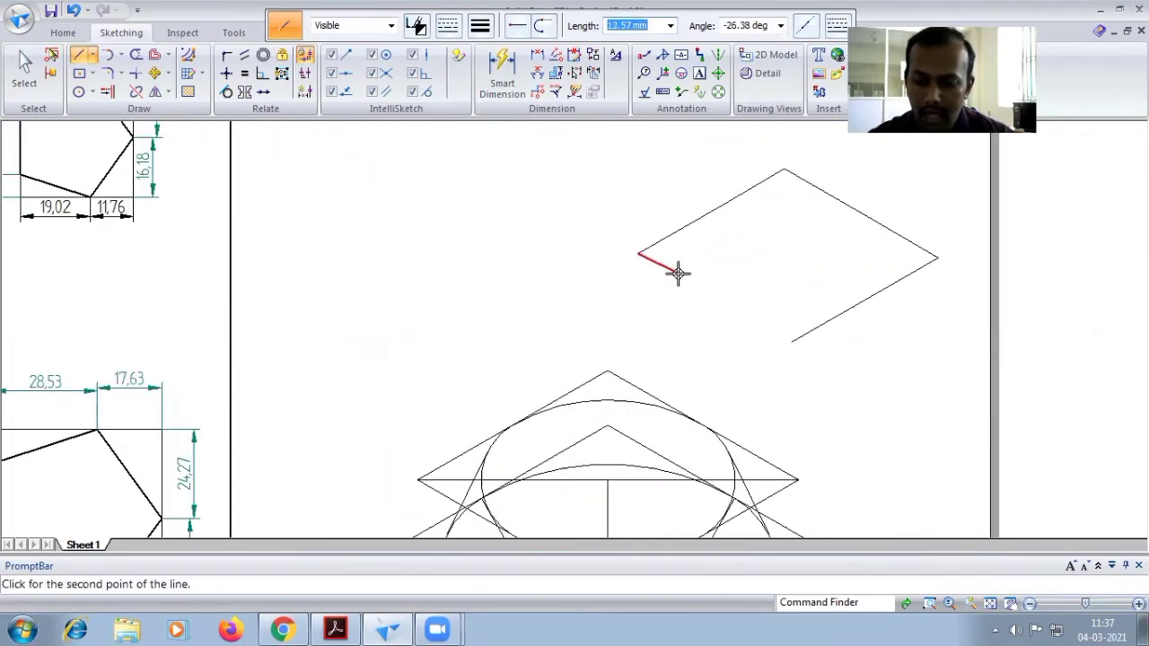
text(9.27)
key(Tab)
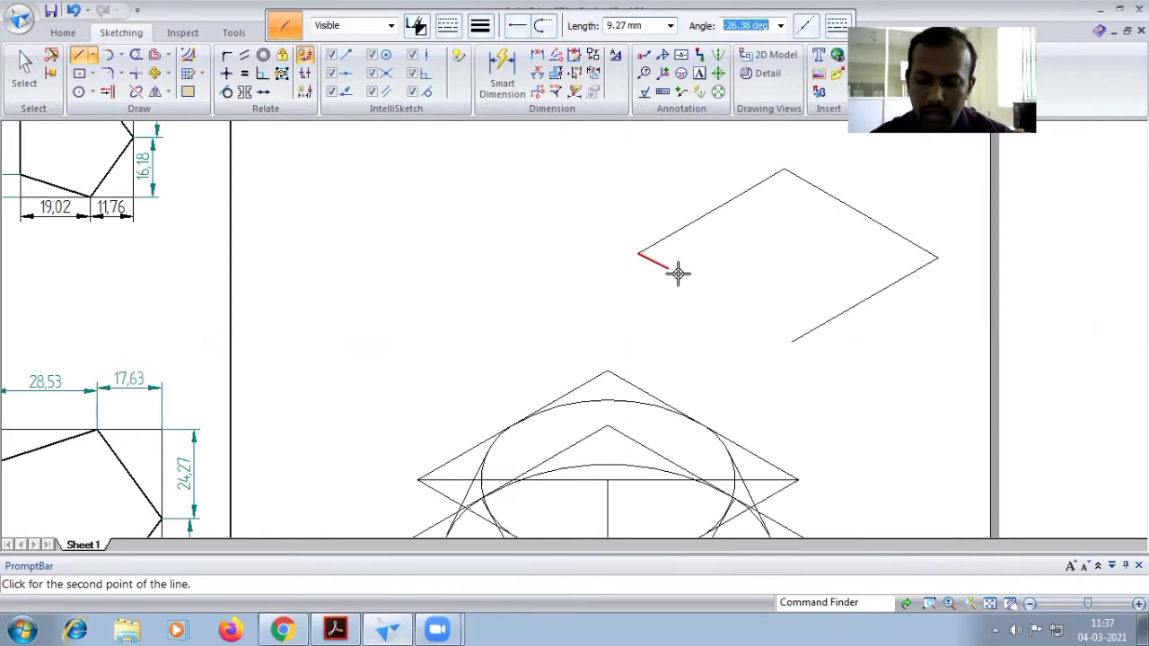
text(-30)
key(Return)
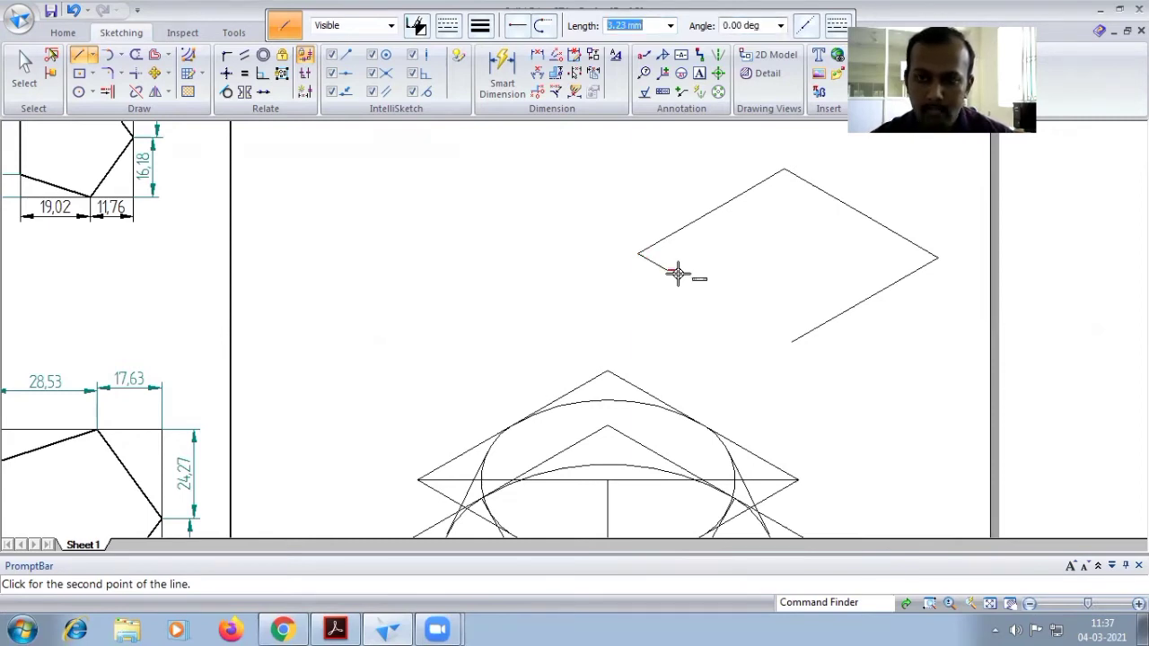
- Close the frame's lower-left side with consecutive 30 mm and 9.27 mm lines at -30°
text(3)
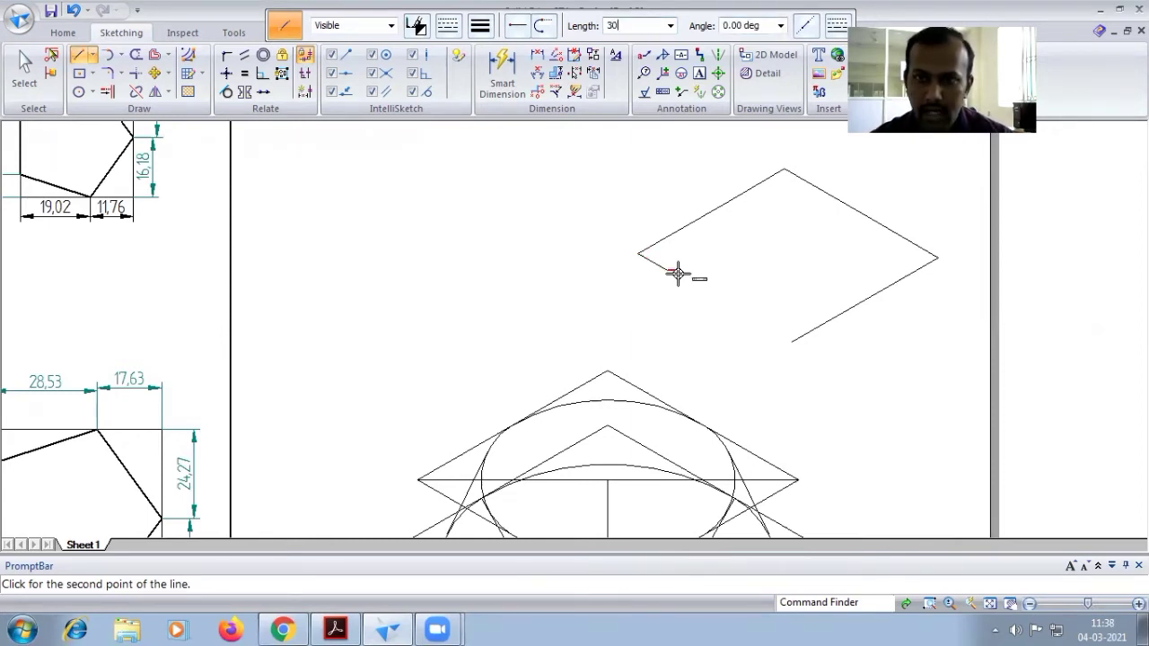
text(0)
key(Tab)
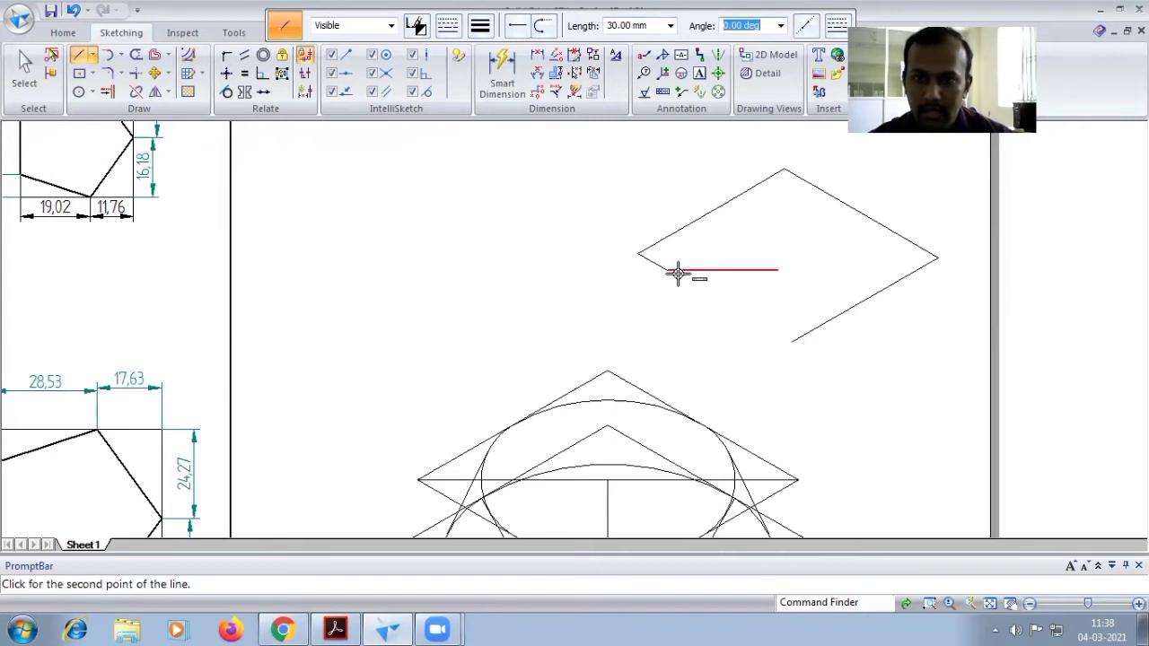
text(-30)
key(Return)
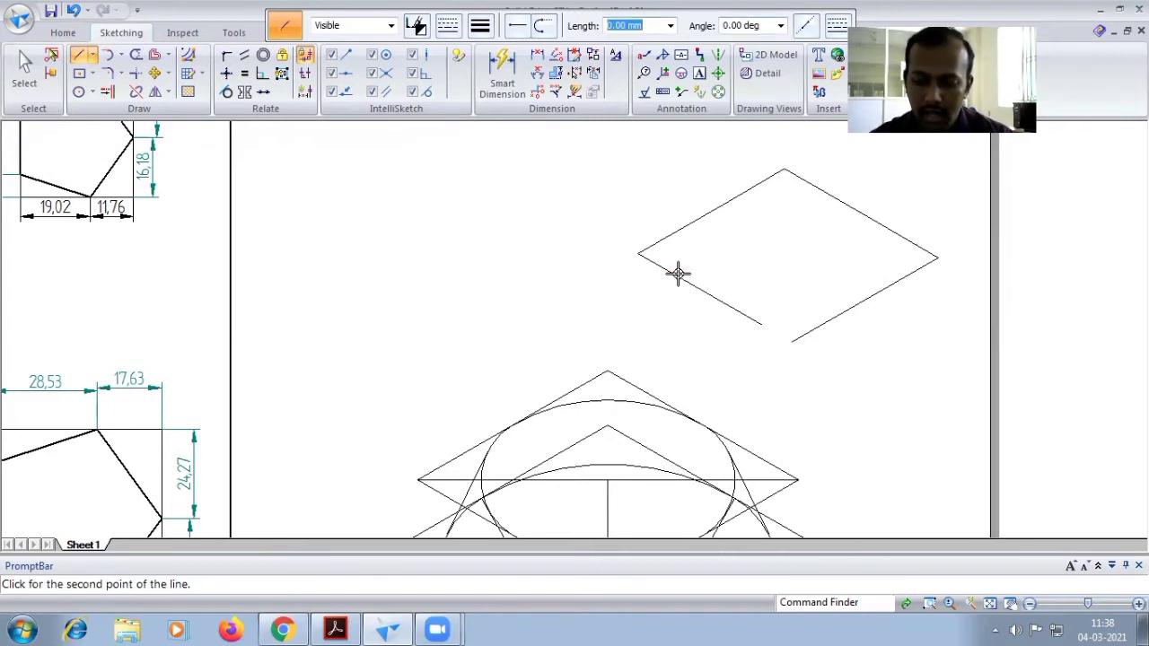
text(9.27)
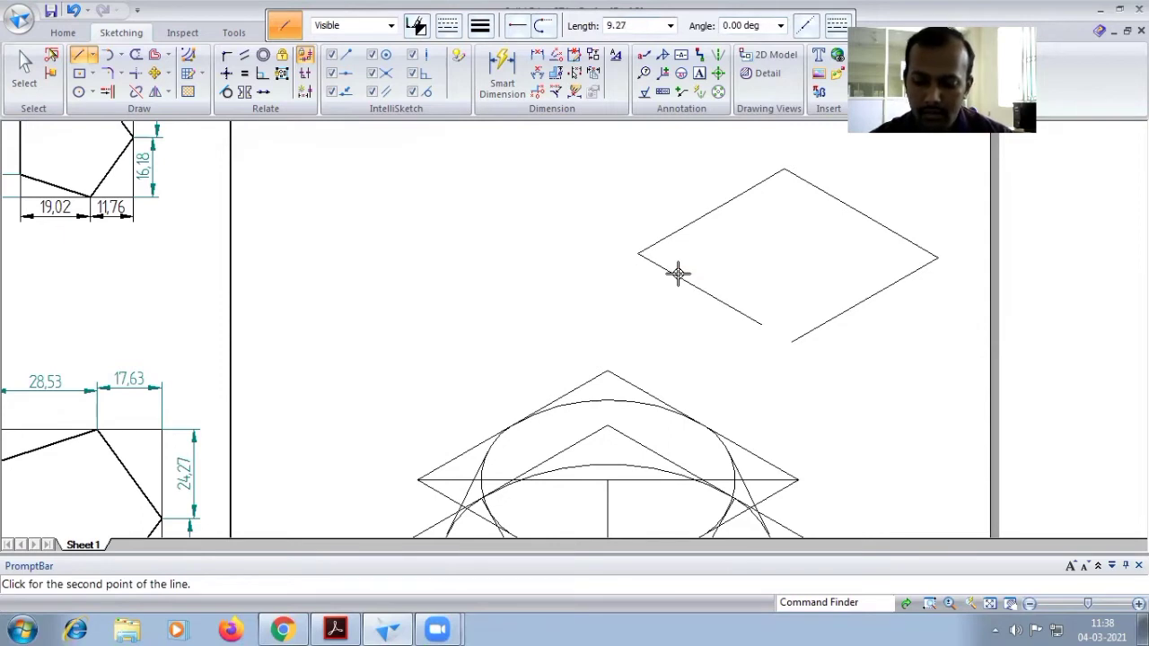
key(Tab)
text(-)
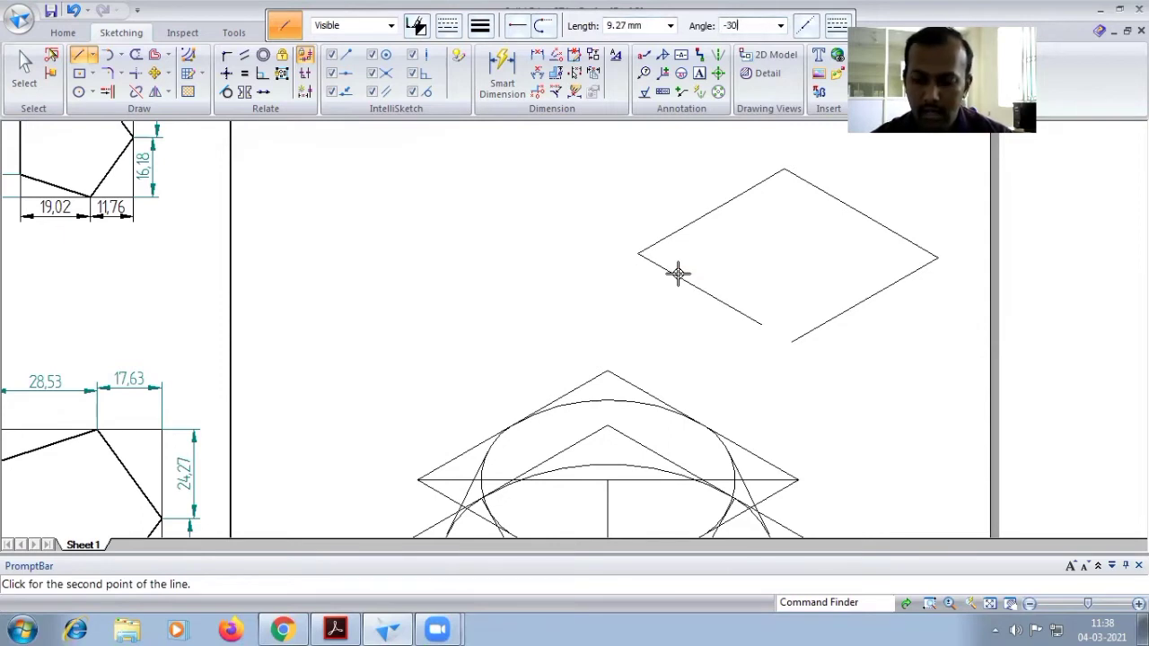
text(30)
key(Return)
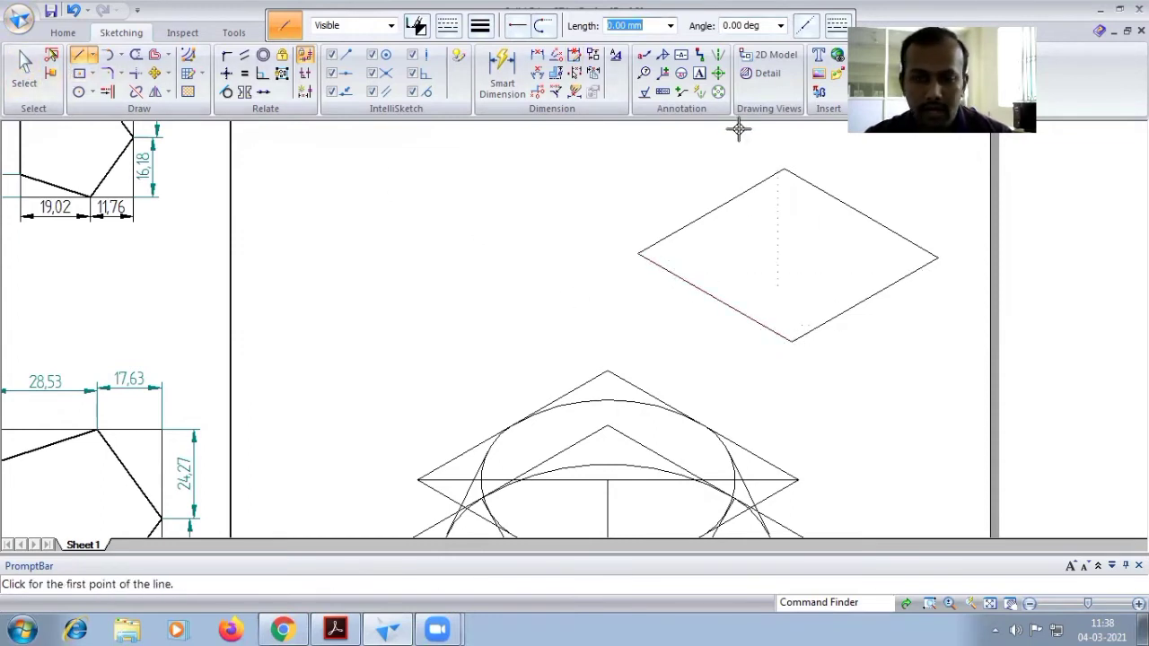
- Draw the isometric pentagon's four remaining sides by joining the division points around the frame, from the 30 mm segment's lower end to its upper end
click(762, 323)
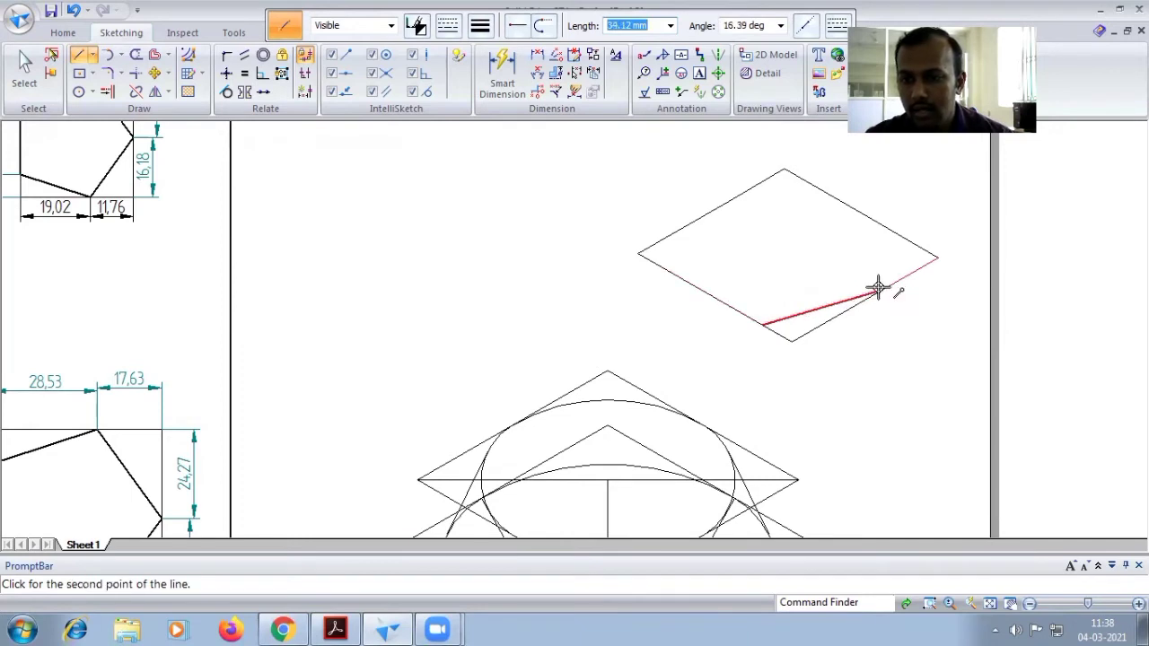
click(880, 289)
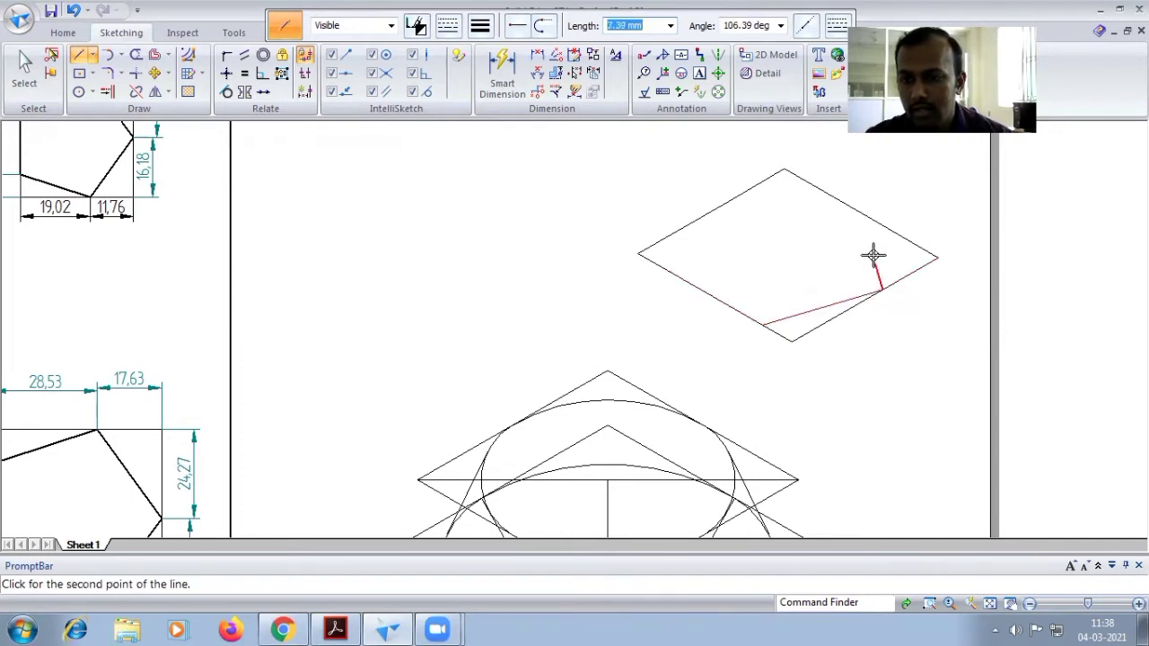
click(859, 212)
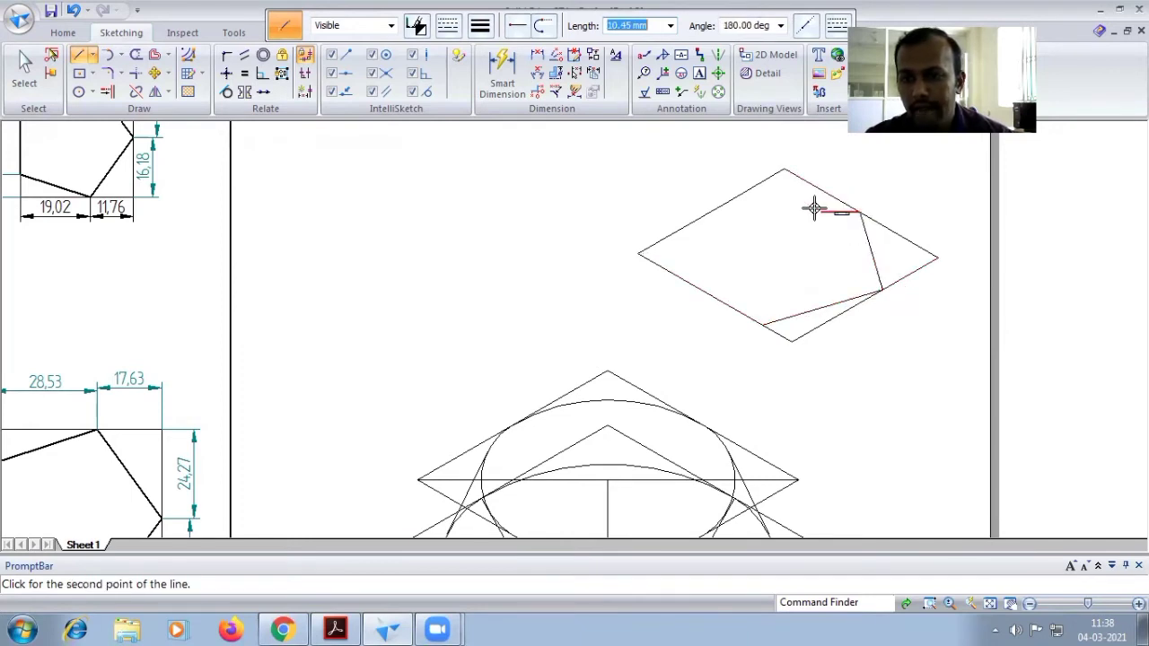
click(728, 205)
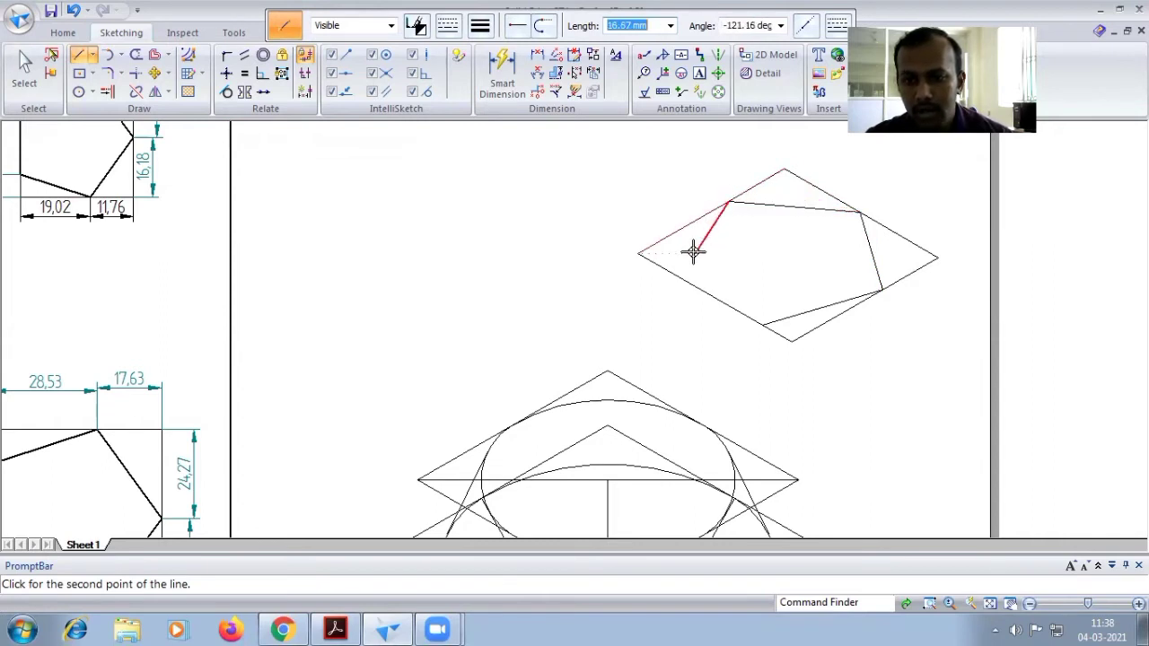
click(668, 267)
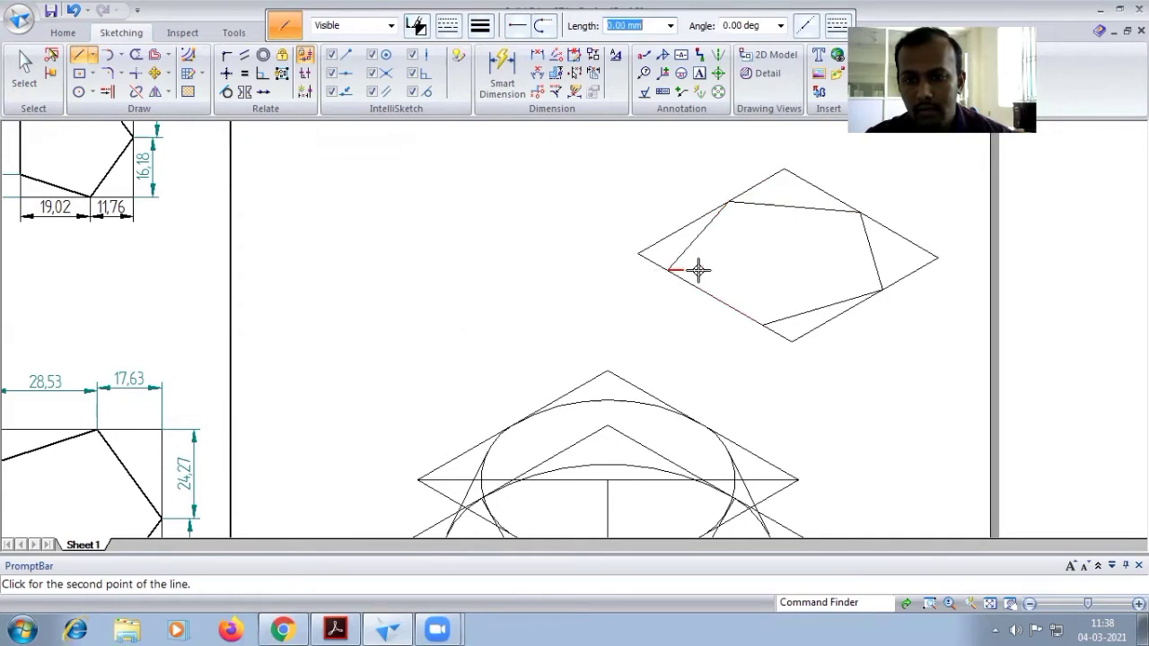
- Close the isometric pentagon along the 30 mm segment and locate its centre with two lines joining side midpoints to opposite vertices
click(763, 324)
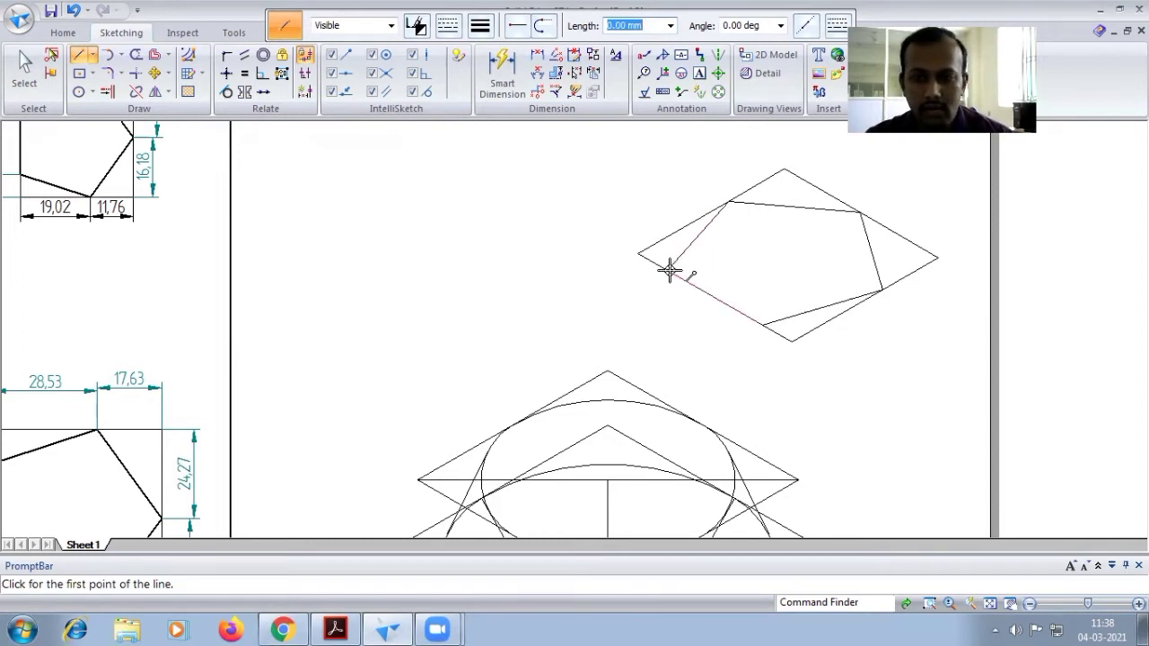
click(716, 297)
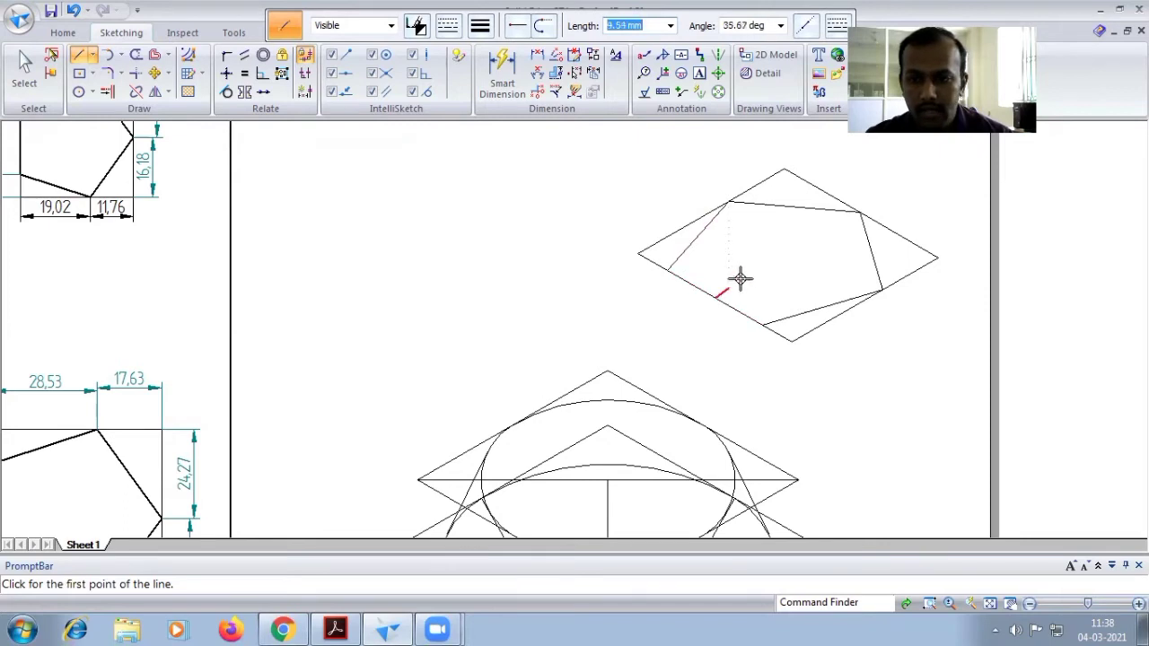
click(856, 212)
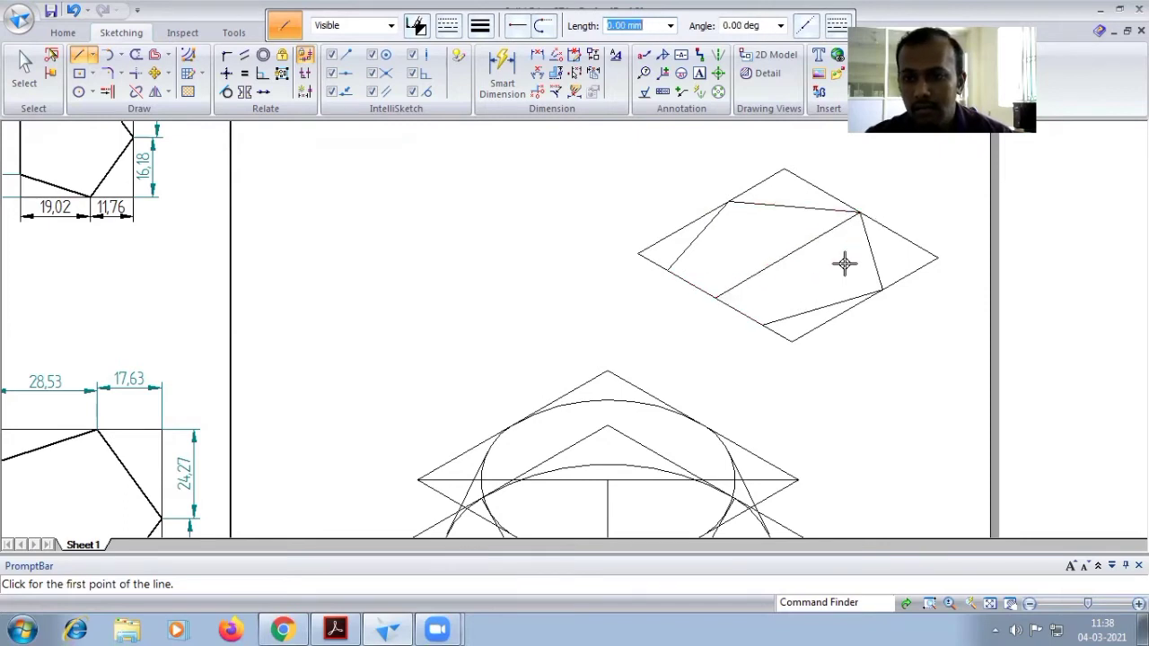
click(879, 289)
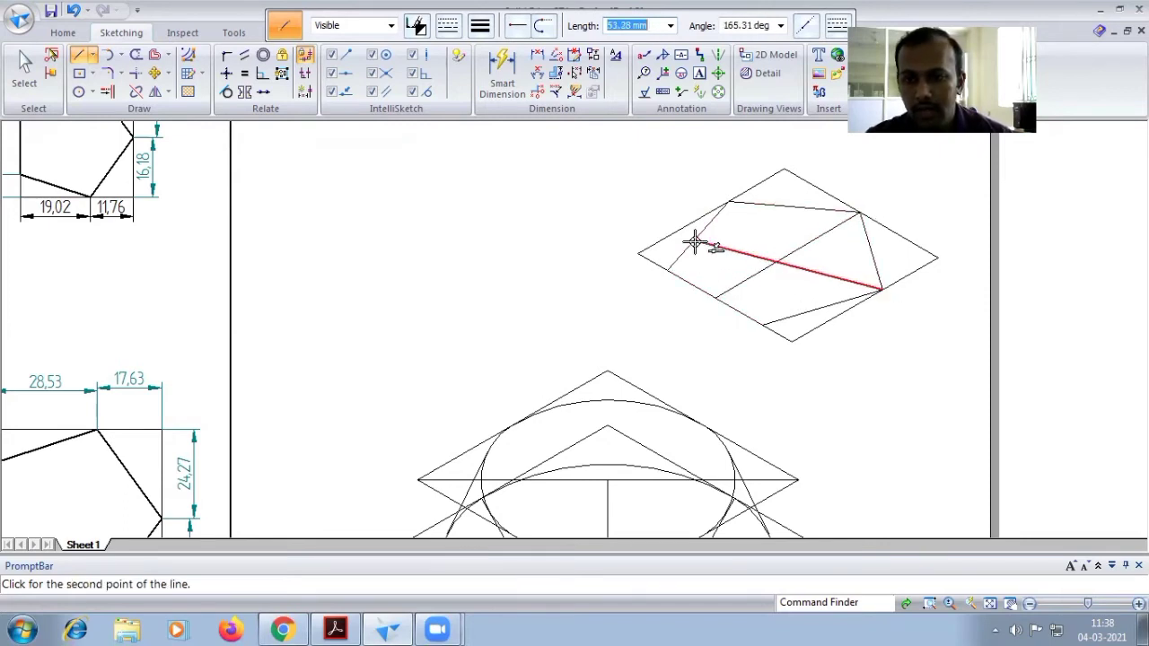
click(699, 235)
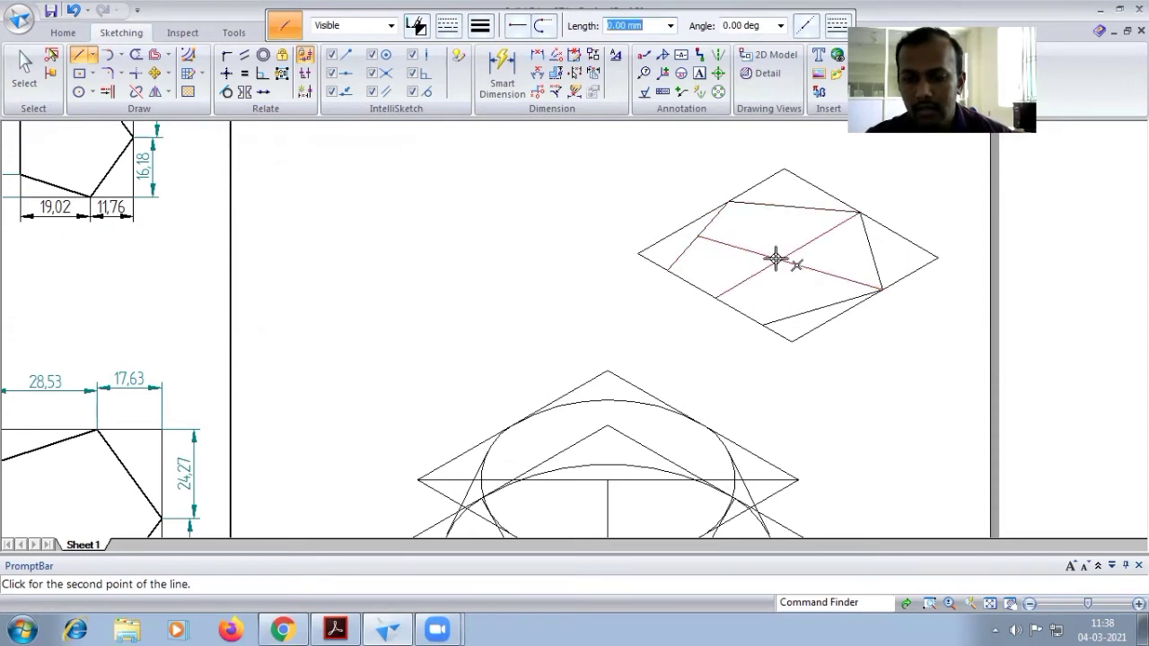
right_click(775, 259)
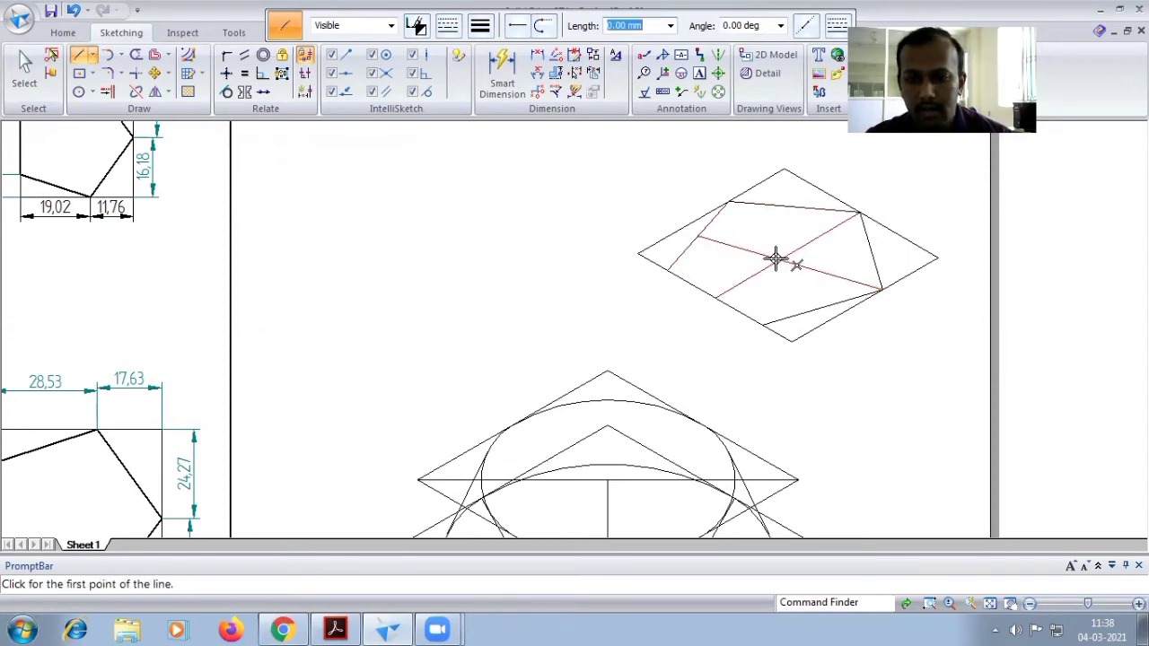
- Move the pentagon with its frame and centre lines from its centre to the centre of the cone frustum's upper ellipse
click(24, 67)
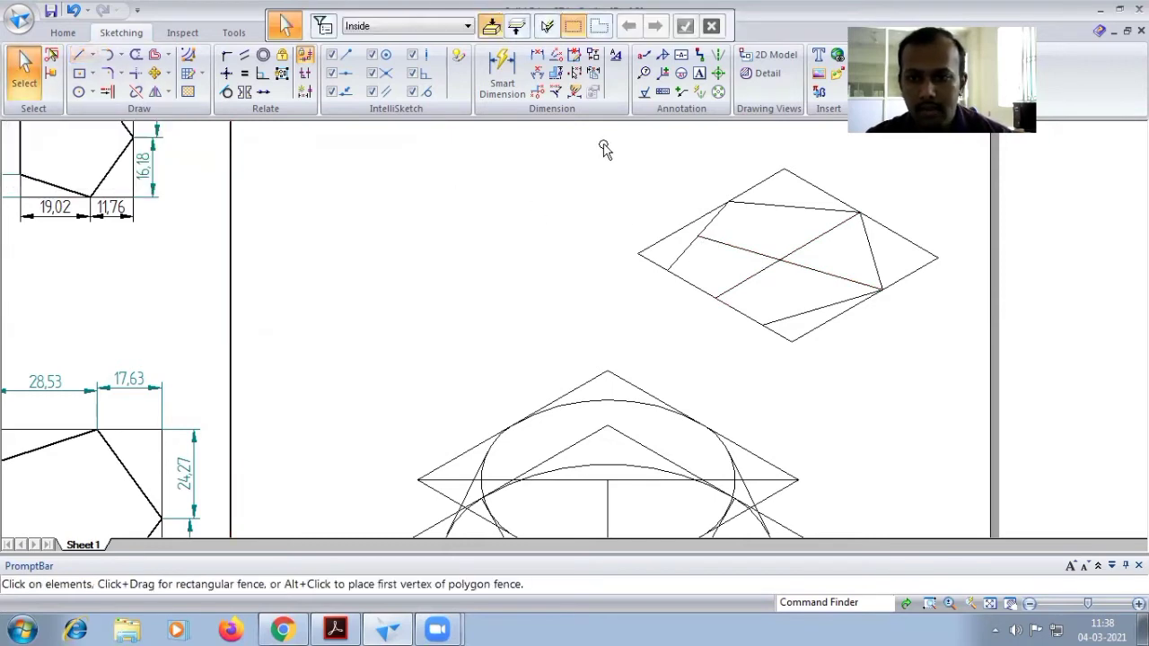
drag(603, 148, 974, 363)
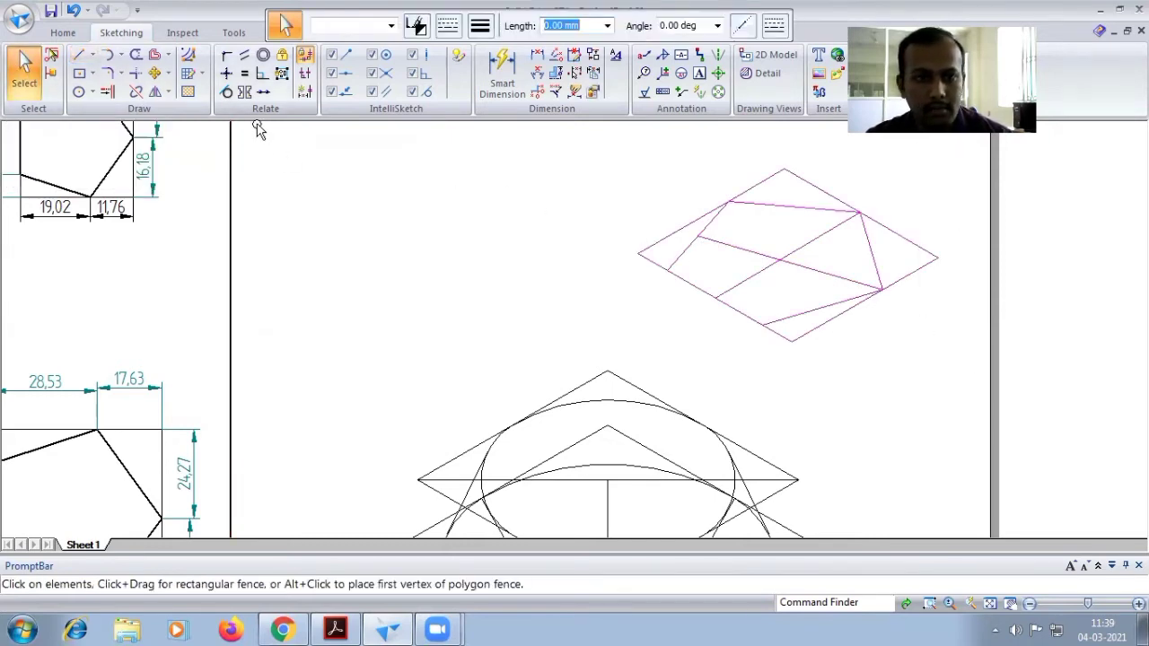
click(155, 73)
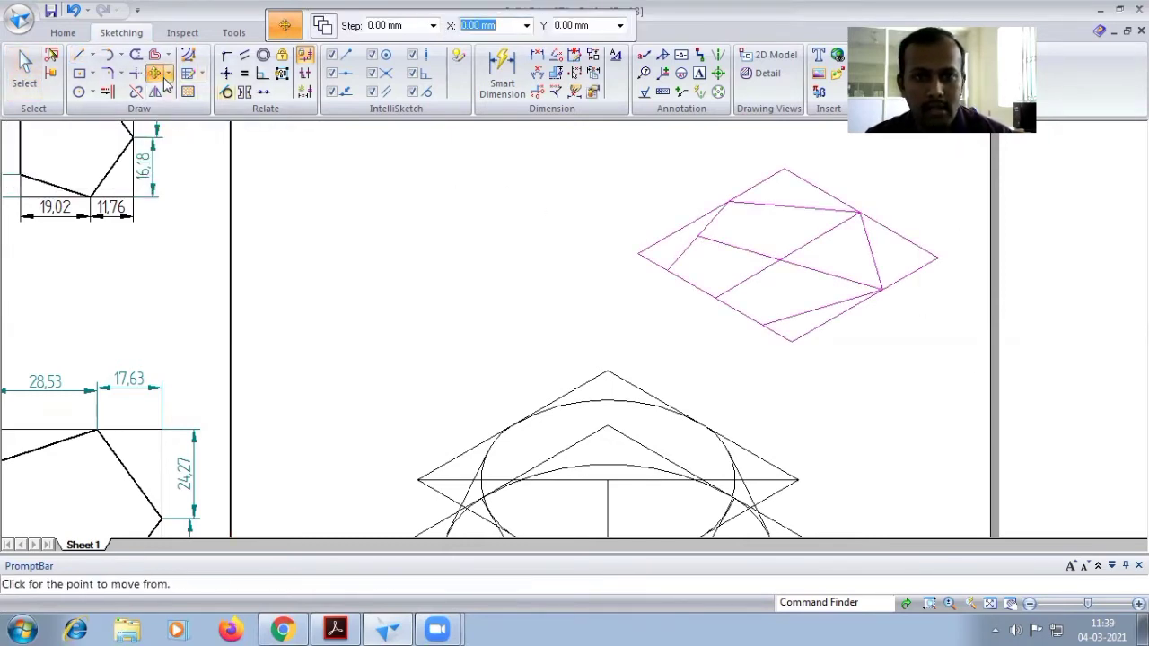
click(777, 260)
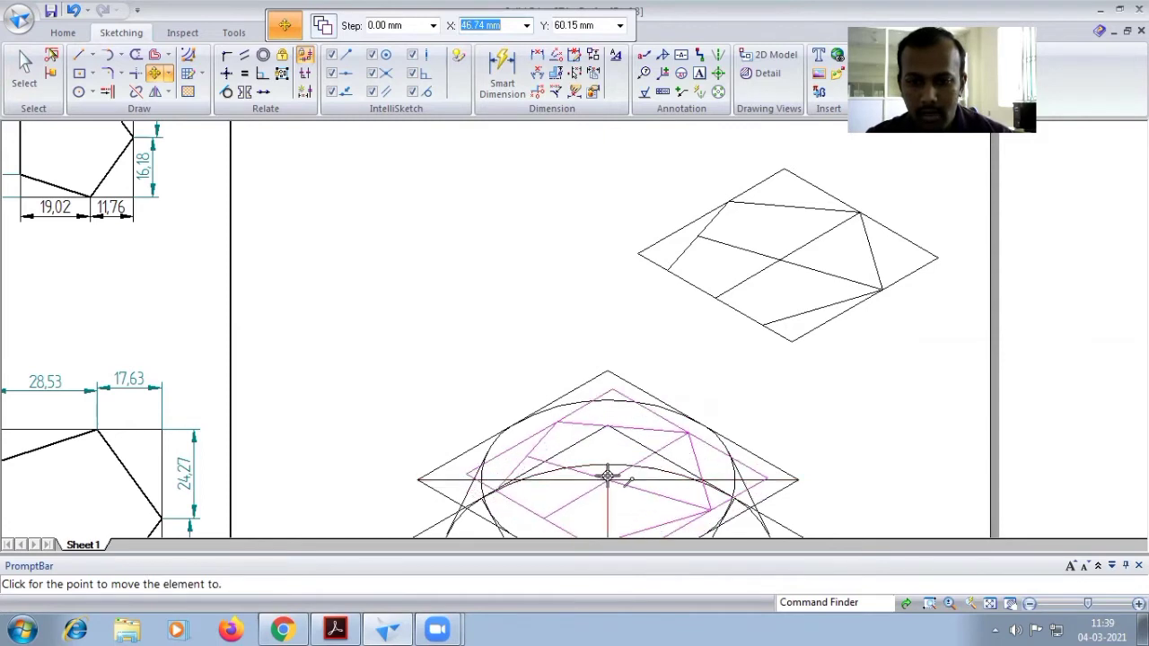
click(607, 476)
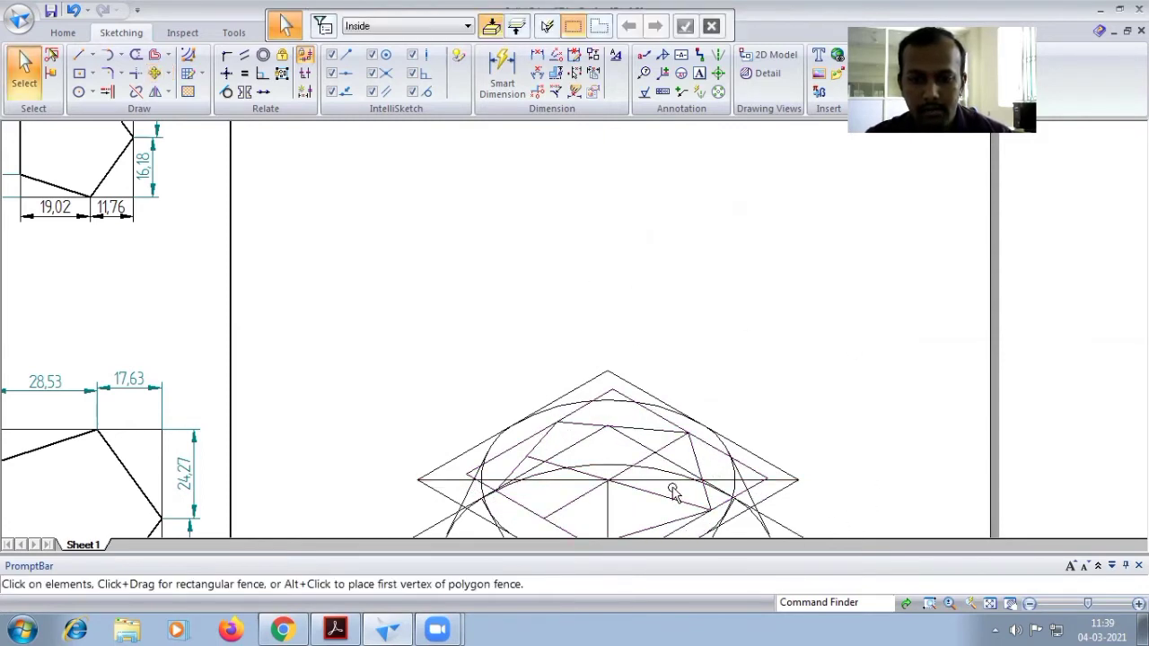
click(637, 481)
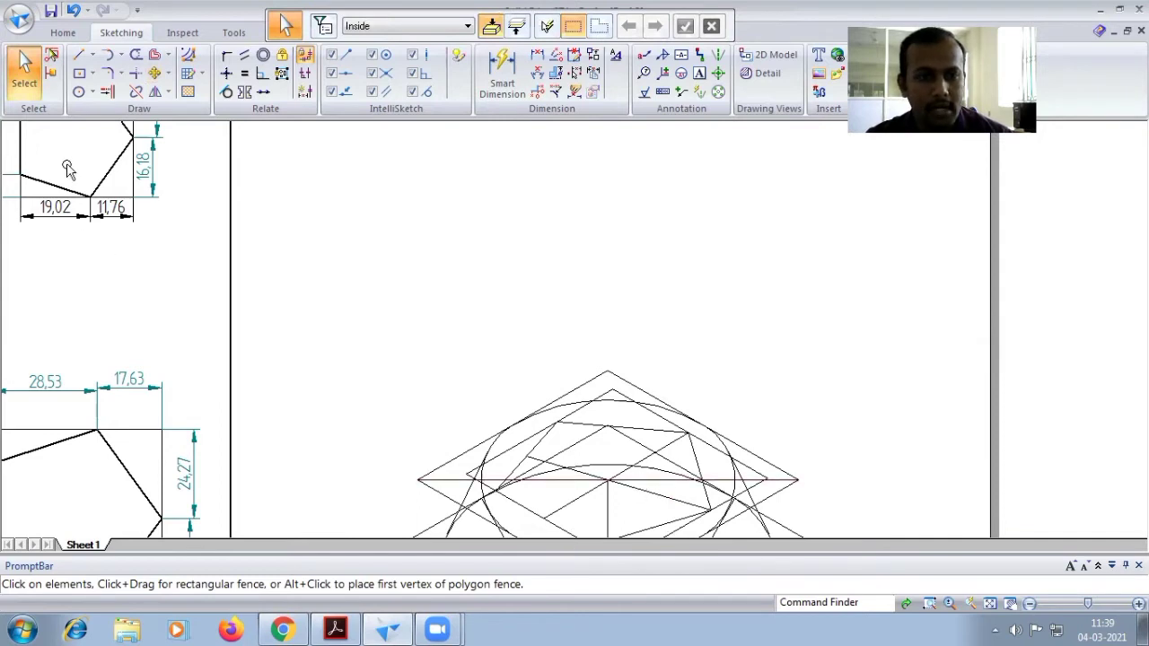
- Start the small pentagon's isometric frame in the empty area above the cone frustum with consecutive 19.02 mm and 11.76 mm lines at 30°
click(78, 58)
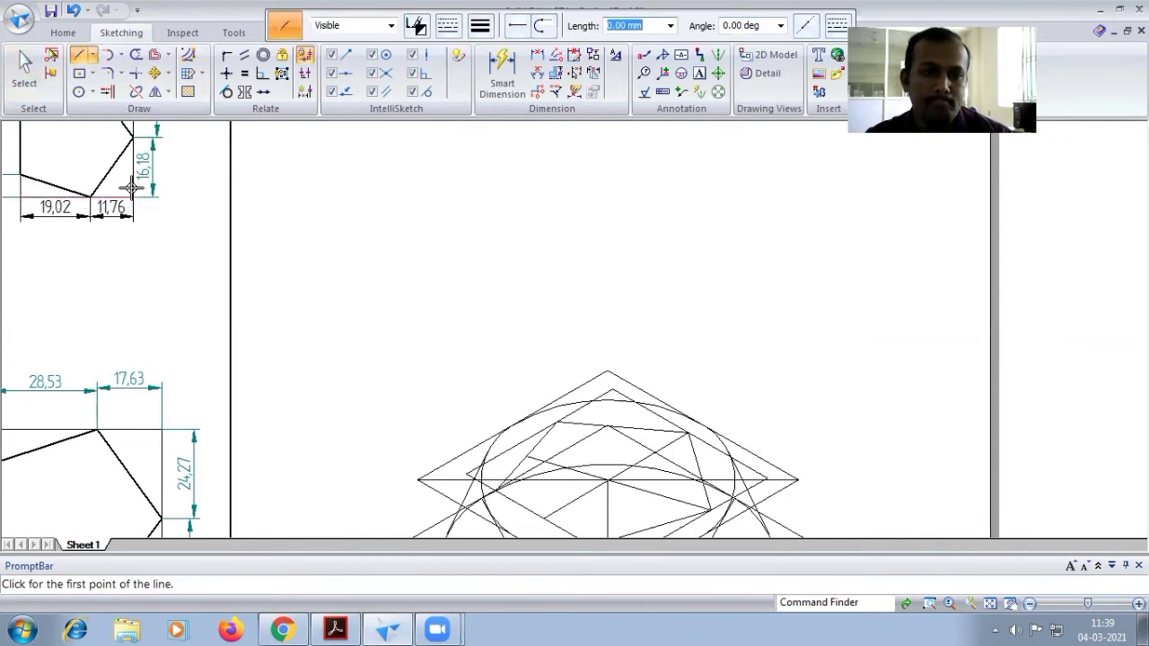
click(716, 294)
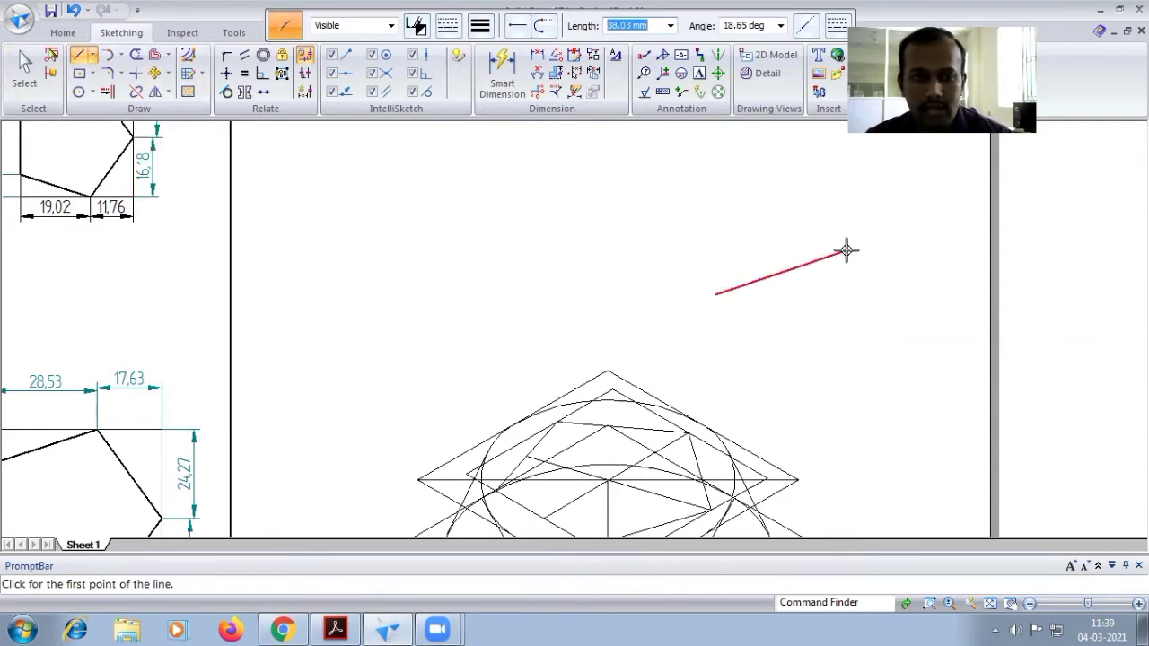
text(19.02)
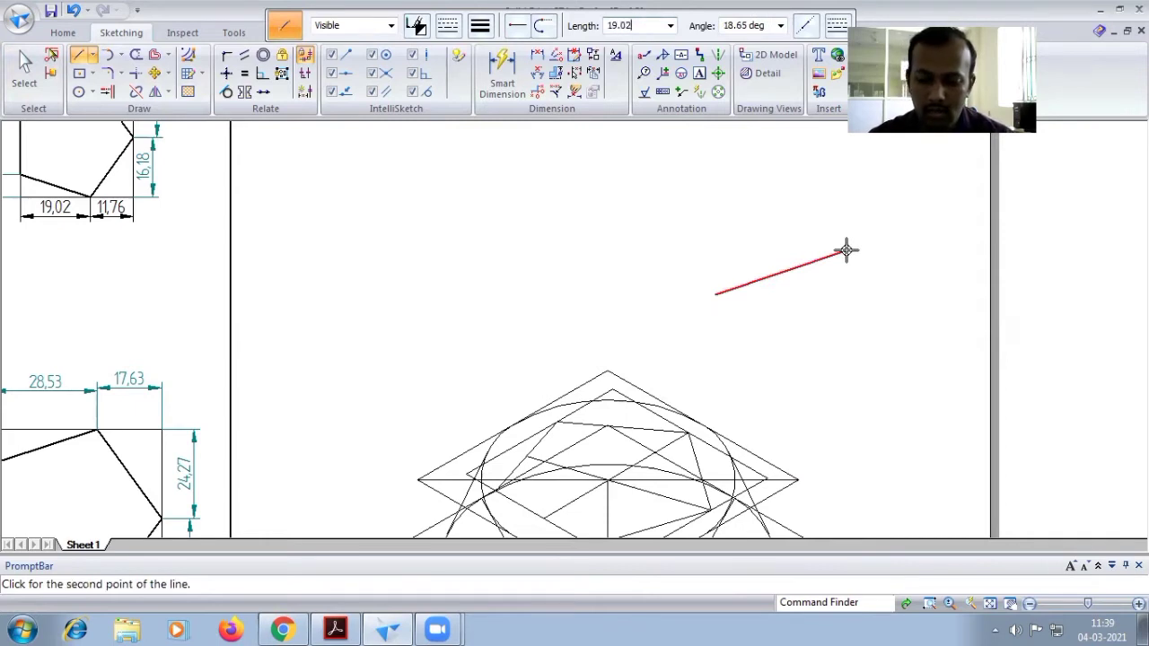
key(Tab)
text(30)
key(Return)
text(11.76)
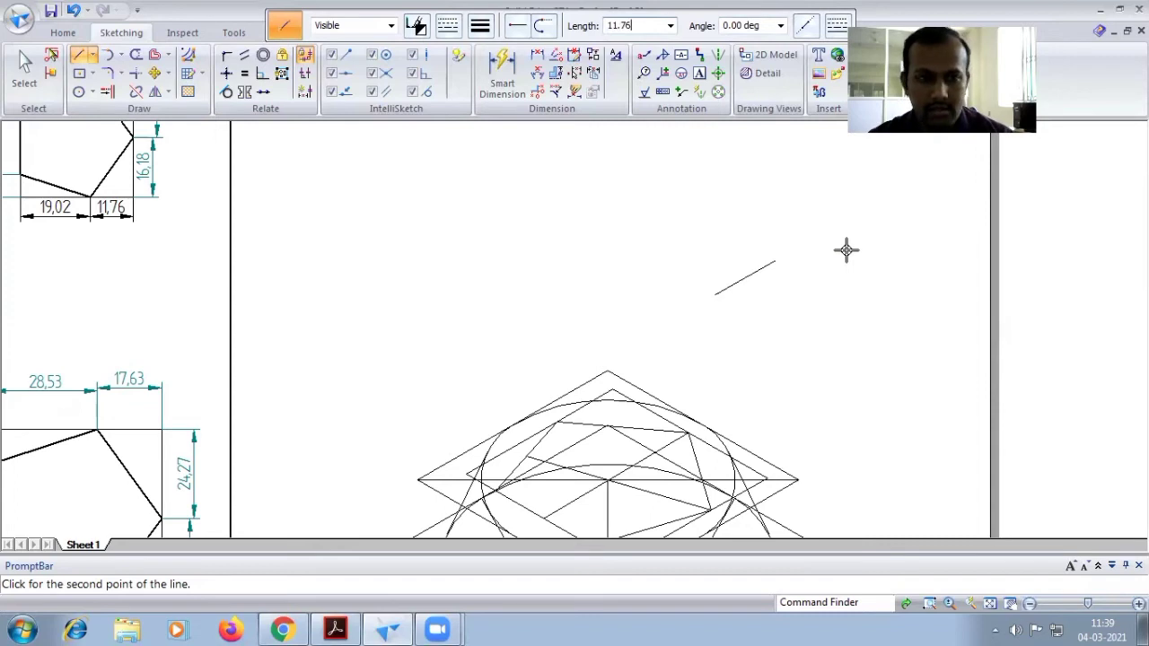
key(Tab)
text(30)
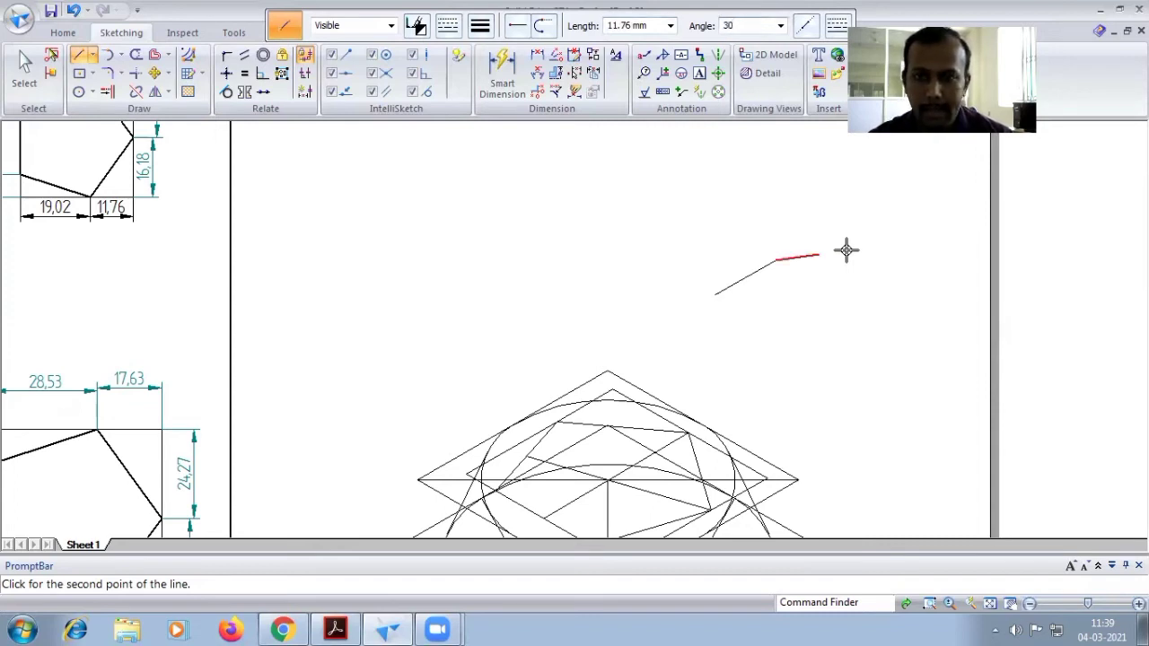
key(Return)
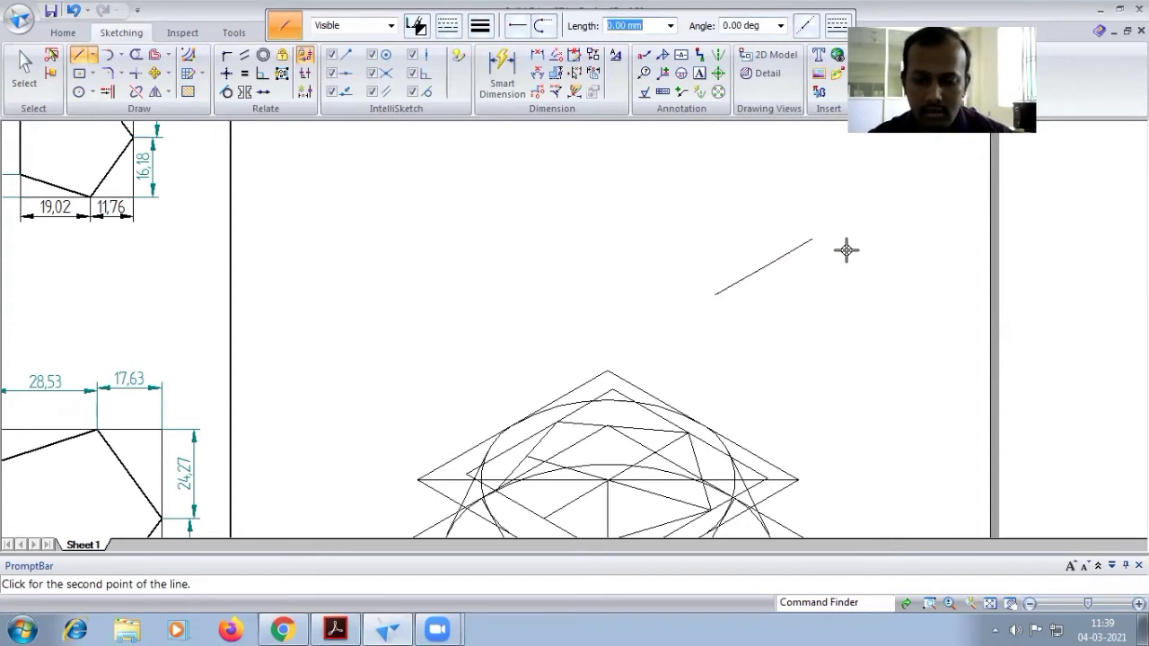
- Continue the small frame from its right corner with two consecutive 16.18 mm lines at 150°
text(16.1)
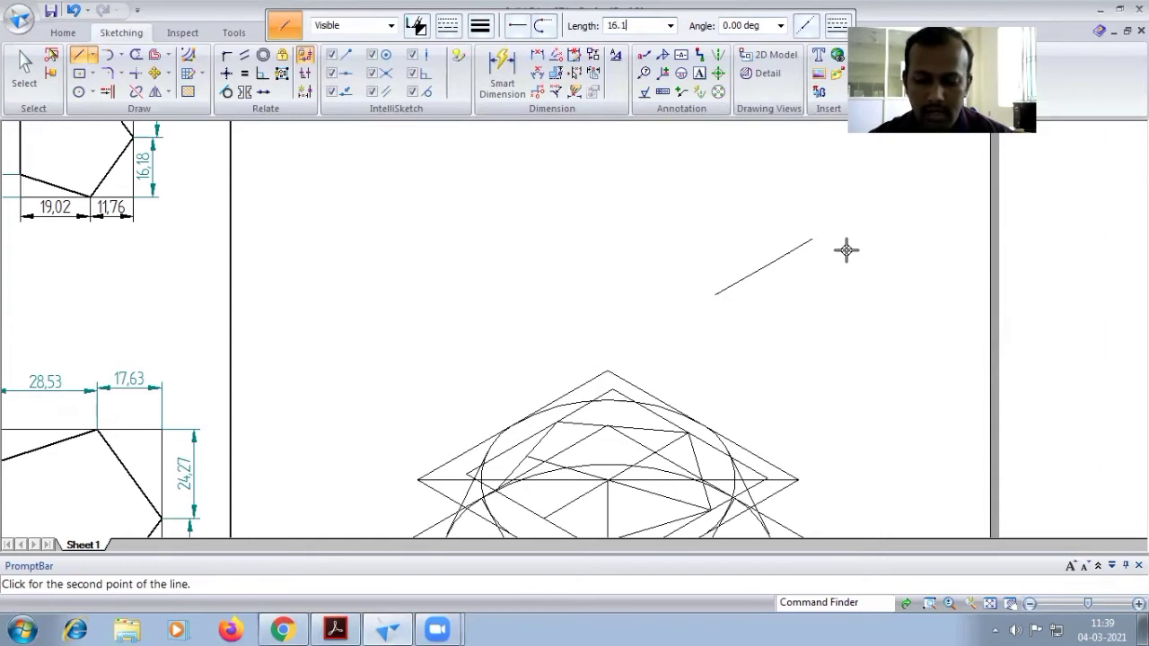
text(8)
key(Tab)
text(1)
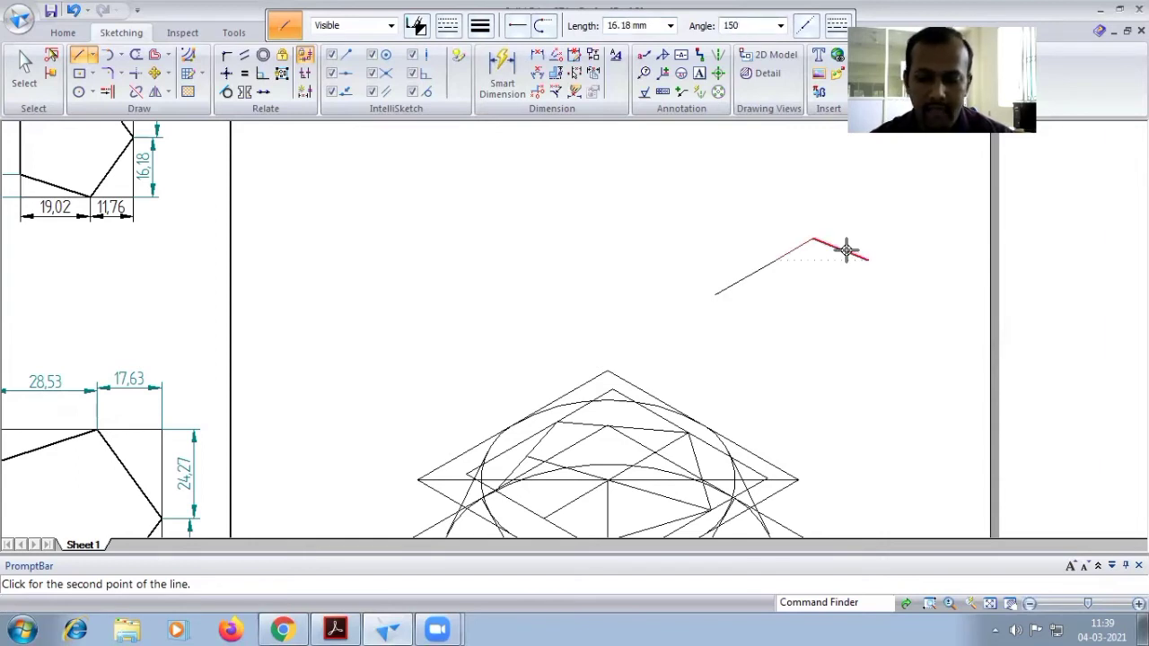
key(Return)
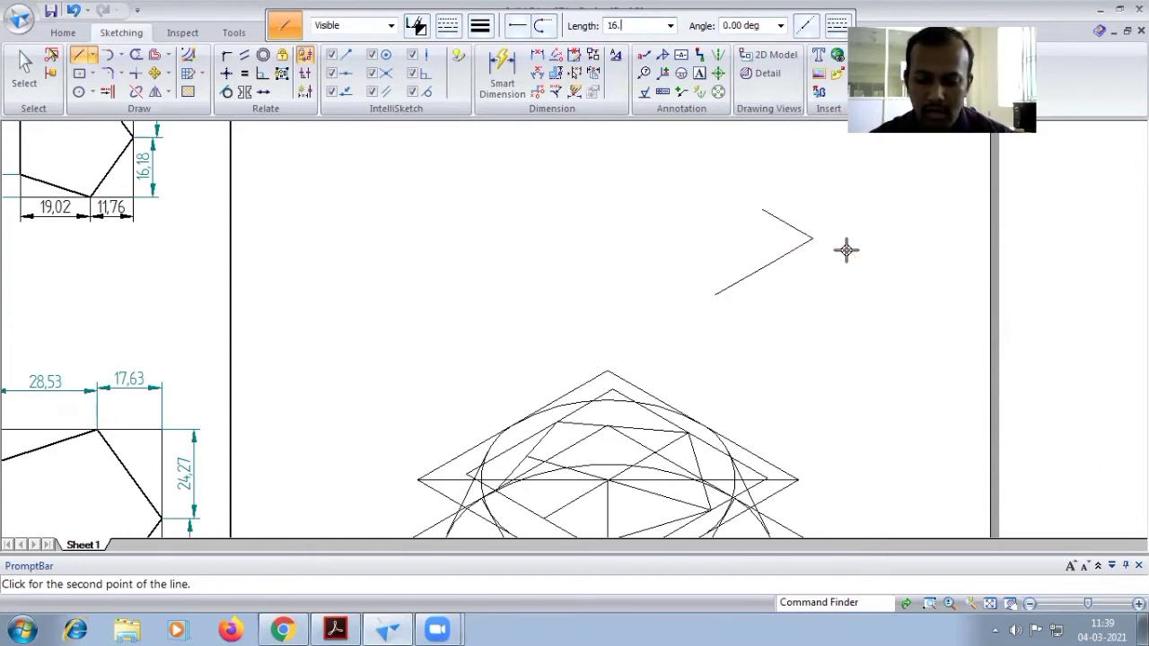
key(Tab)
text(1)
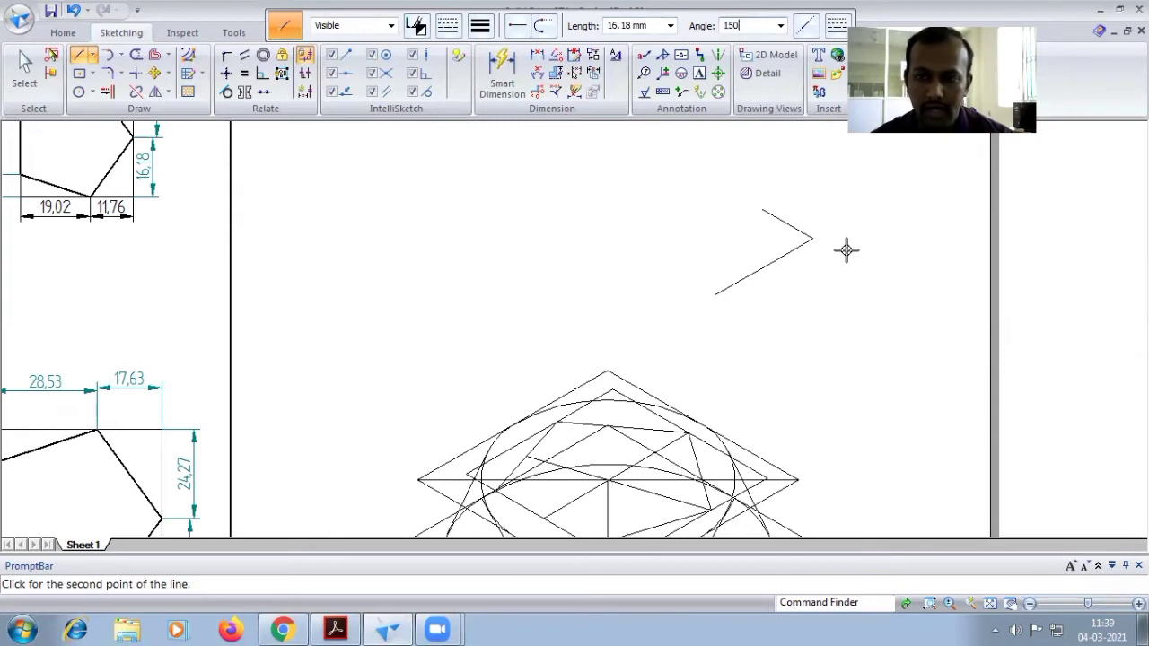
key(Return)
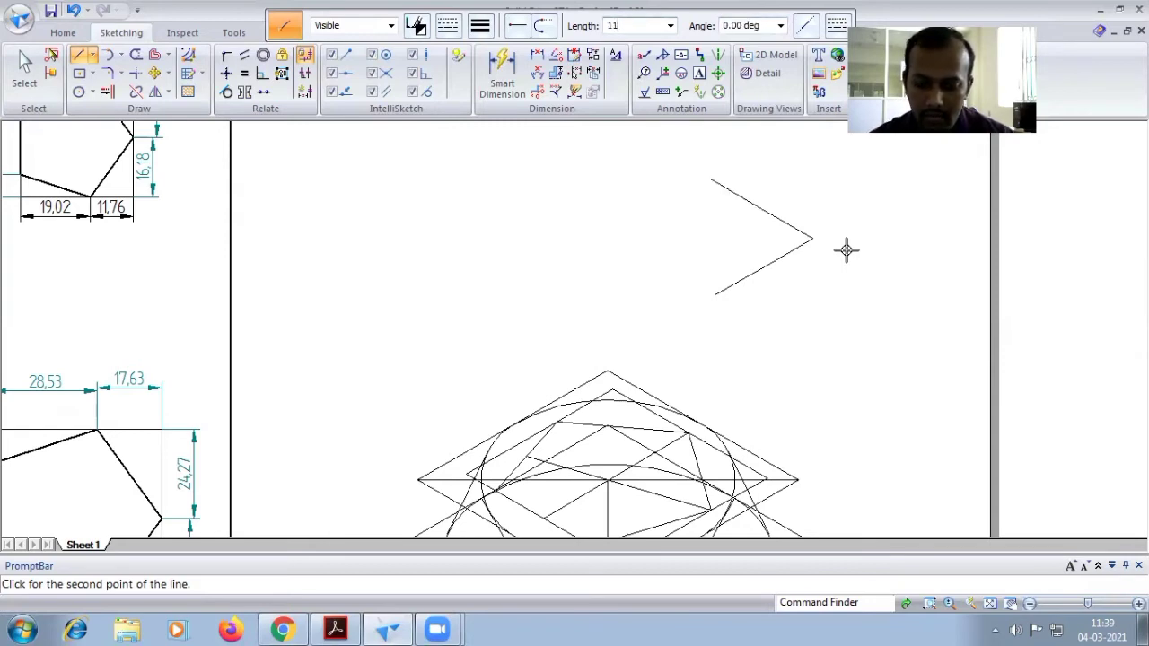
- Continue the small frame from its top corner with consecutive 11.76 mm and 19.02 mm lines at 210°
key(Tab)
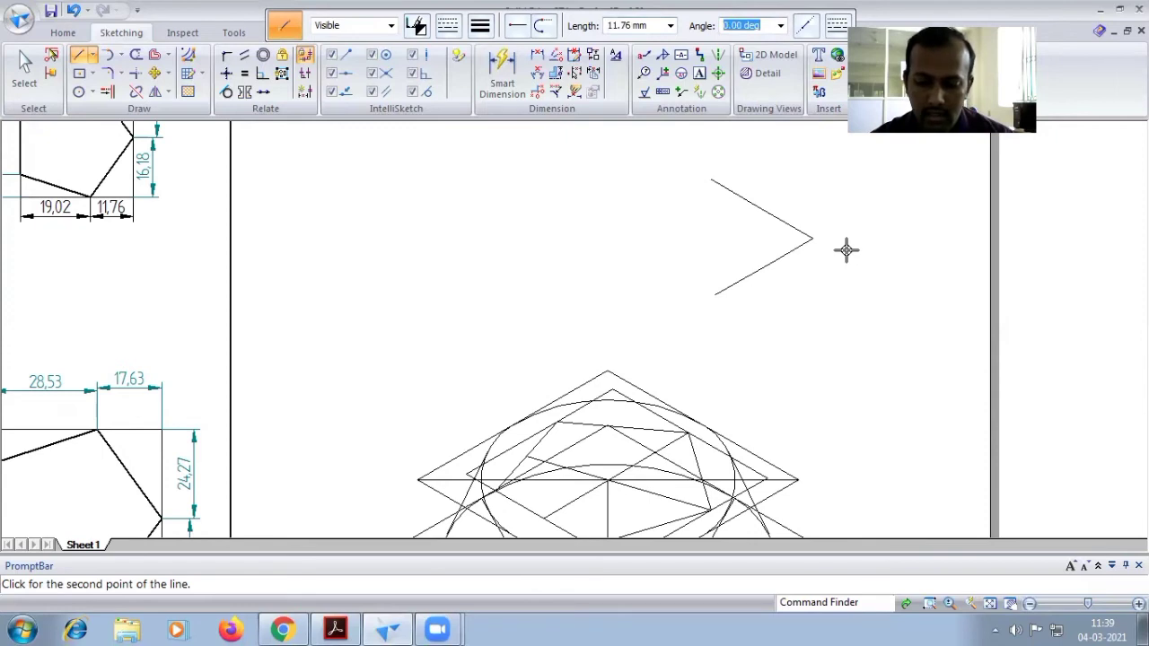
text(210)
key(Return)
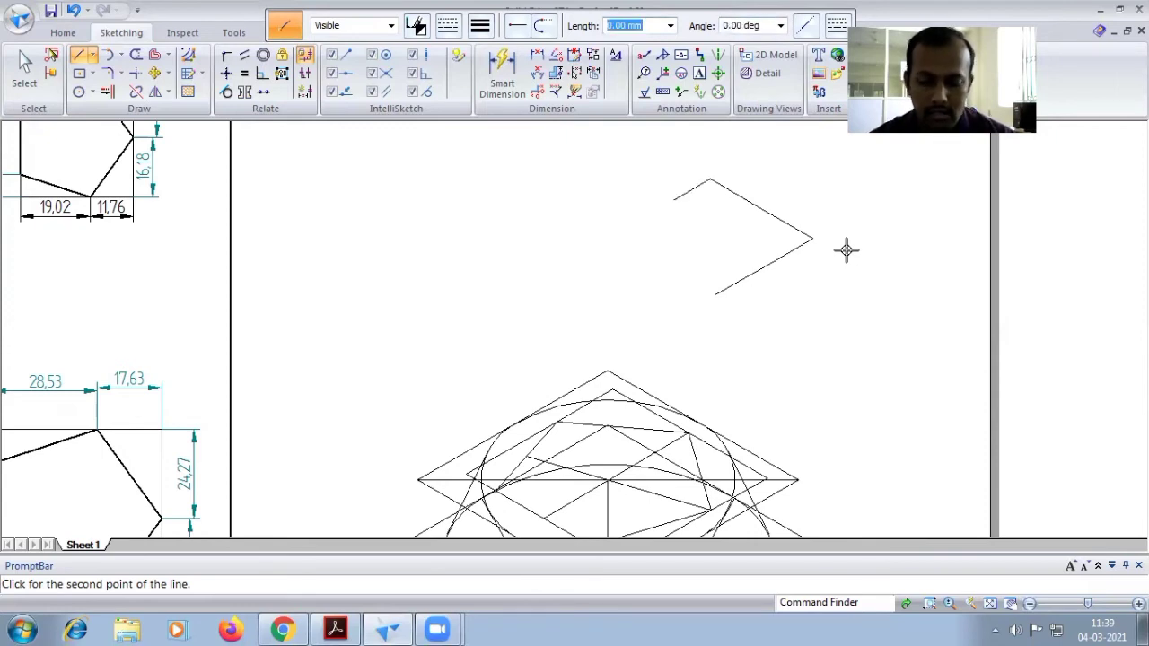
text(19.02)
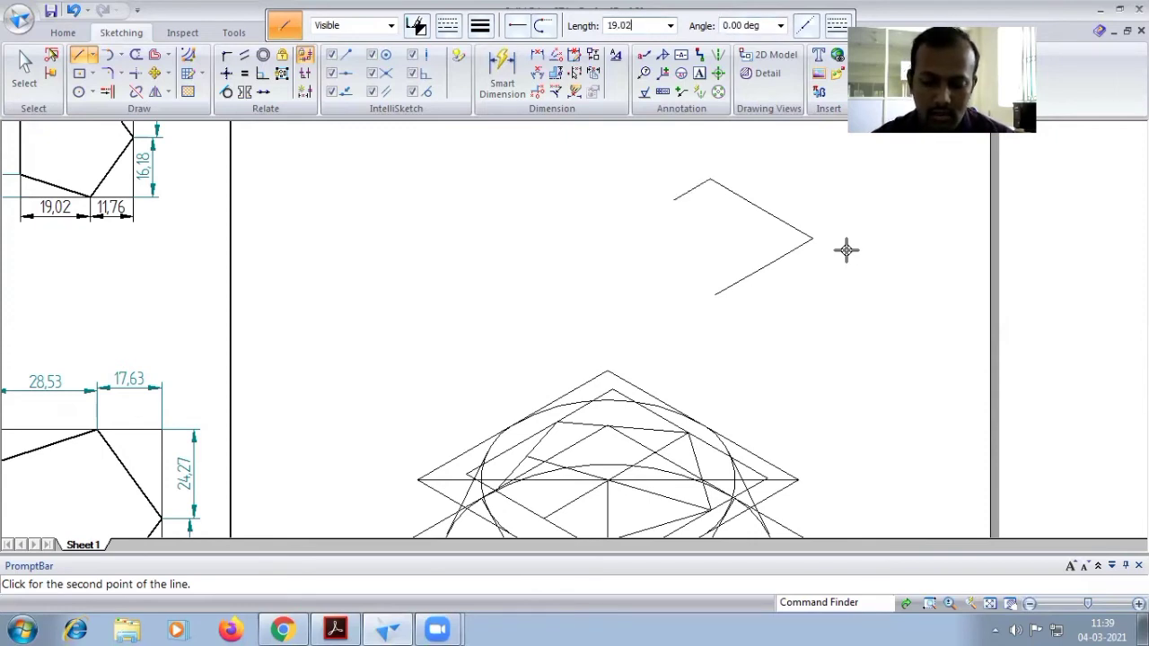
key(Tab)
text(210)
key(Return)
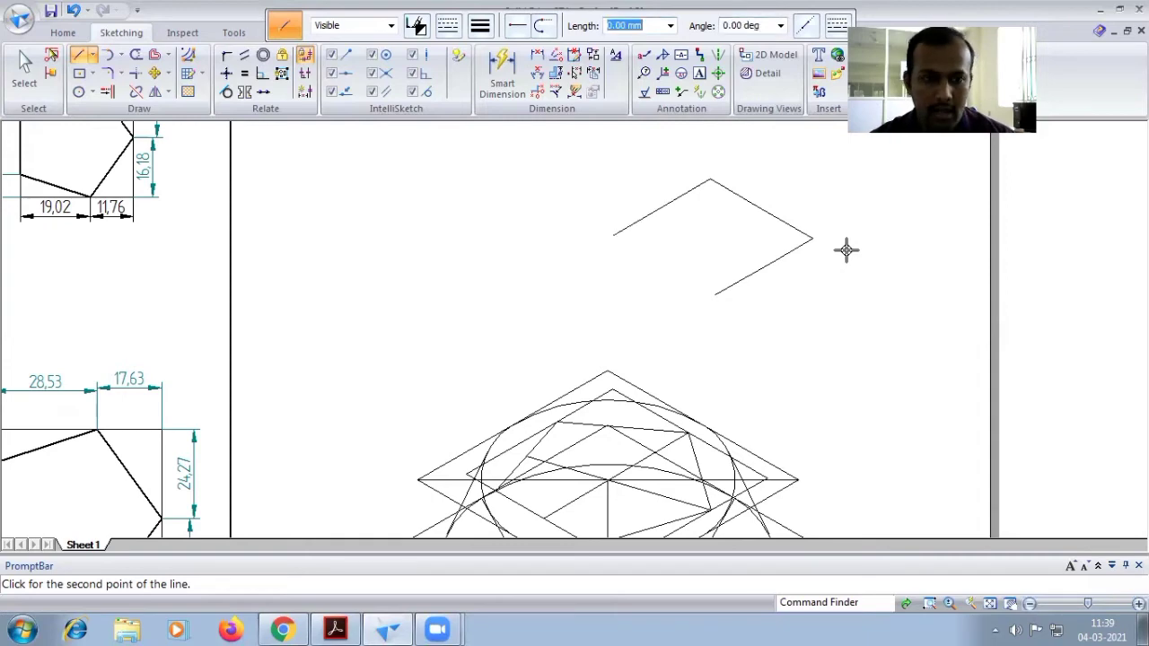
- Check the small pentagon's left-side dimensions and draw a 6.18 mm line at -30° from the small frame's left corner
scroll(254, 285, down, 1)
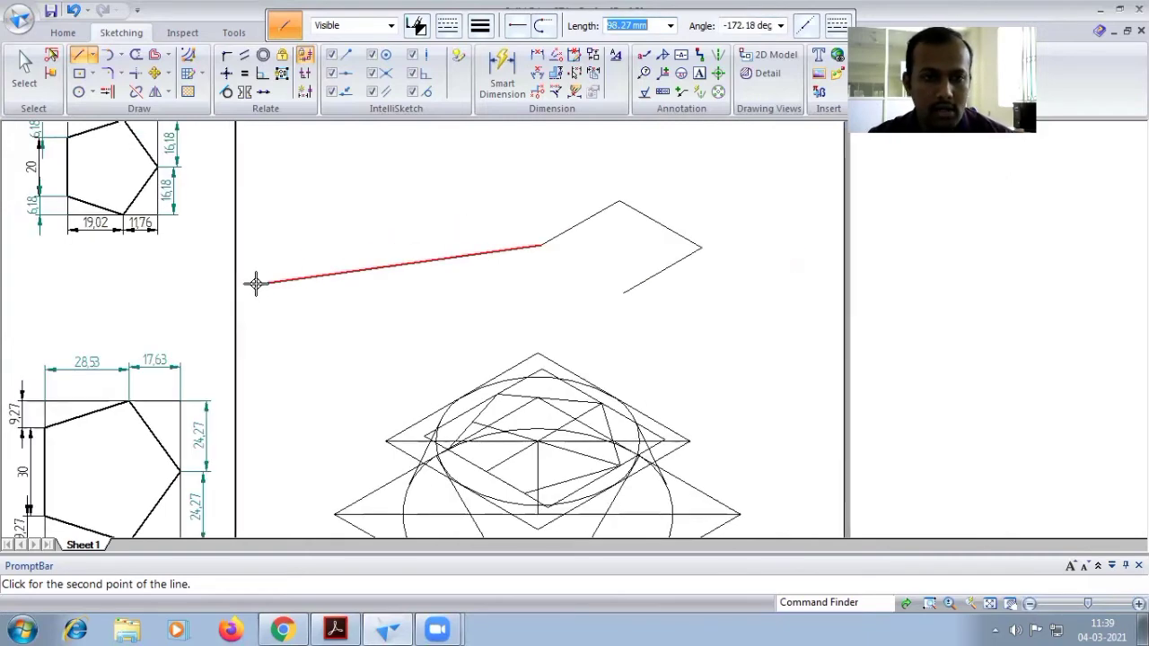
scroll(36, 209, up, 1)
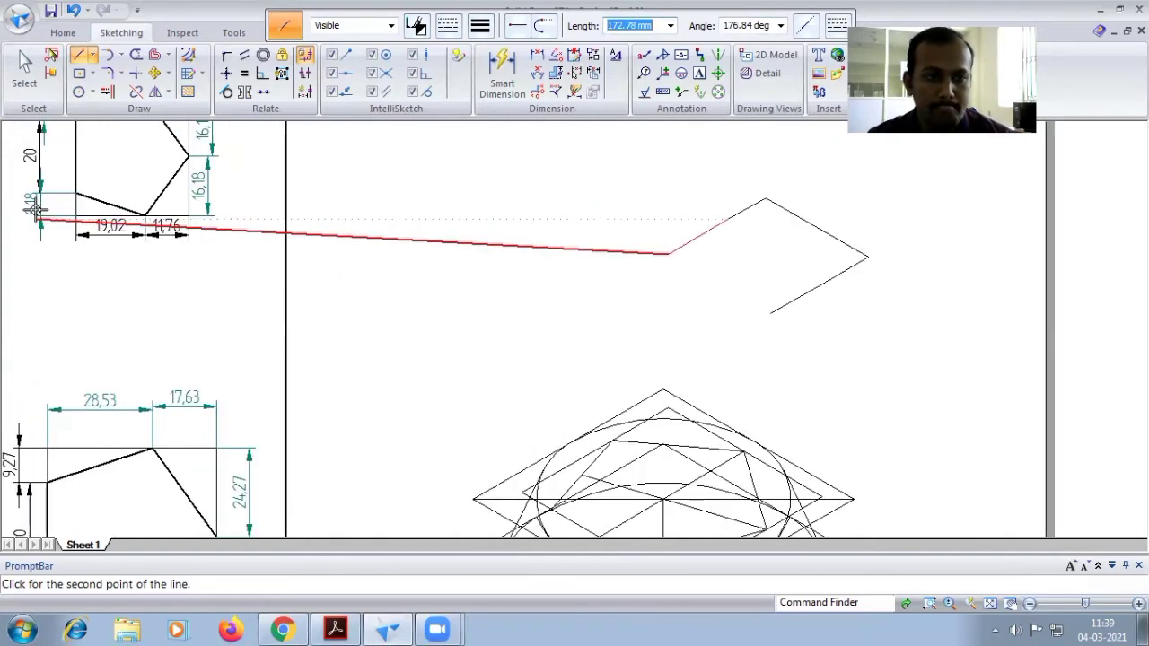
scroll(36, 209, up, 1)
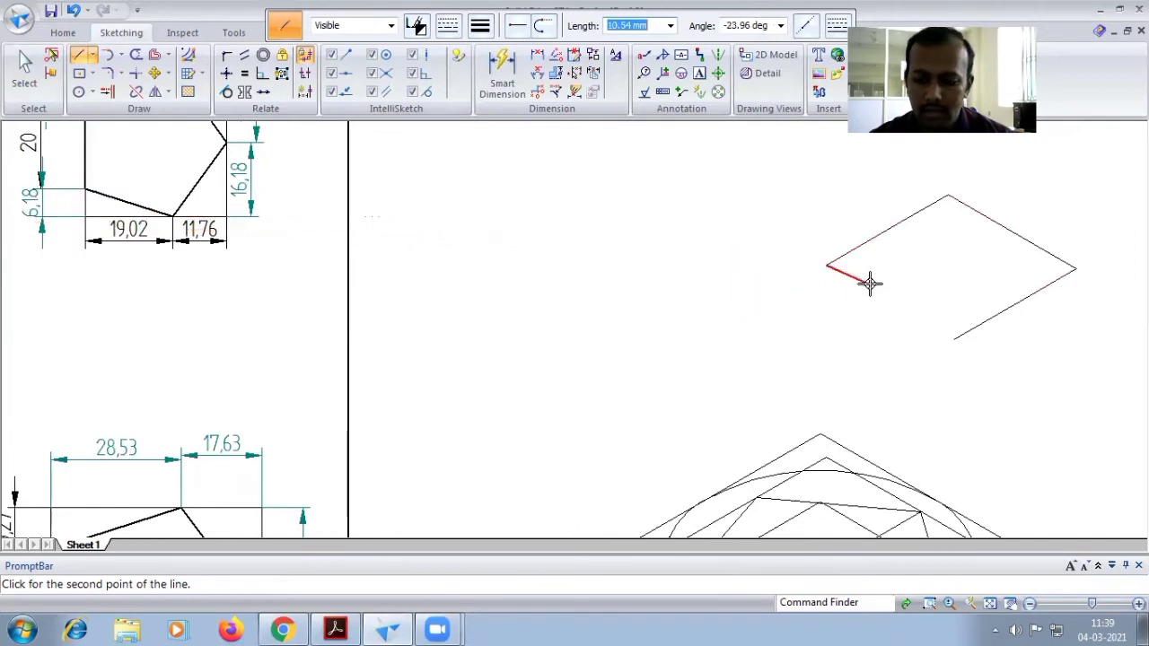
text(6.18)
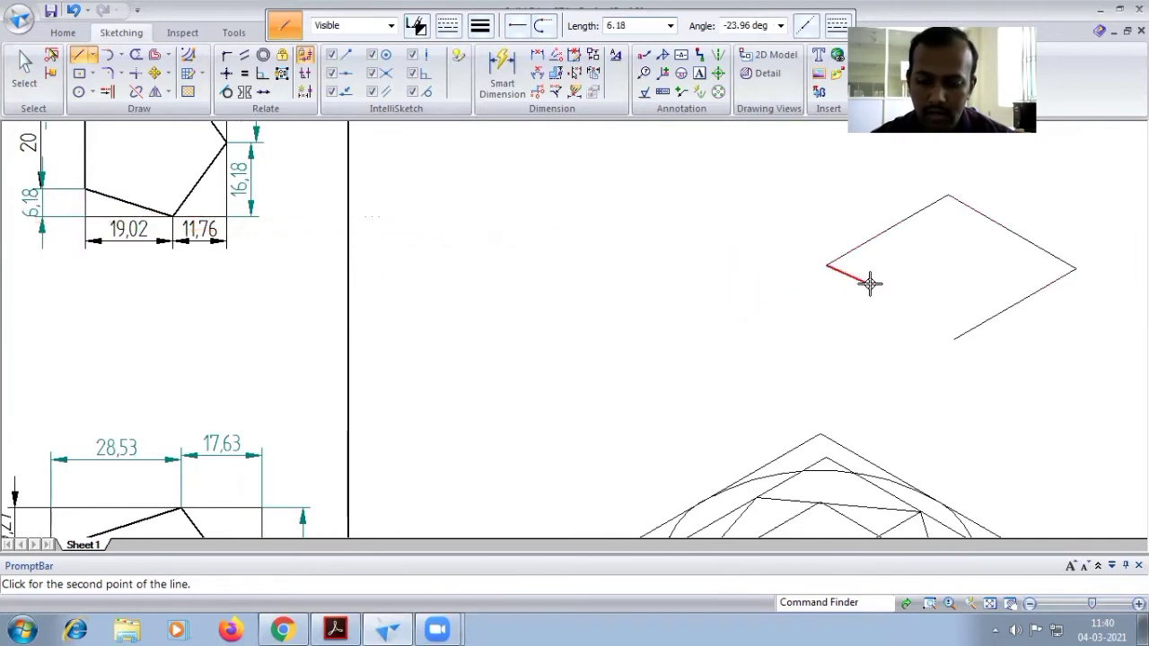
key(Tab)
text(-)
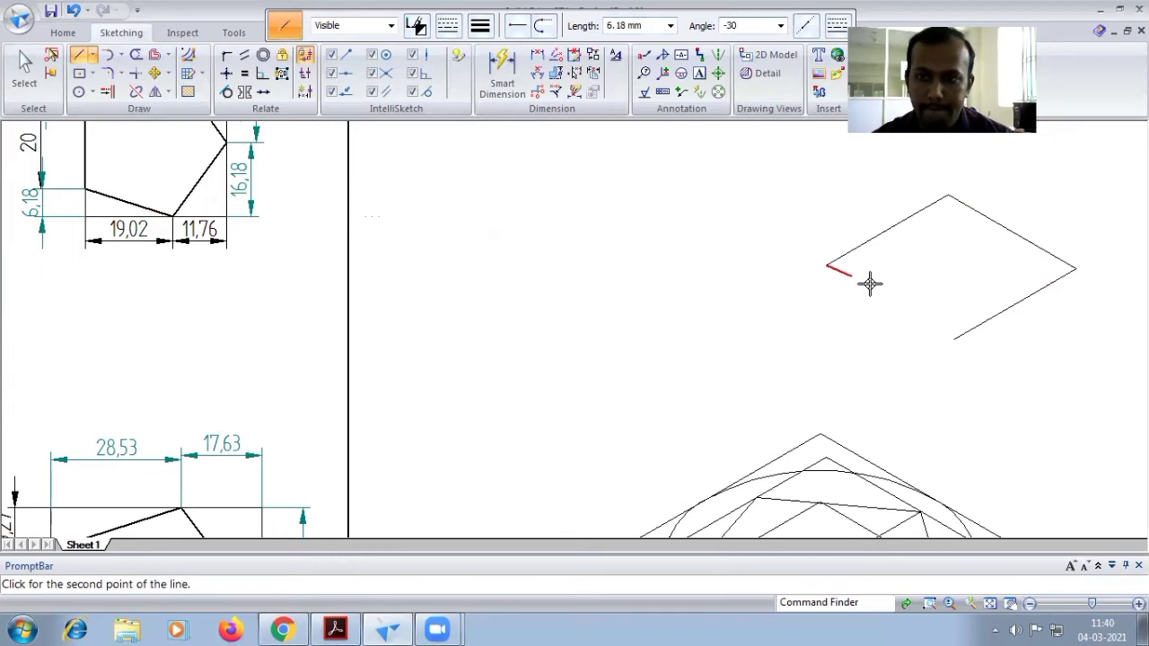
key(Return)
- Close the small isometric frame's lower-left side with consecutive 20 mm and 6.18 mm lines, both at -30°
text(20)
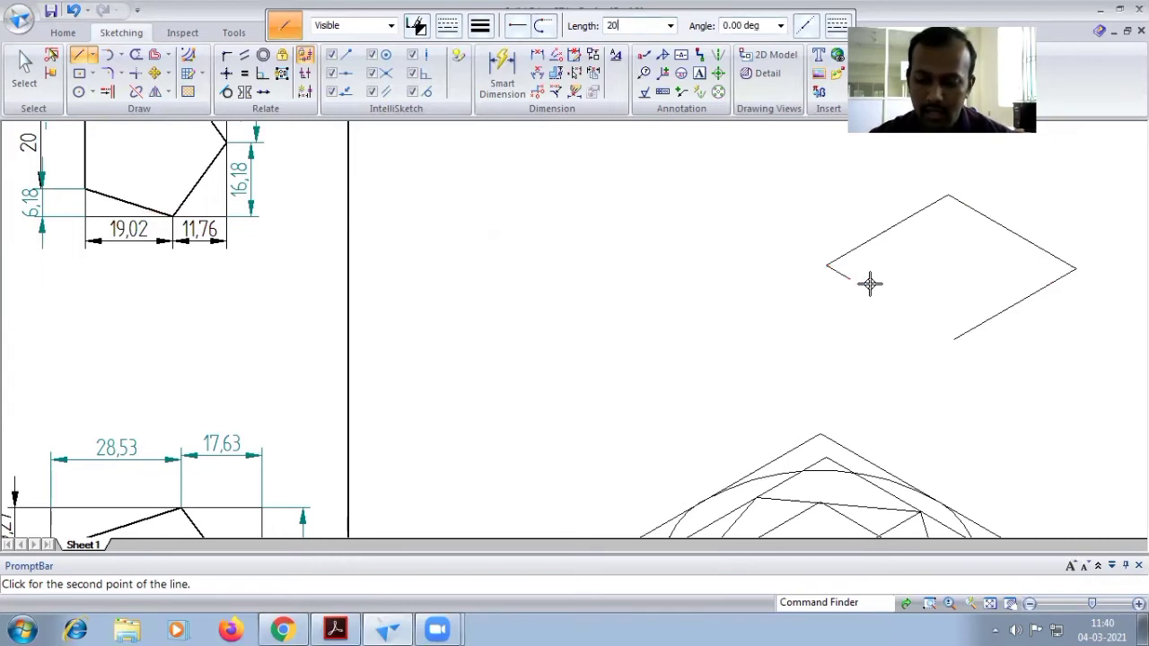
key(Tab)
text(-30)
key(Return)
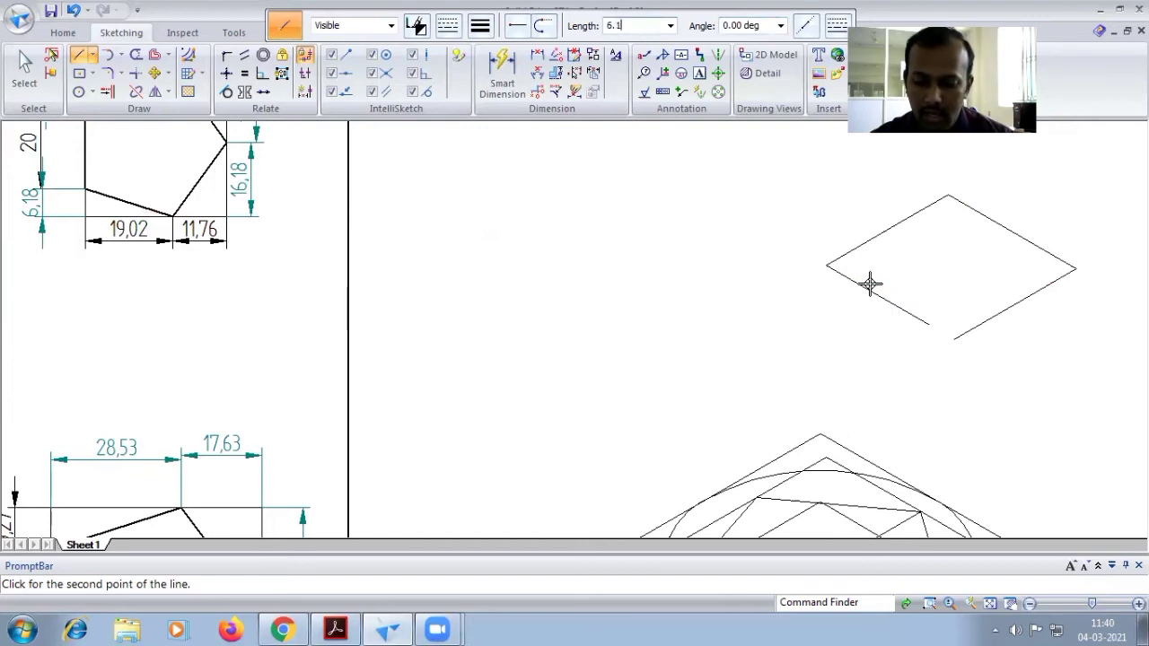
key(Tab)
text(-)
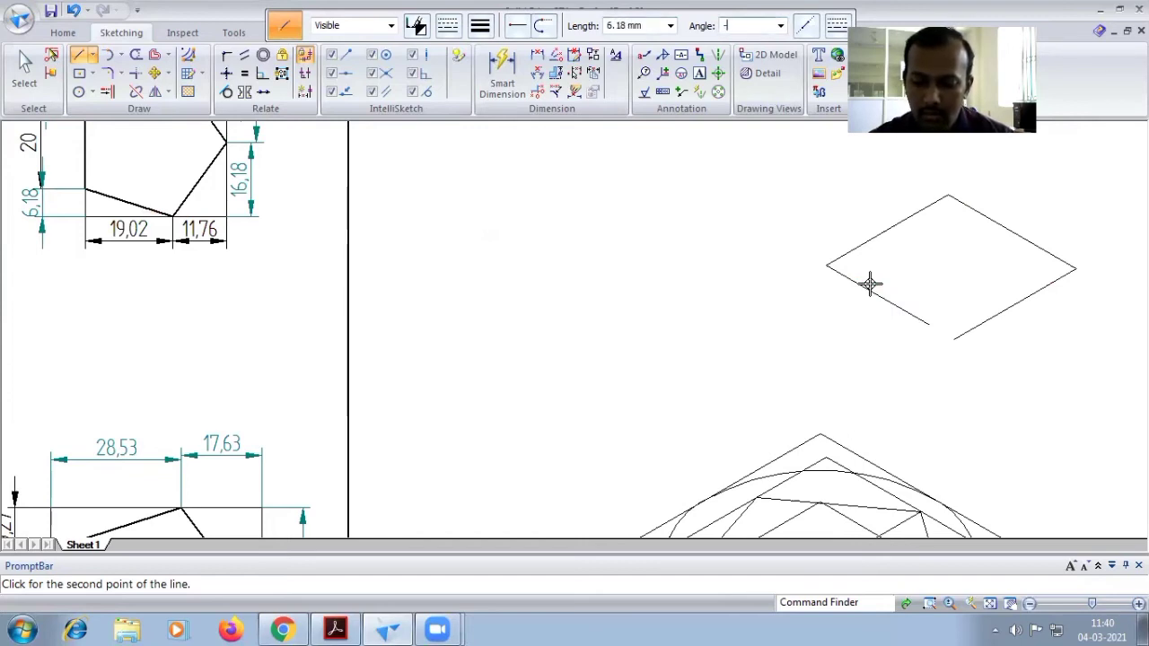
text(30)
key(Return)
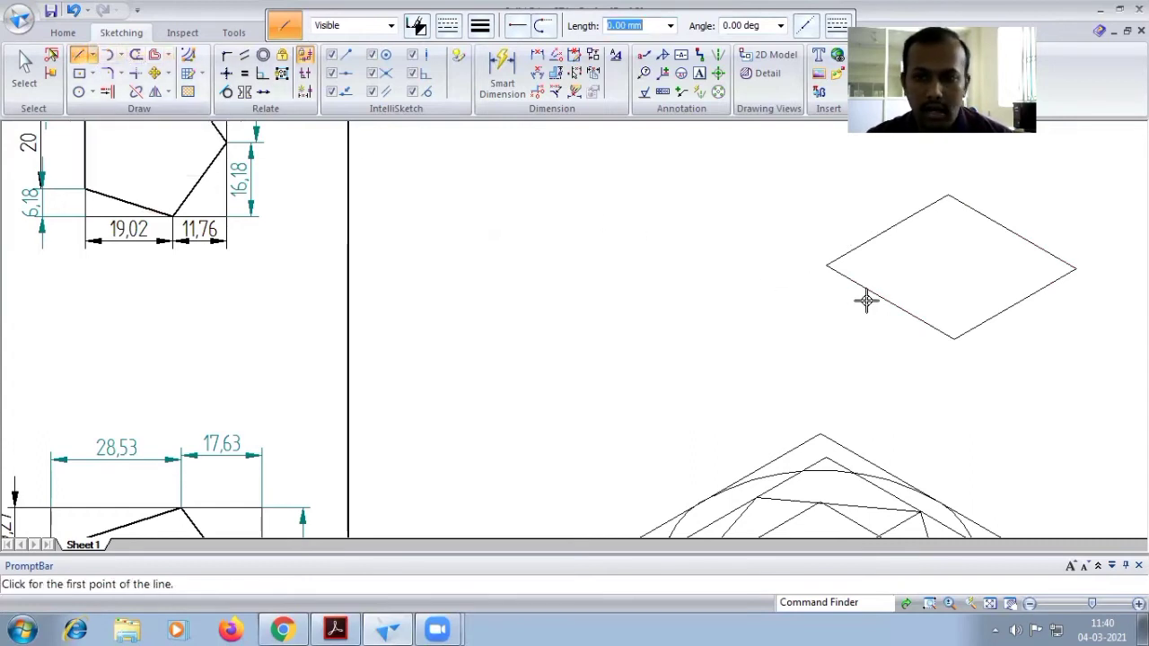
- Draw the small isometric pentagon by joining the division points on the frame's four sides with straight lines
click(929, 322)
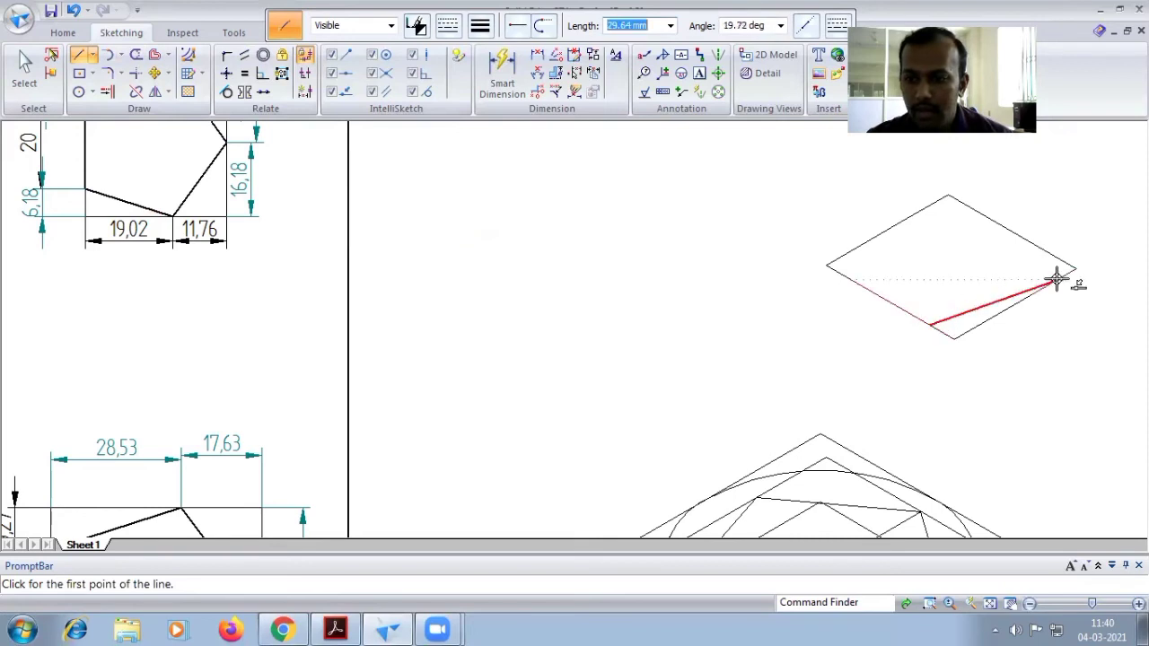
click(1029, 294)
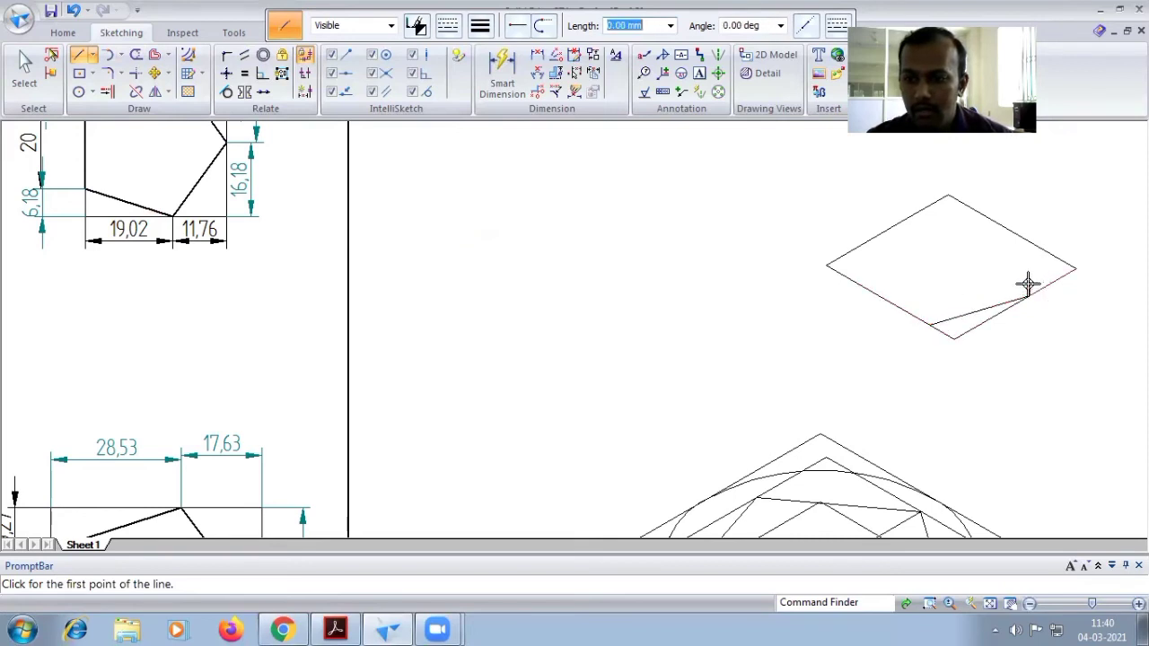
click(1010, 231)
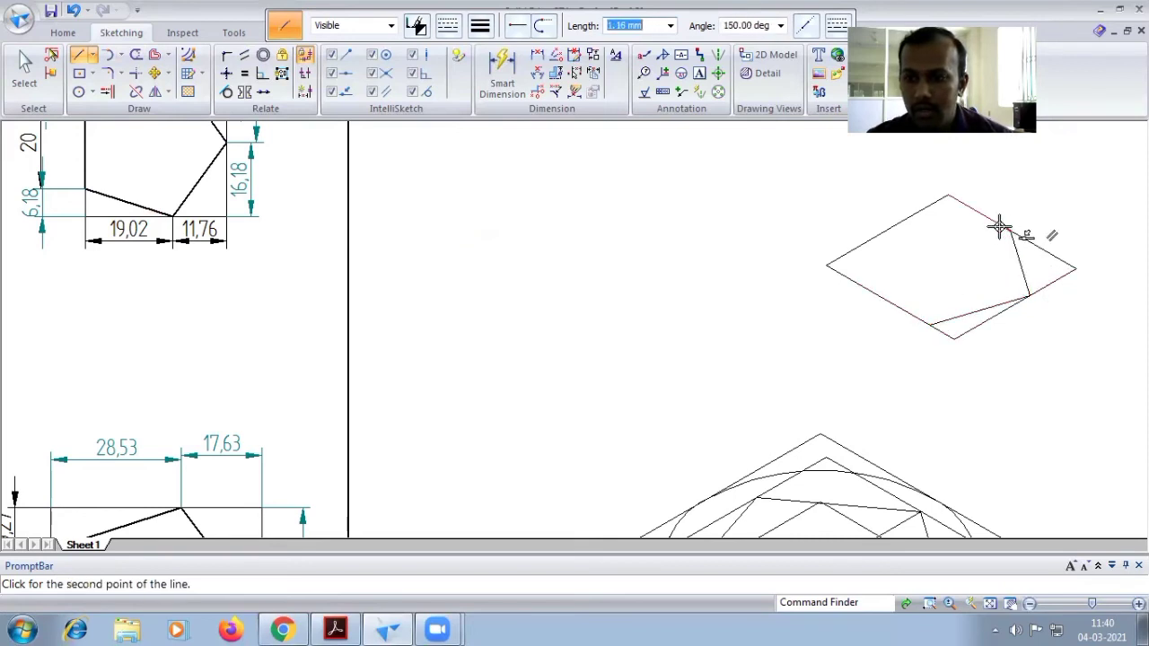
click(901, 221)
click(851, 276)
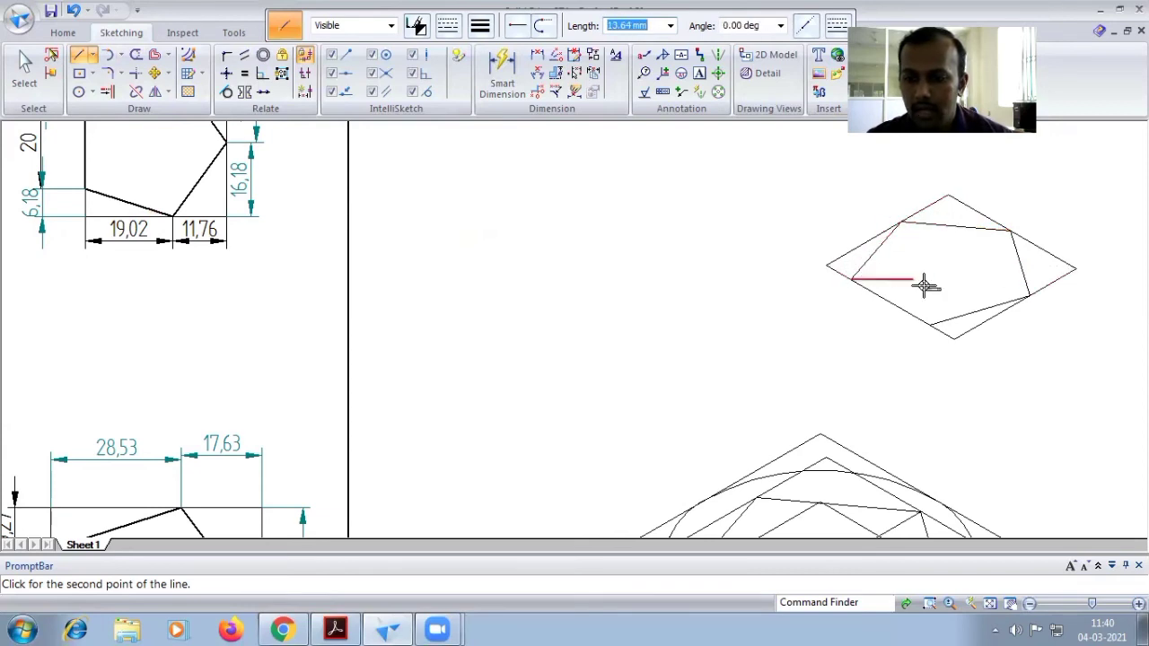
click(930, 323)
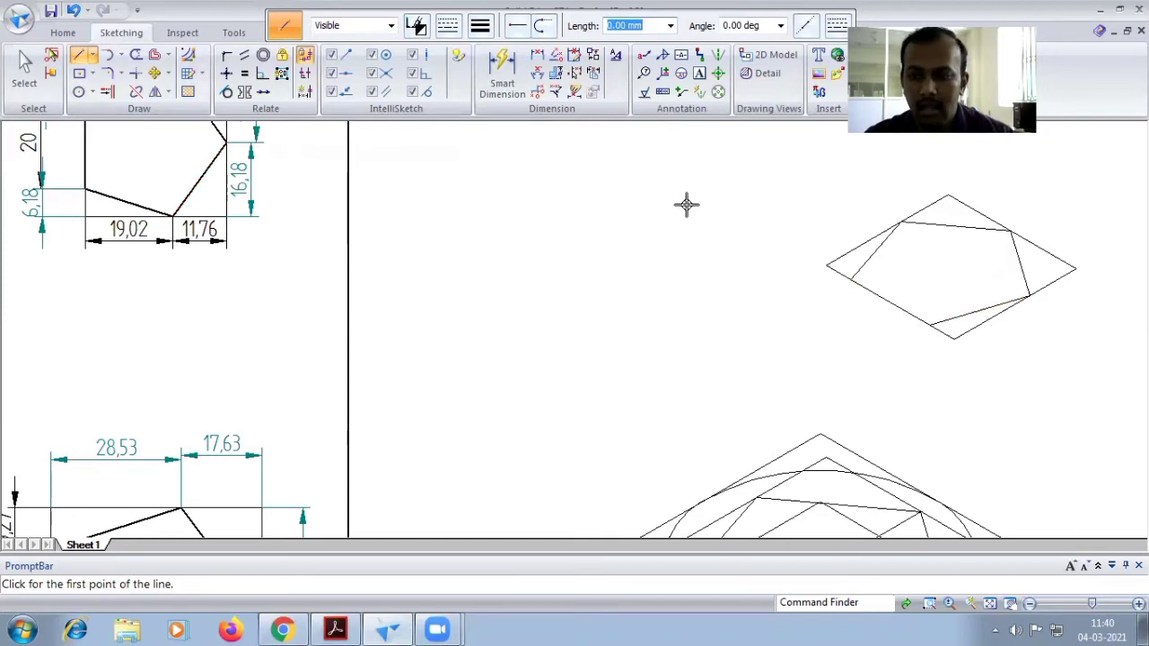
- Locate the small pentagon's centre with two lines from its right and upper-right vertices to the midpoints of the opposite sides
click(1027, 296)
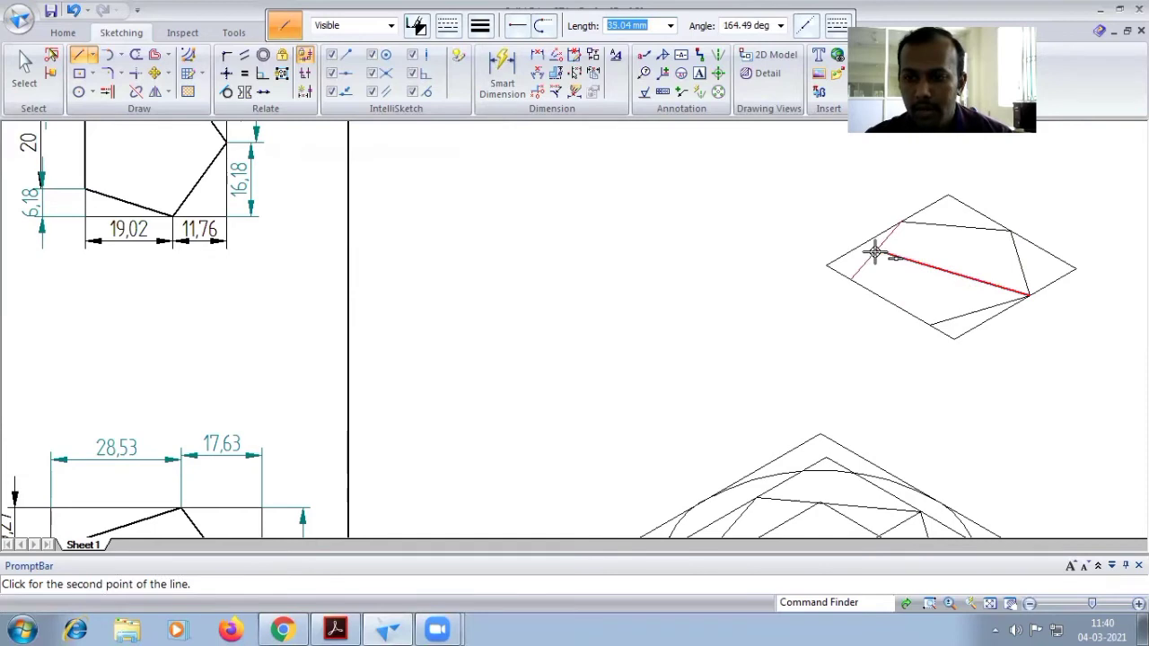
click(875, 253)
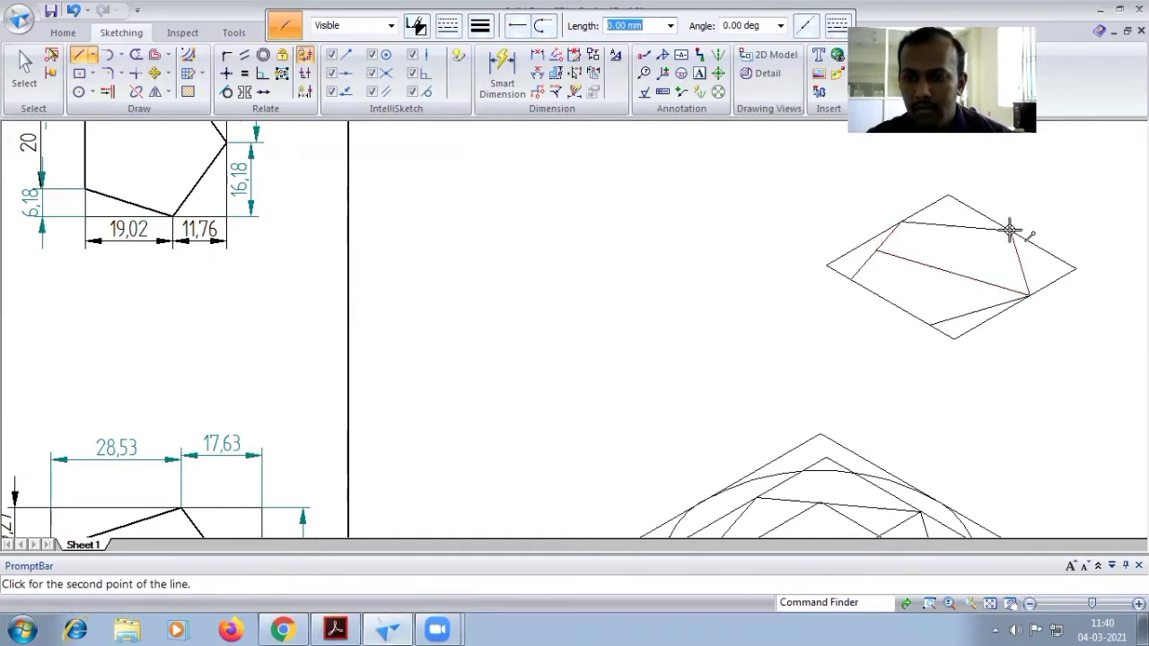
click(889, 299)
right_click(1050, 490)
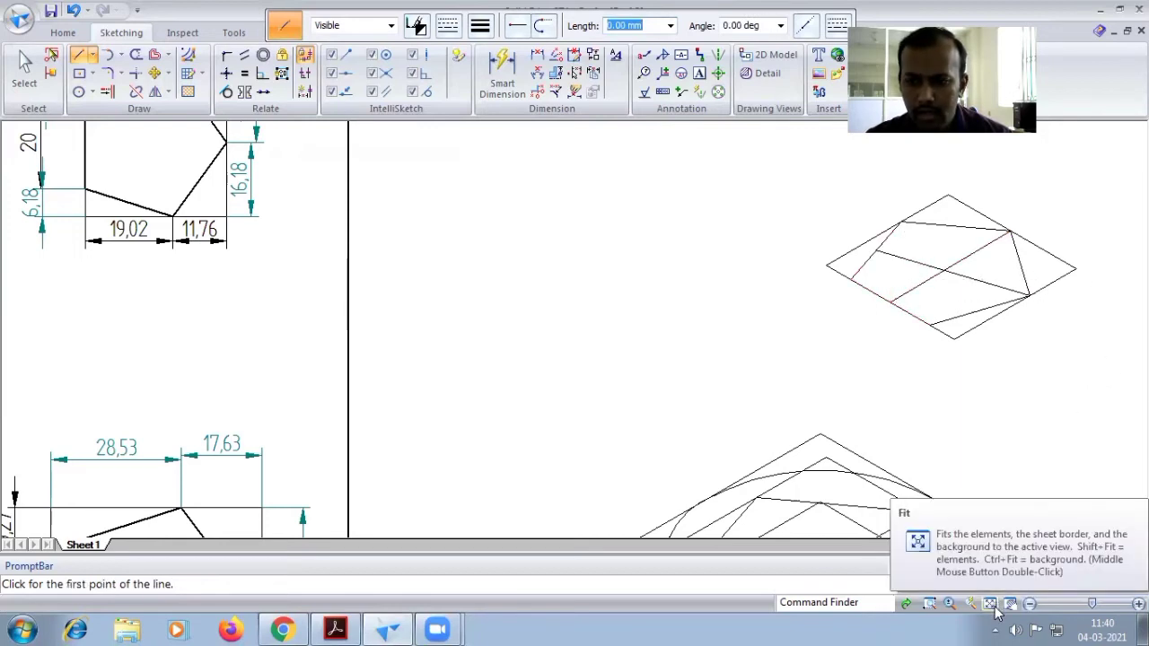
click(25, 67)
drag(795, 179, 1098, 345)
click(154, 73)
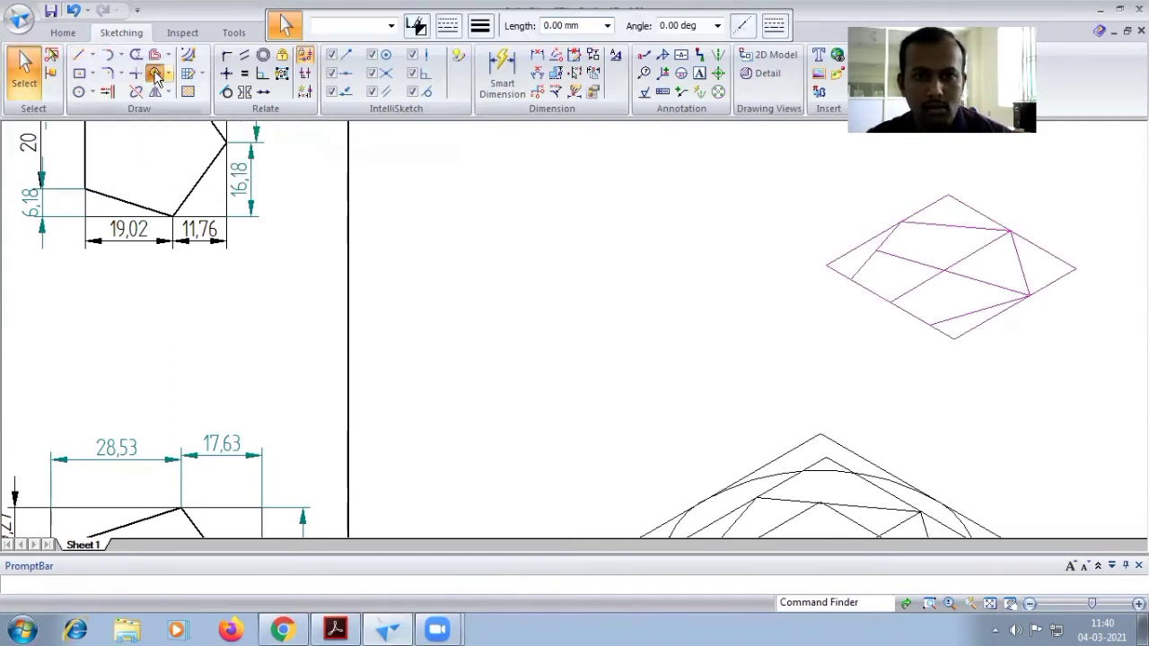
click(941, 268)
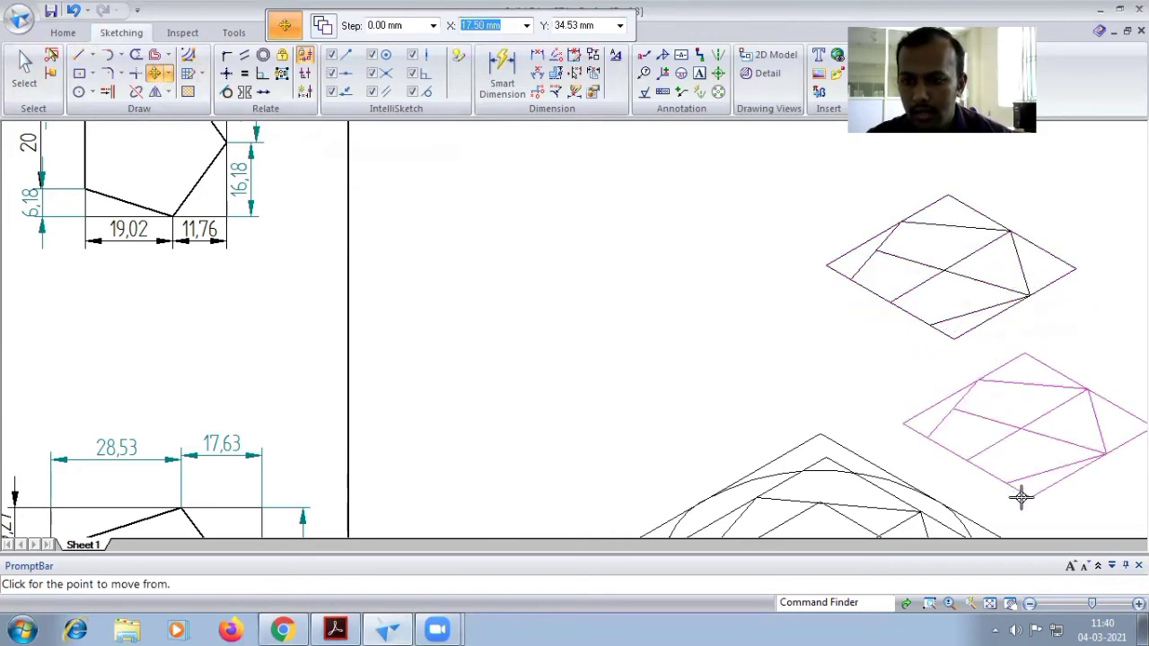
click(989, 603)
scroll(655, 386, up, 3)
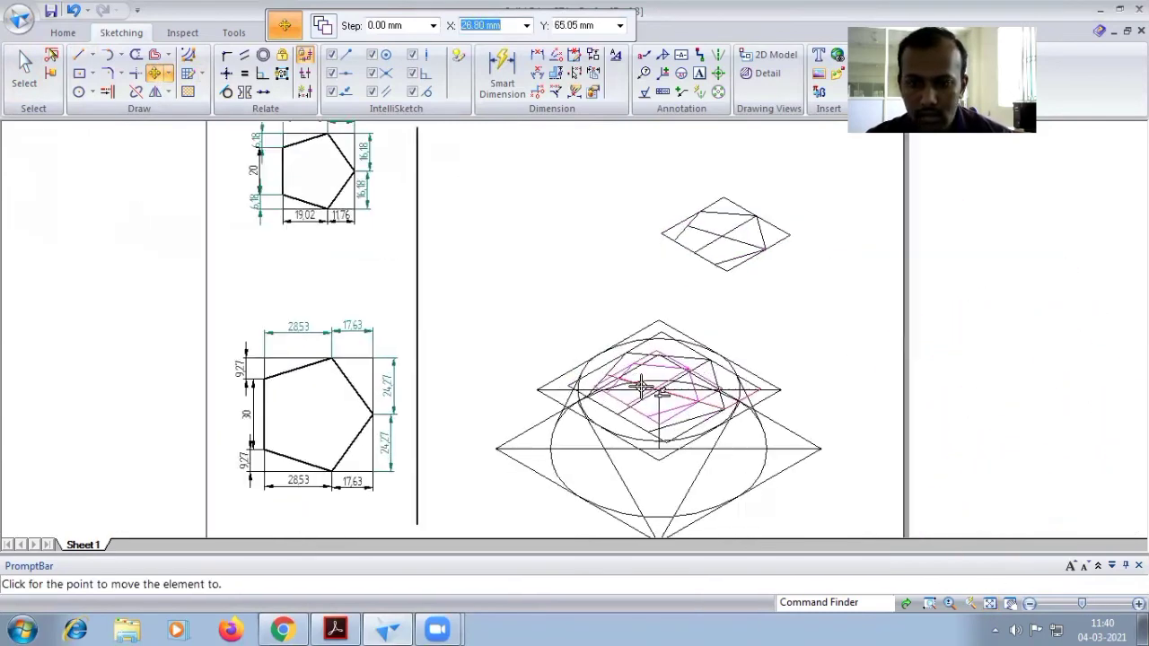
scroll(721, 453, up, 5)
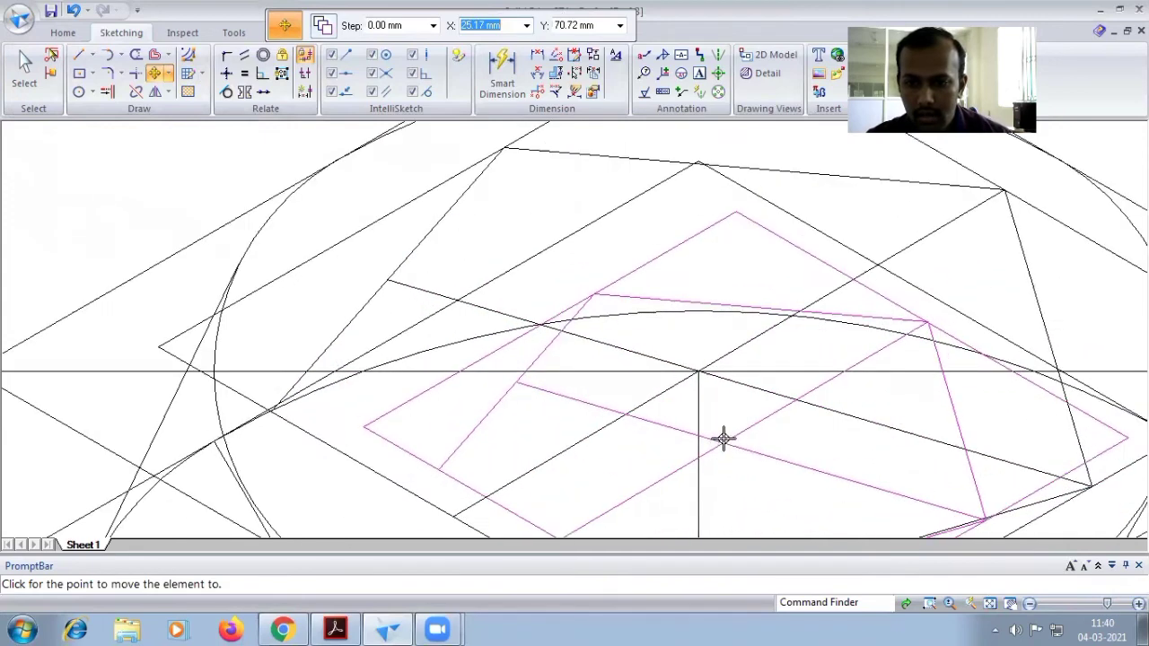
click(990, 602)
key(Escape)
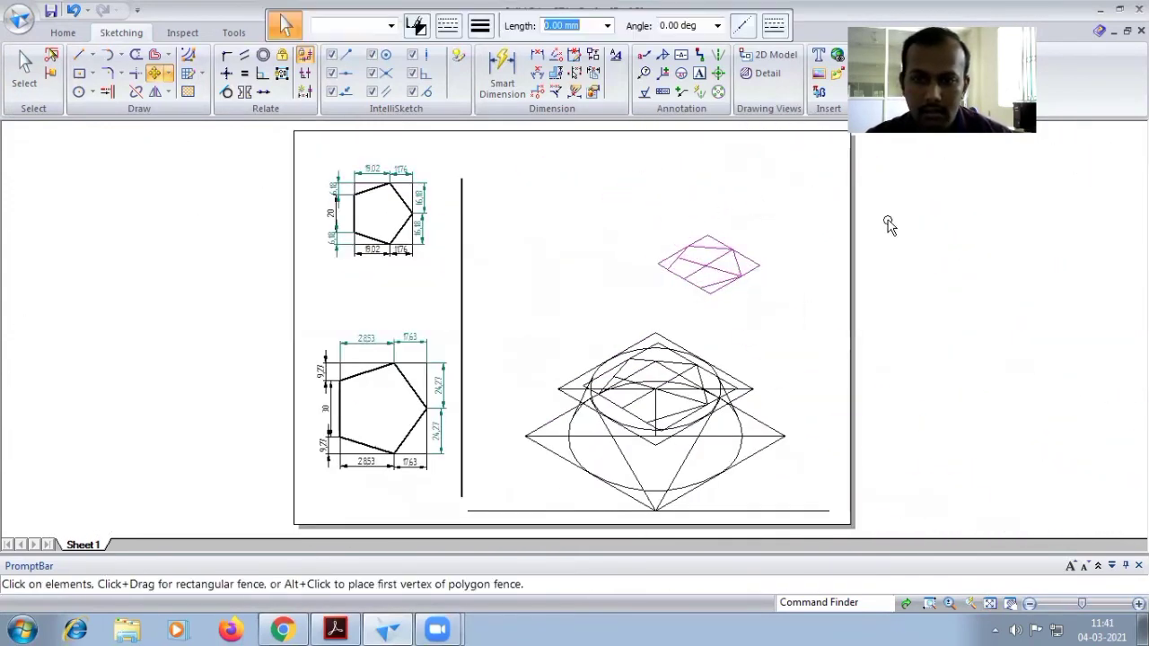
- Check the upper frustum's height in the problem PDF and draw a 40 mm vertical line up from the cone frustum's top-face centre
click(335, 628)
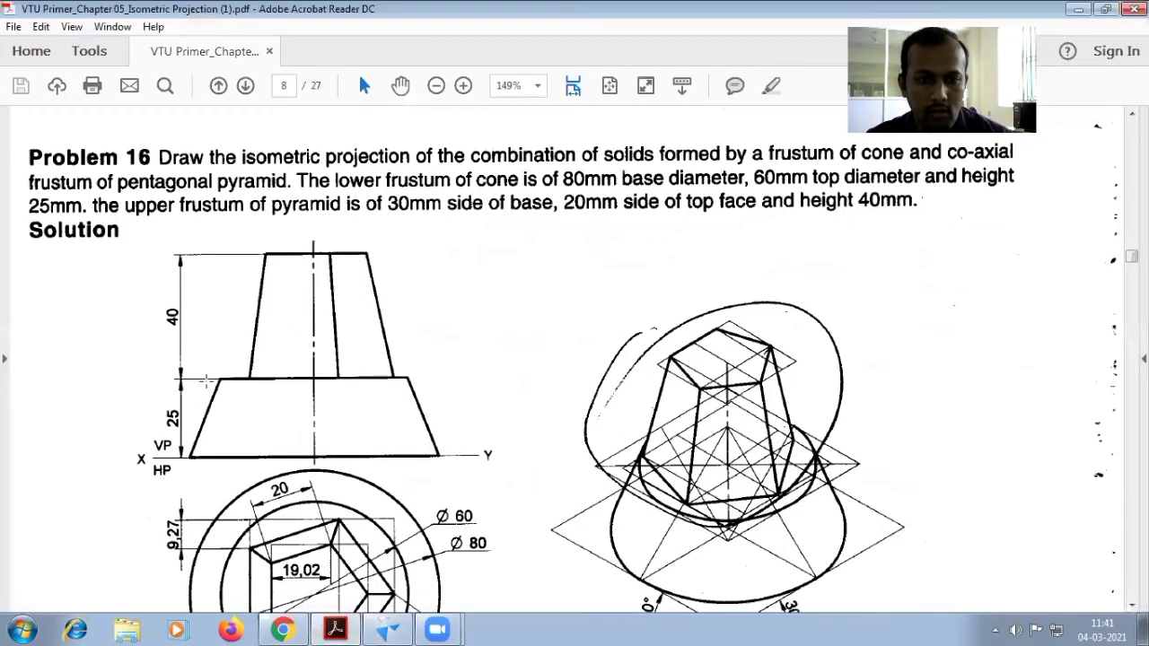
click(387, 628)
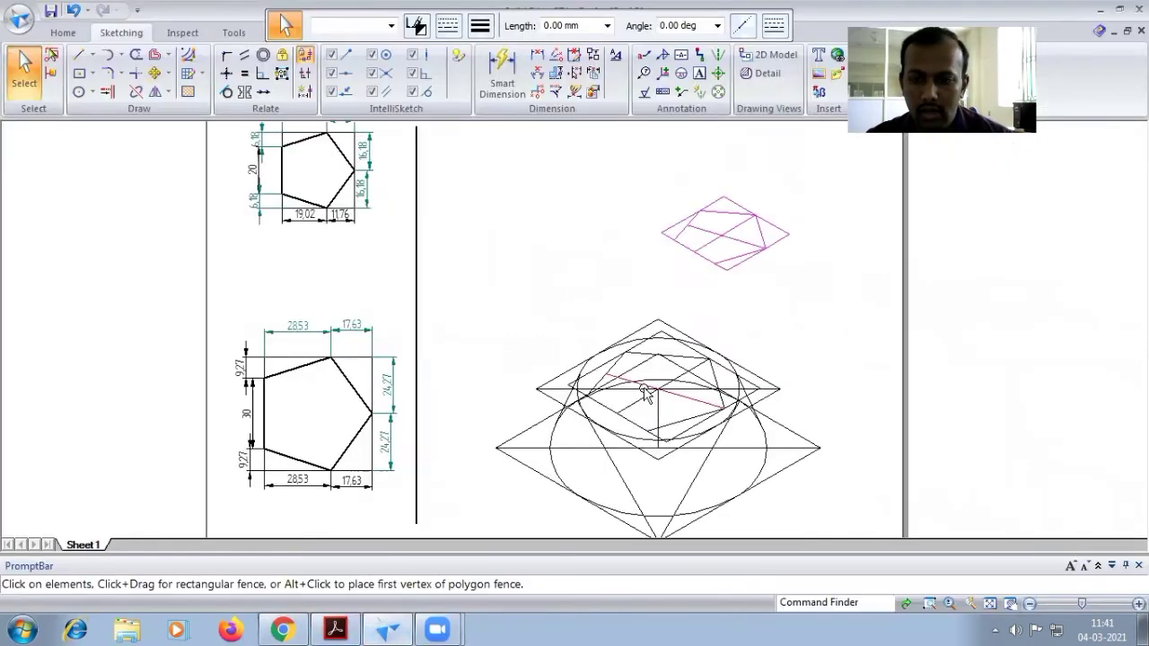
scroll(644, 395, up, 3)
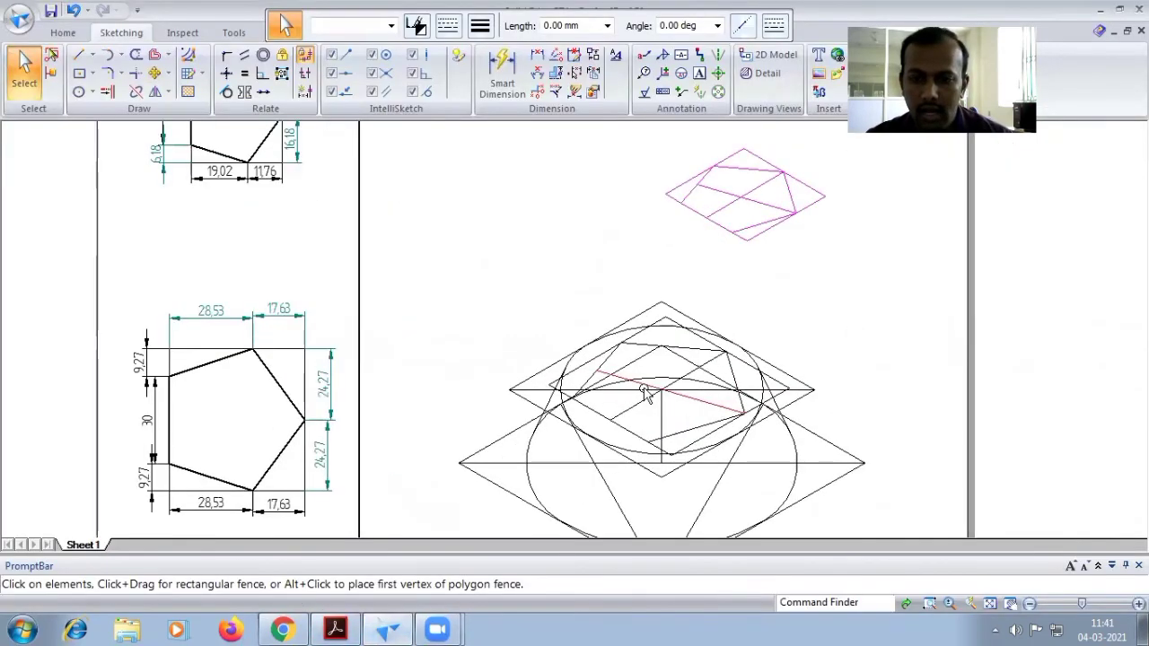
click(79, 58)
click(670, 390)
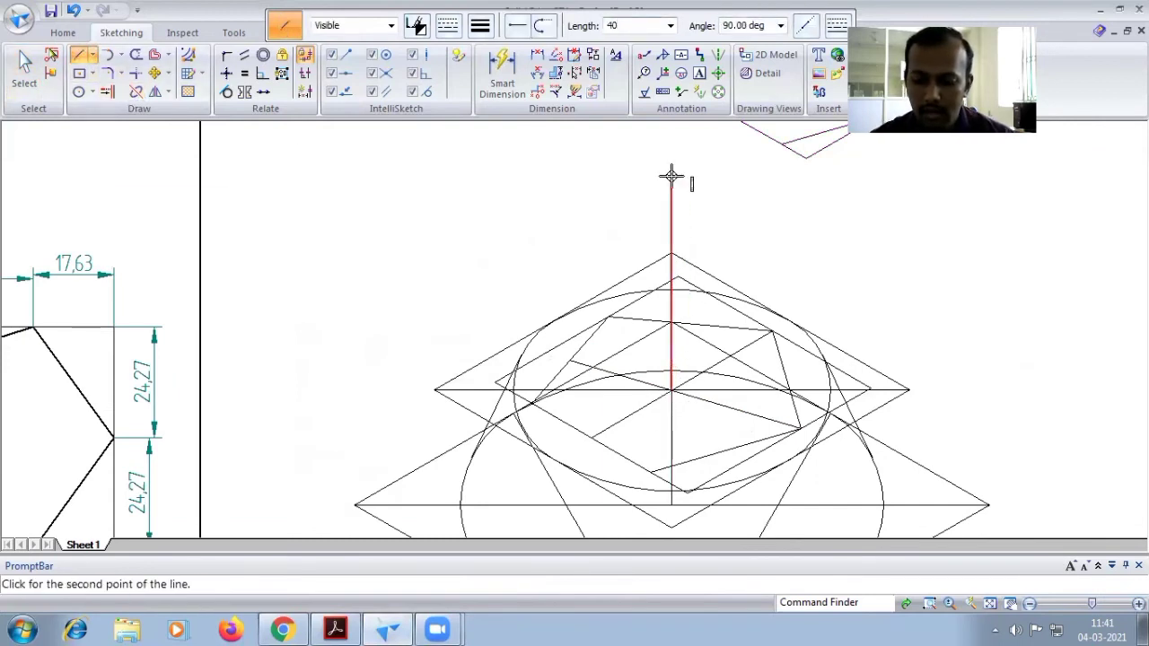
text(40)
key(Return)
click(672, 180)
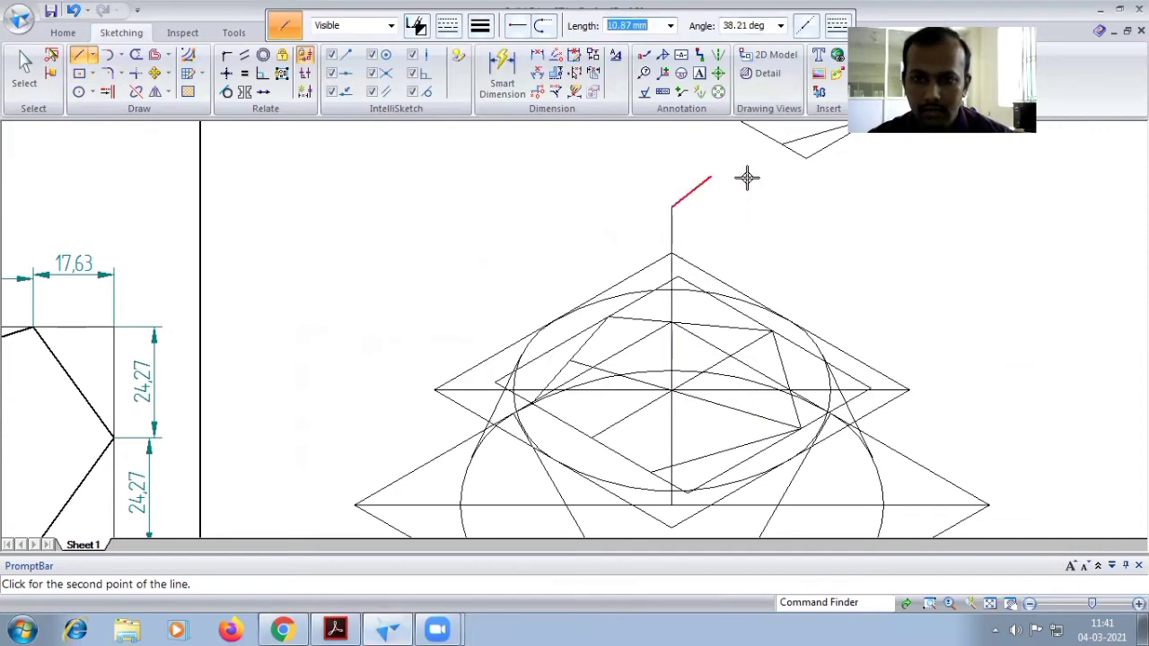
key(Escape)
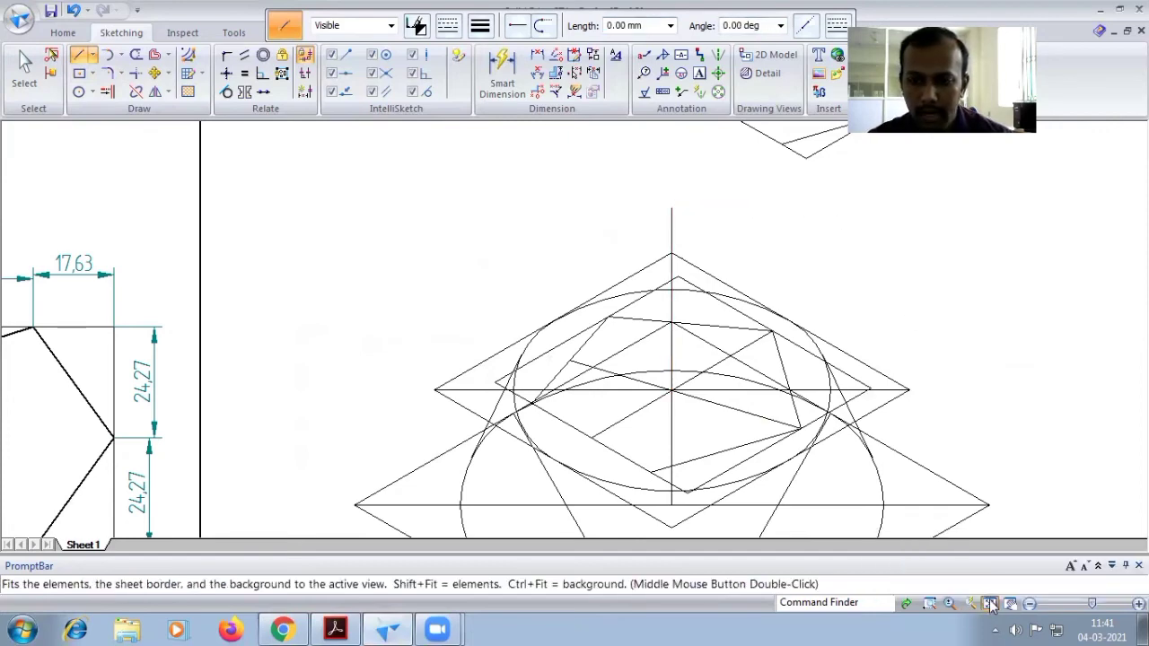
- Move the small pentagon with its frame from its centre point to the upper end of the 40 mm vertical line
click(970, 603)
click(25, 82)
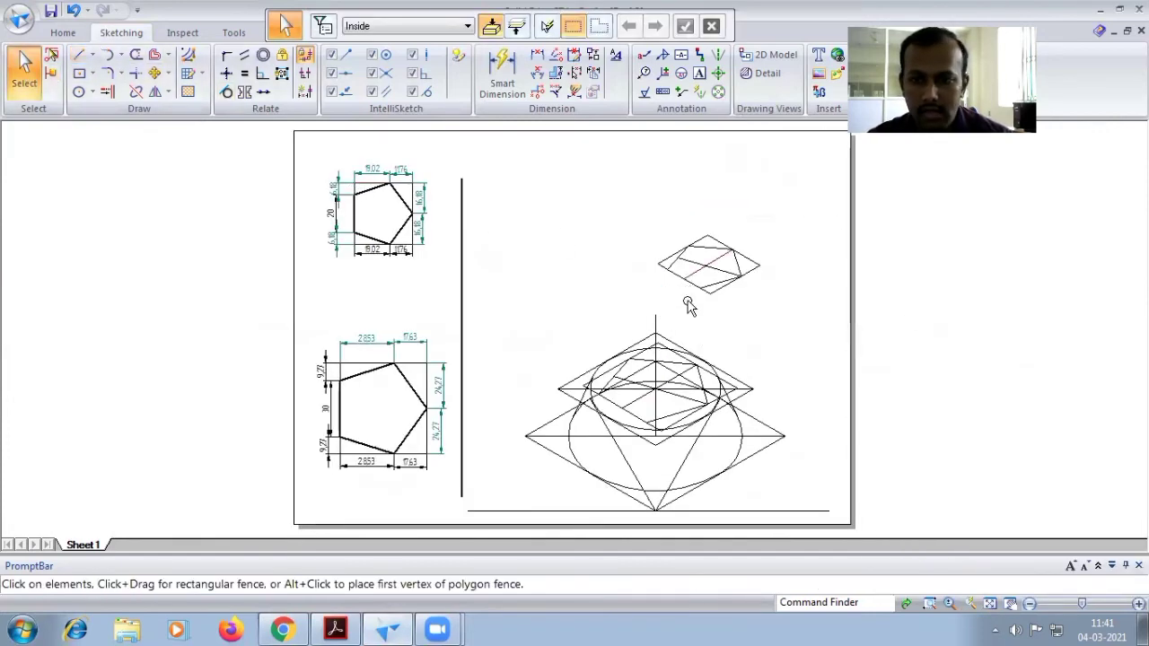
scroll(688, 307, up, 2)
click(751, 269)
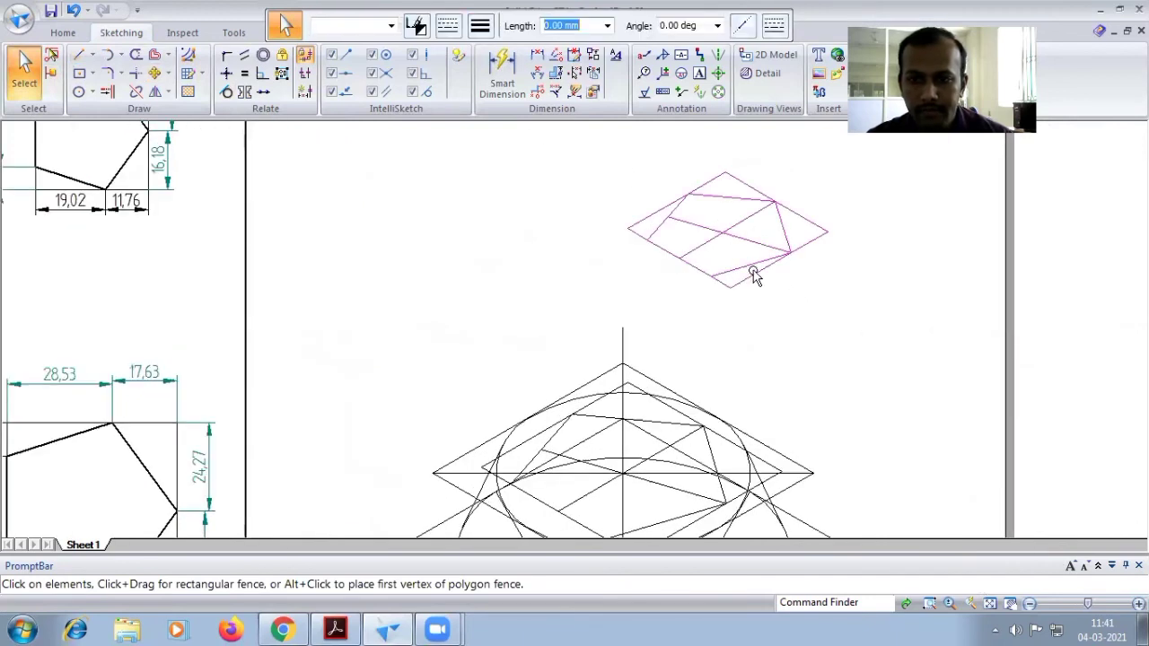
click(154, 73)
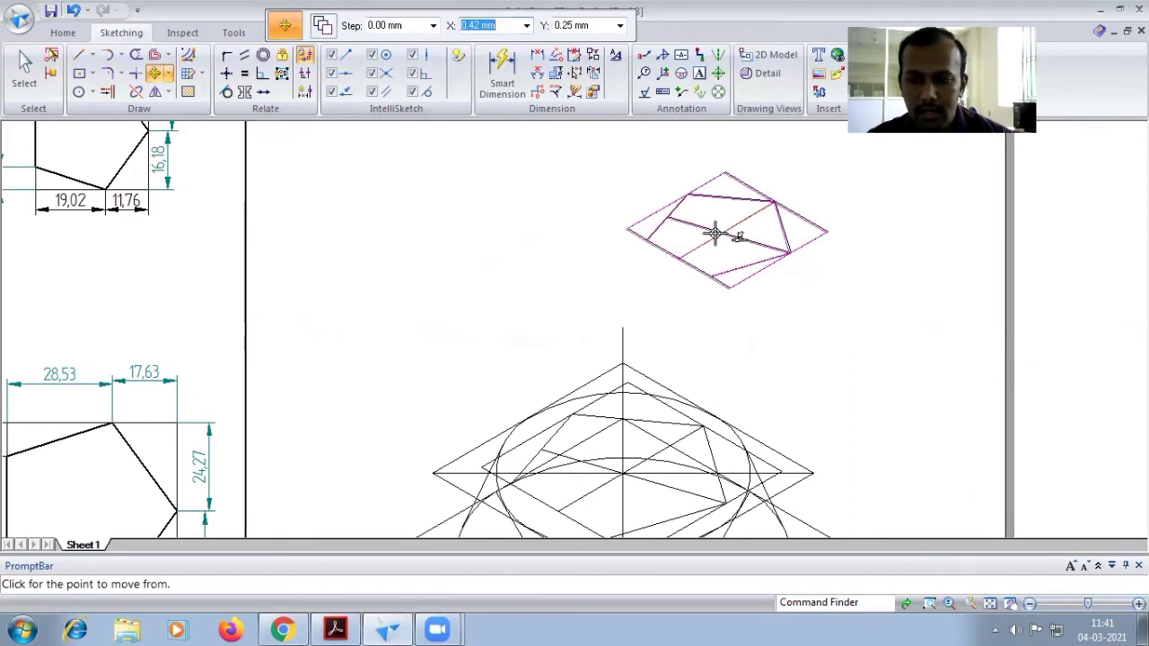
click(718, 231)
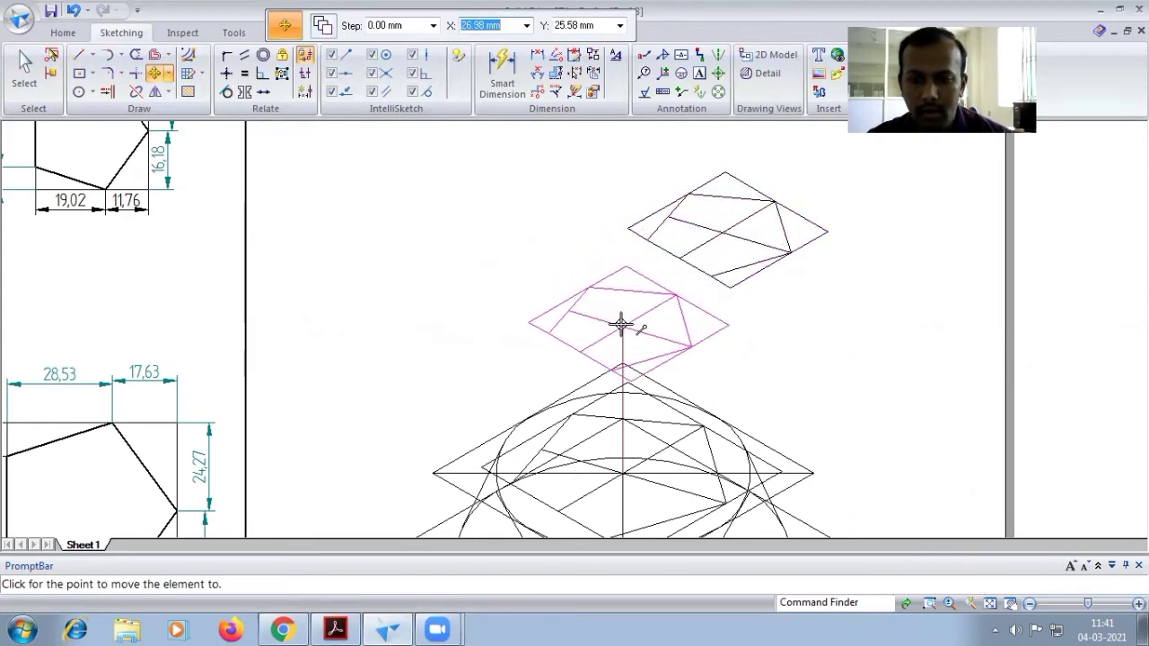
click(621, 325)
key(Escape)
- Apply a thicker line width to the cone frustum's base and top-face arcs, its side lines and both isometric pentagons
click(990, 603)
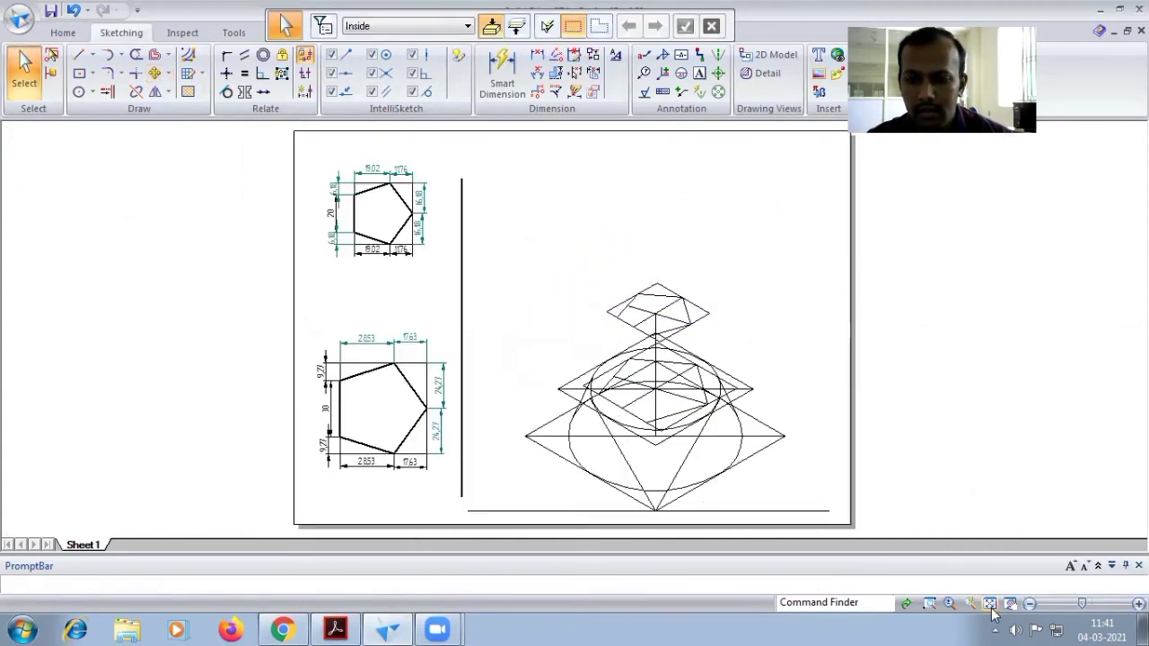
scroll(713, 432, up, 3)
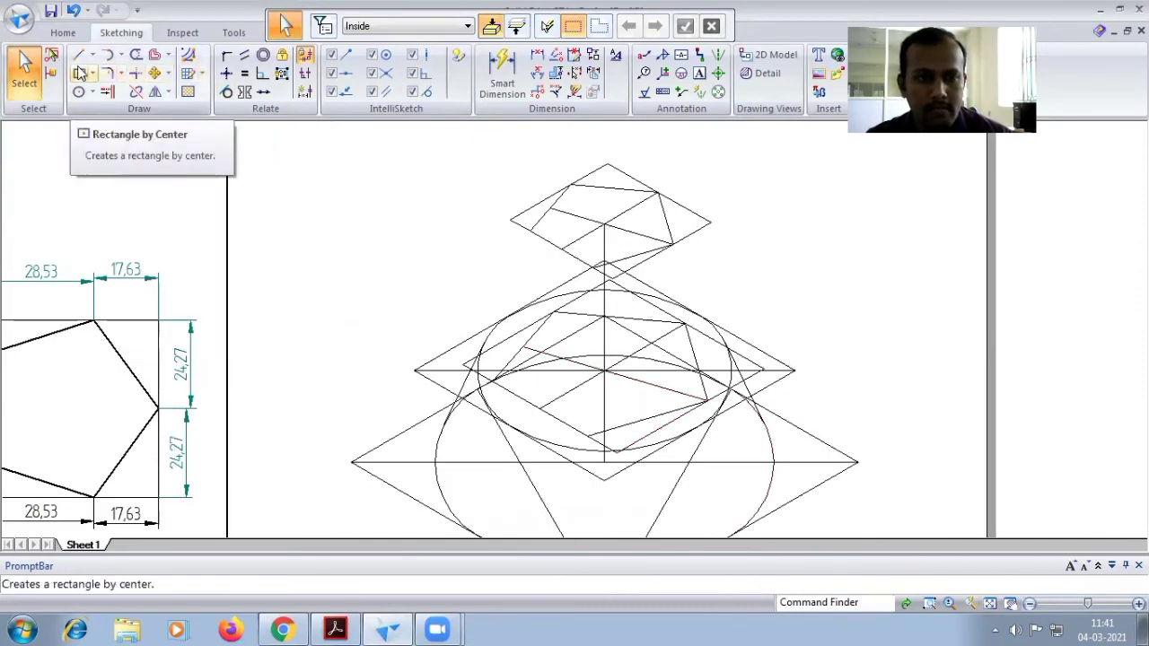
click(32, 84)
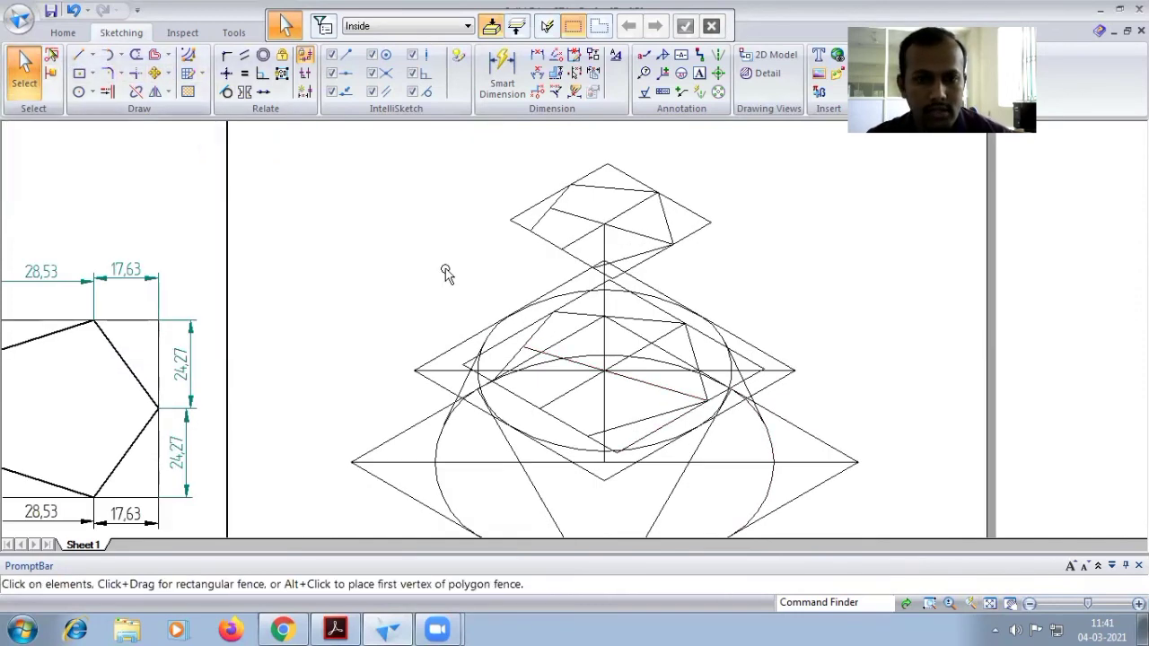
click(435, 490)
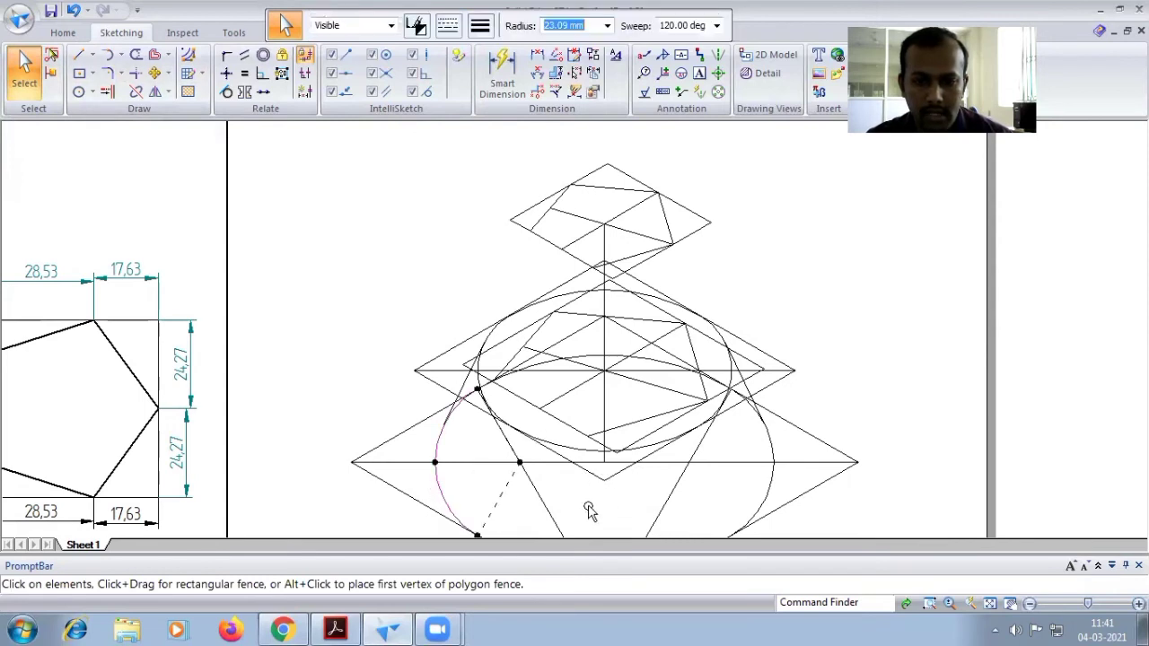
ctrl+click(765, 503)
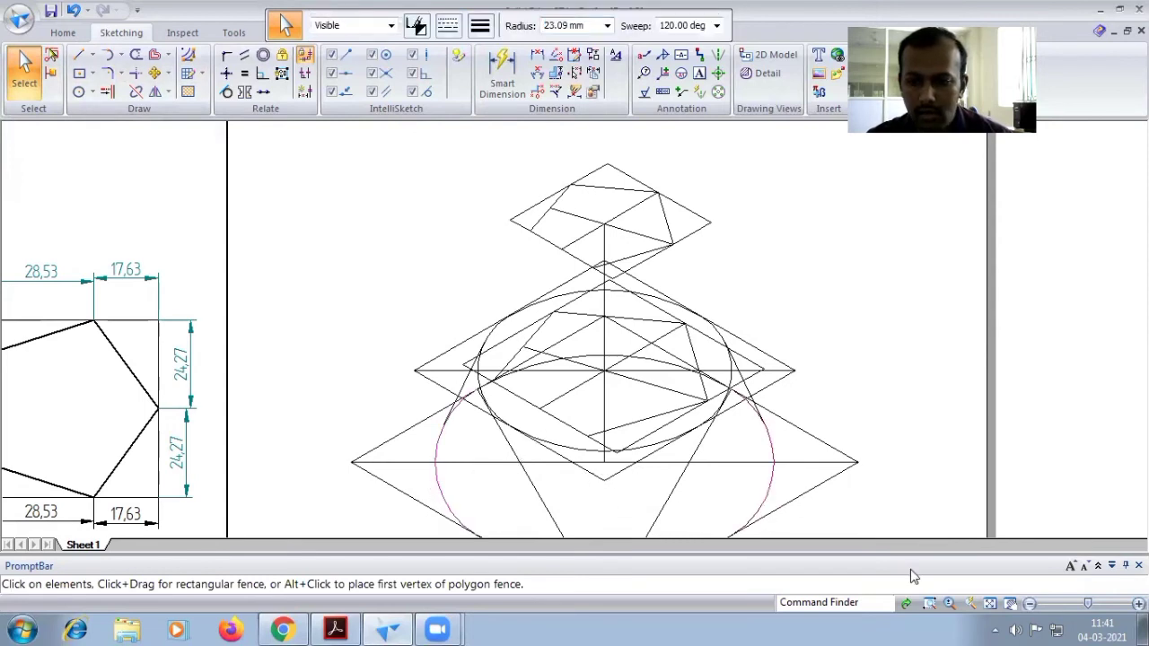
click(989, 604)
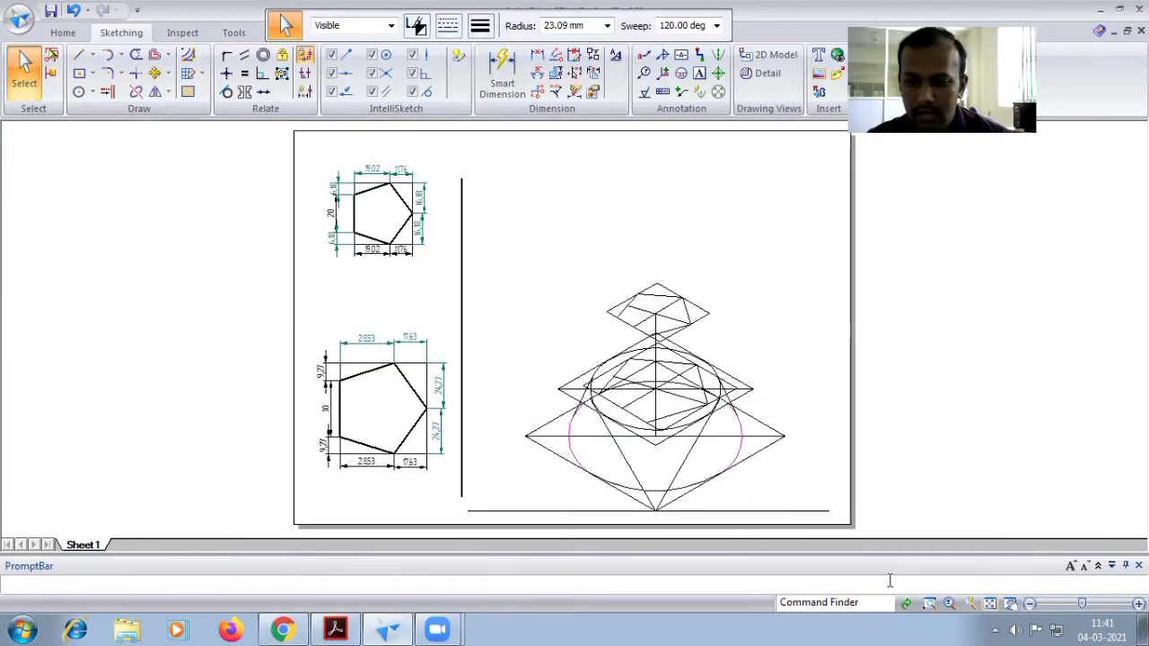
ctrl+click(651, 491)
scroll(700, 451, up, 2)
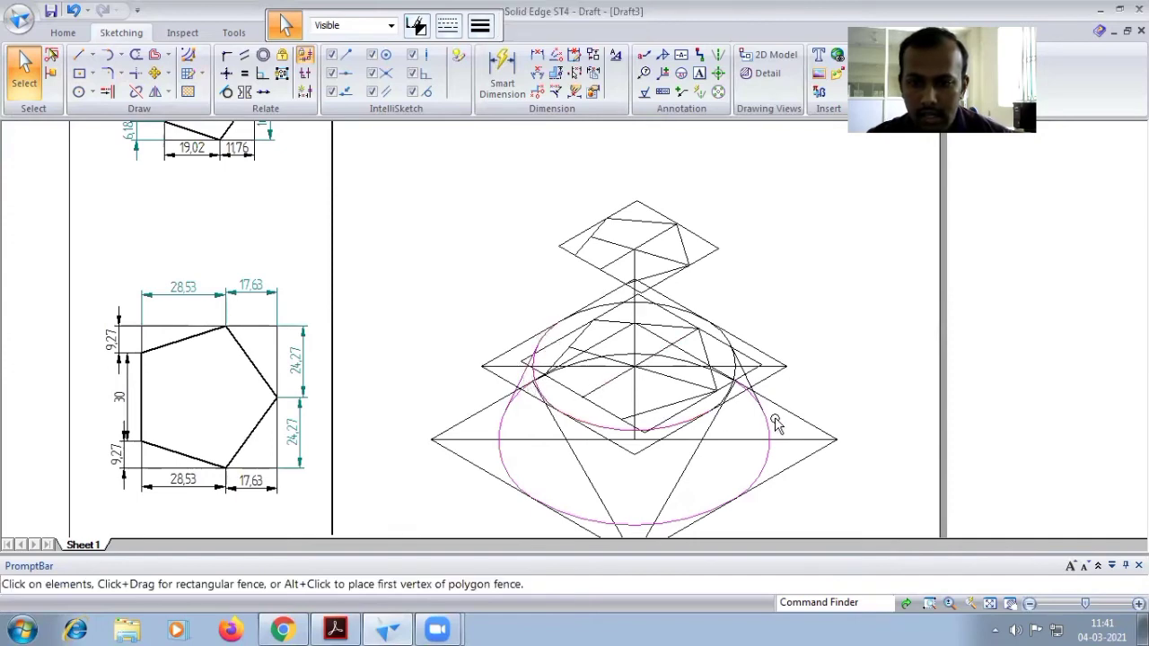
scroll(752, 387, up, 3)
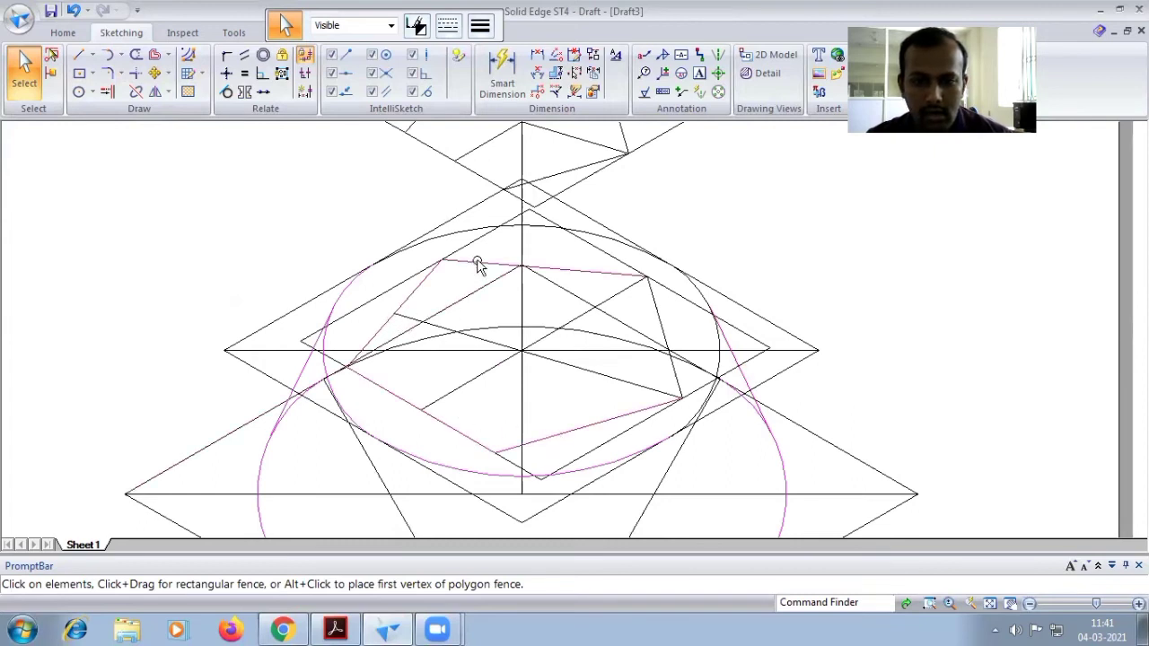
click(990, 603)
scroll(656, 323, up, 3)
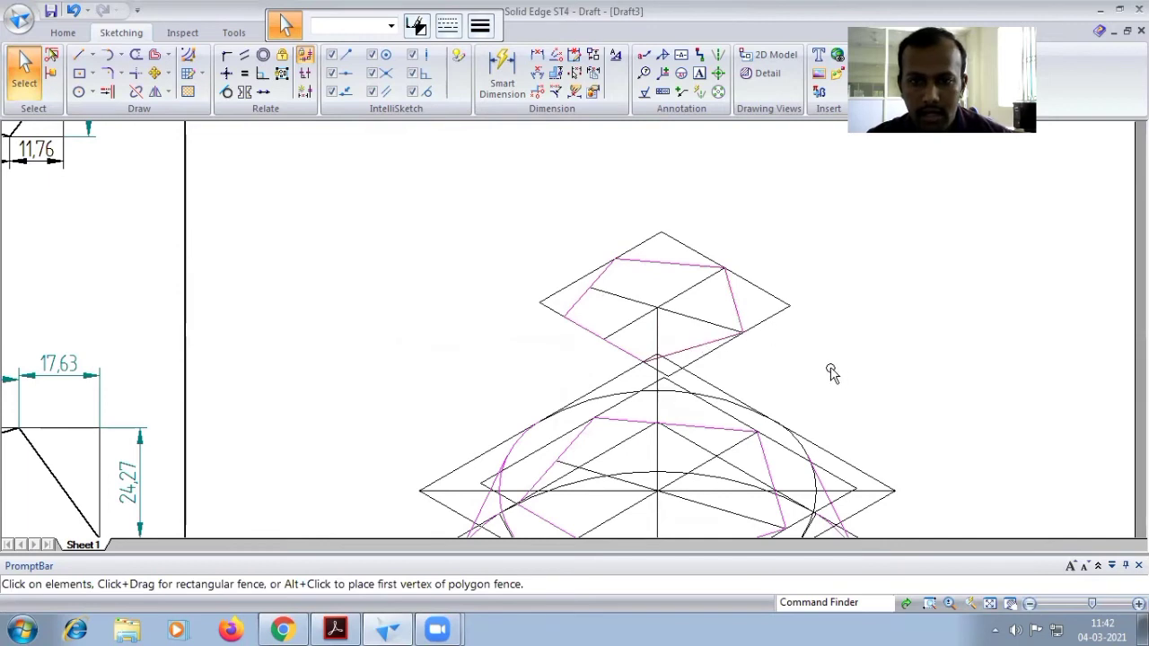
click(479, 25)
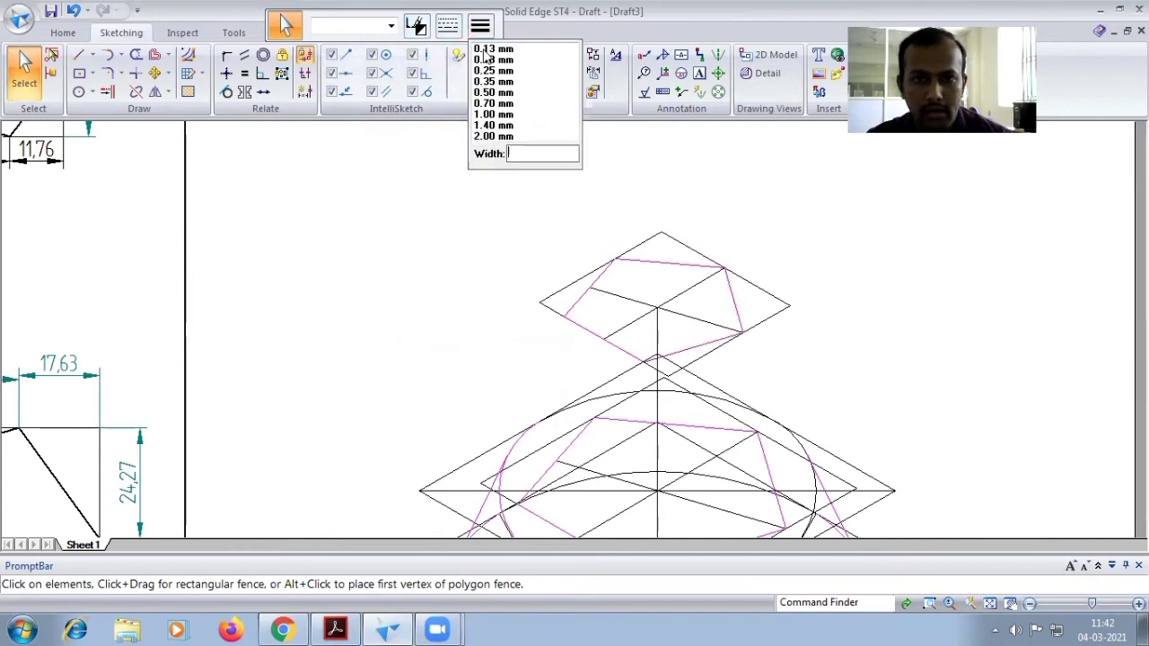
click(485, 59)
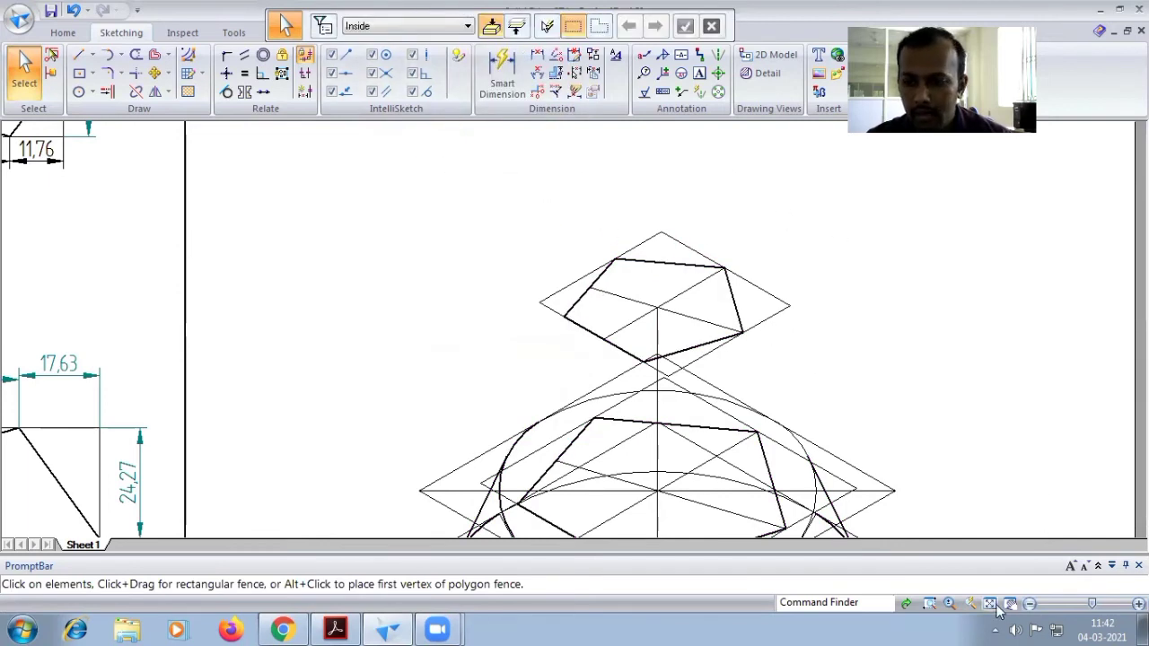
- Draw a 0.50 mm wide slant edge from the small pentagon's left corner to the large pentagon's left corner
click(993, 605)
scroll(706, 422, up, 2)
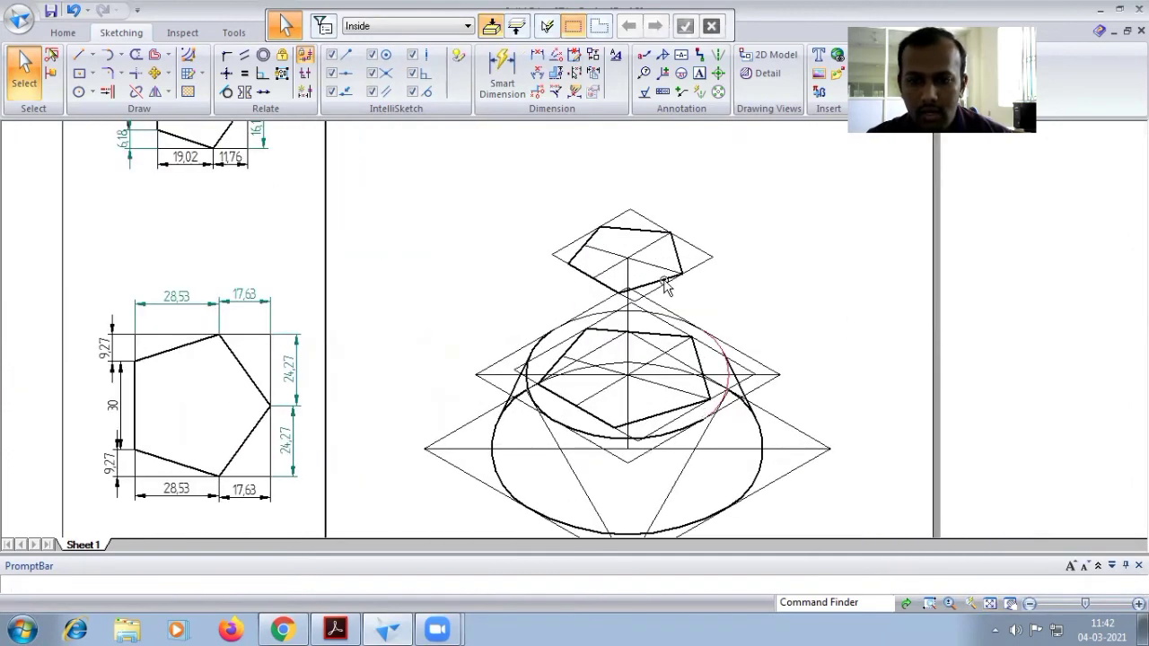
scroll(665, 286, up, 1)
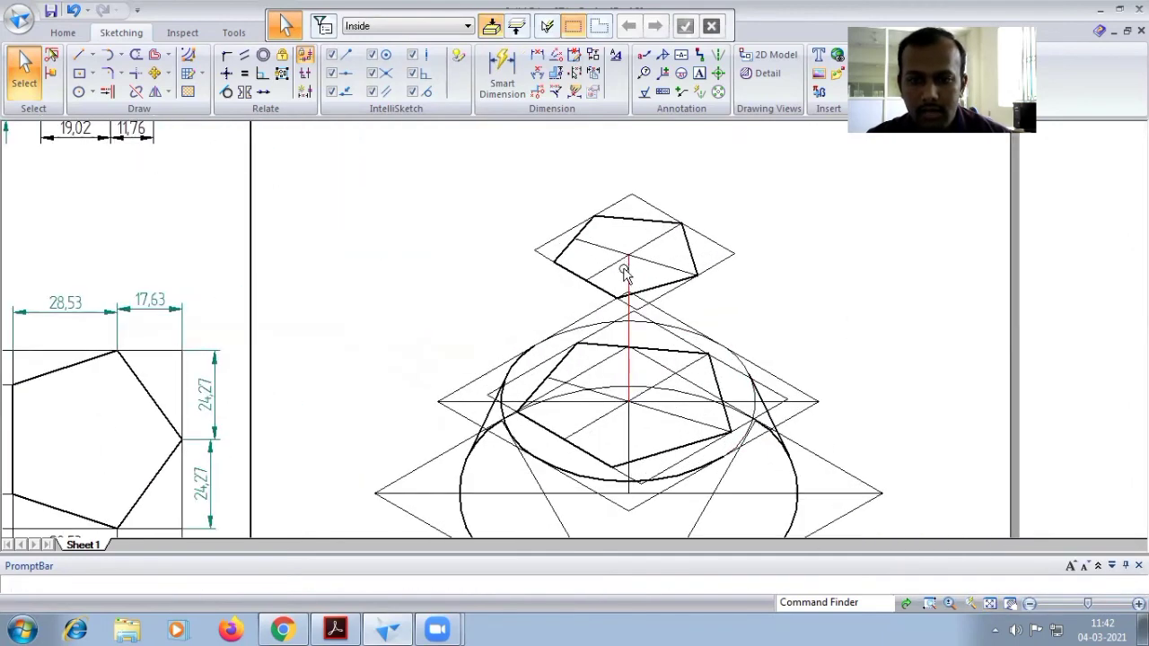
click(78, 58)
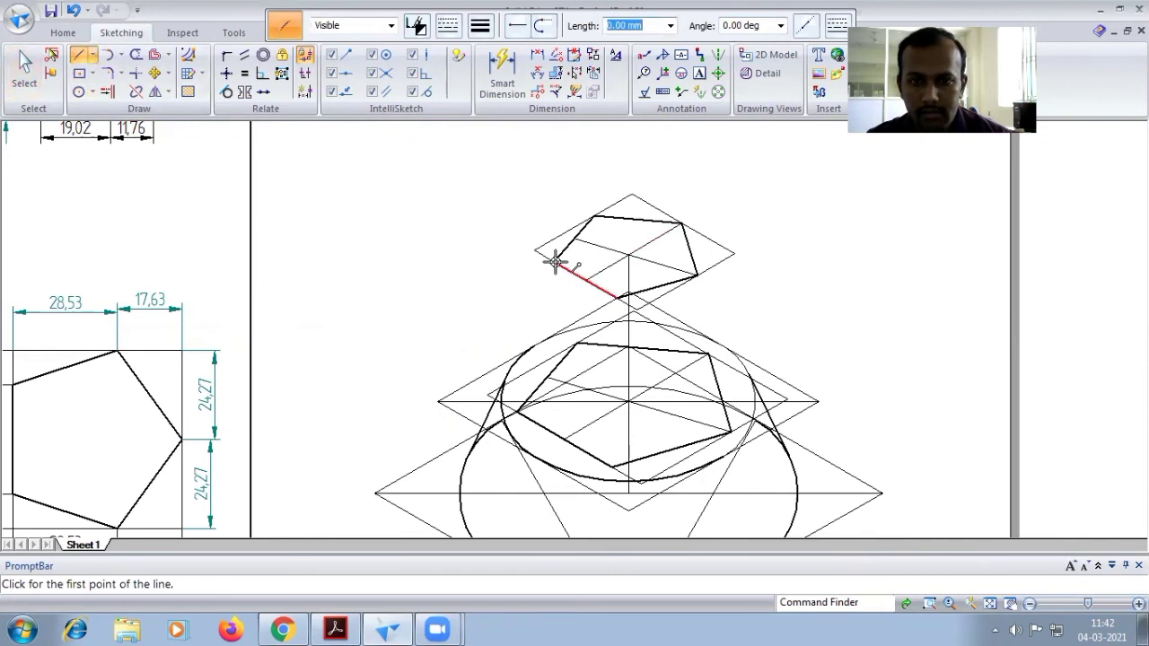
click(487, 29)
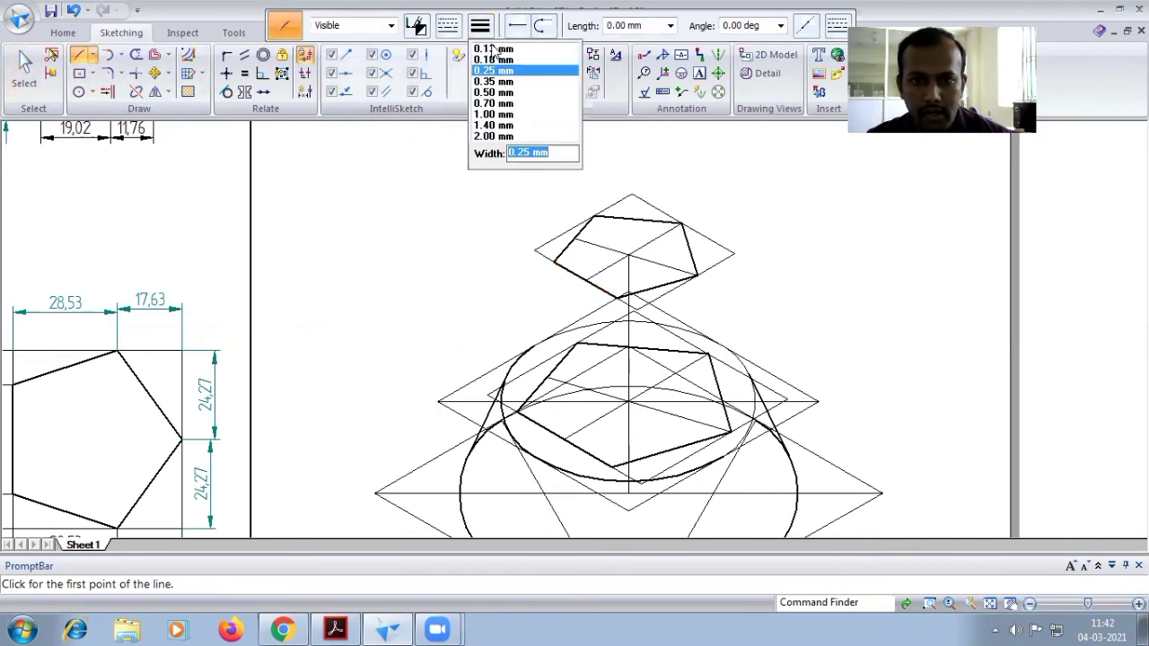
click(494, 49)
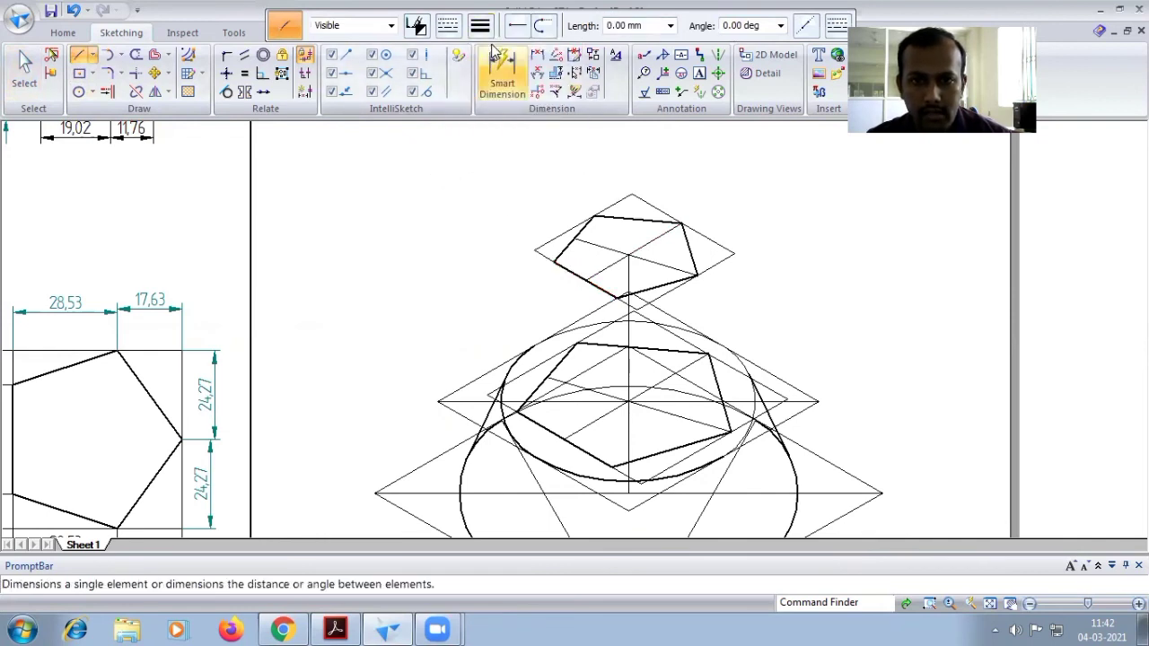
click(556, 261)
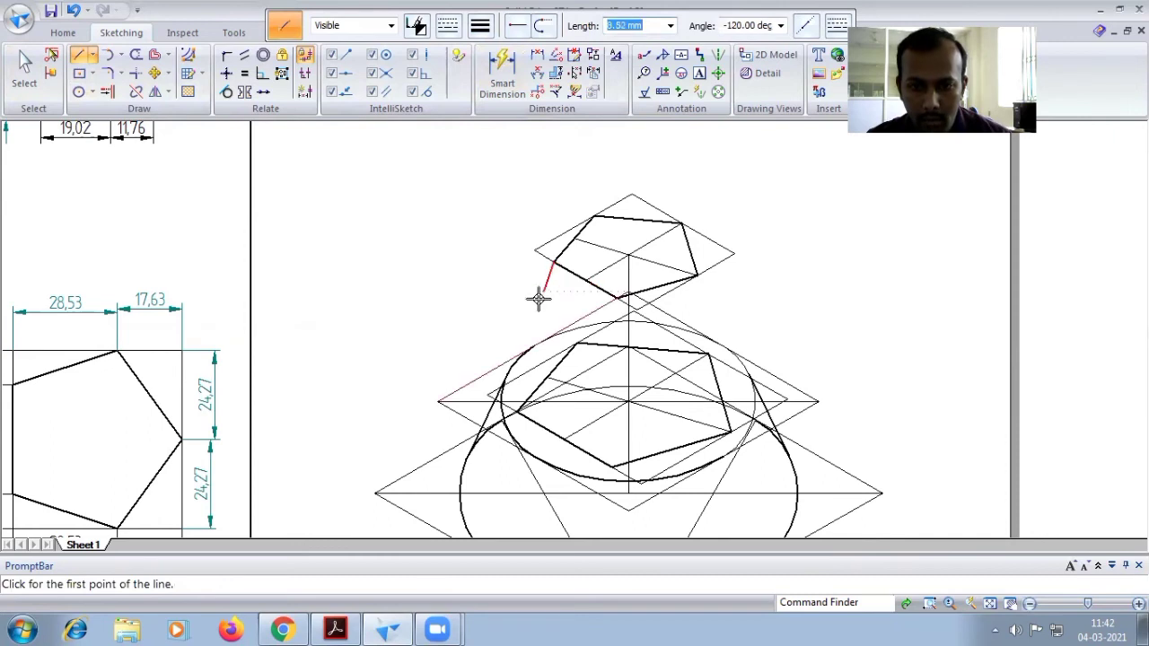
click(516, 411)
right_click(530, 292)
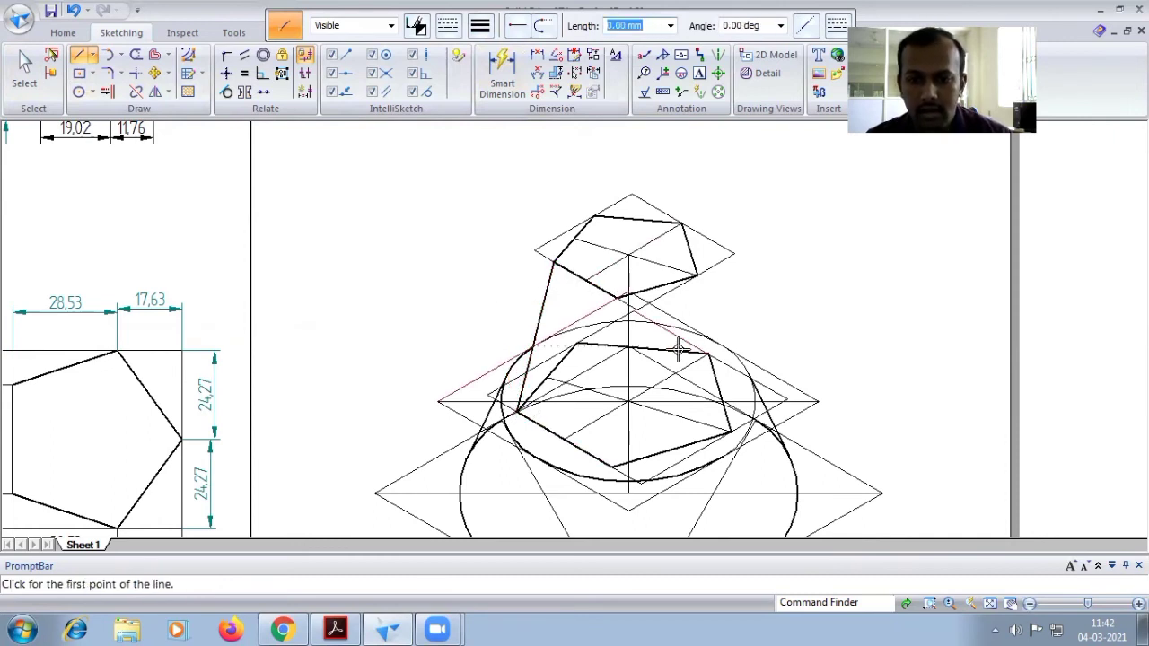
- Draw the front and right slant edges between the matching corners of the small and large pentagons
click(617, 295)
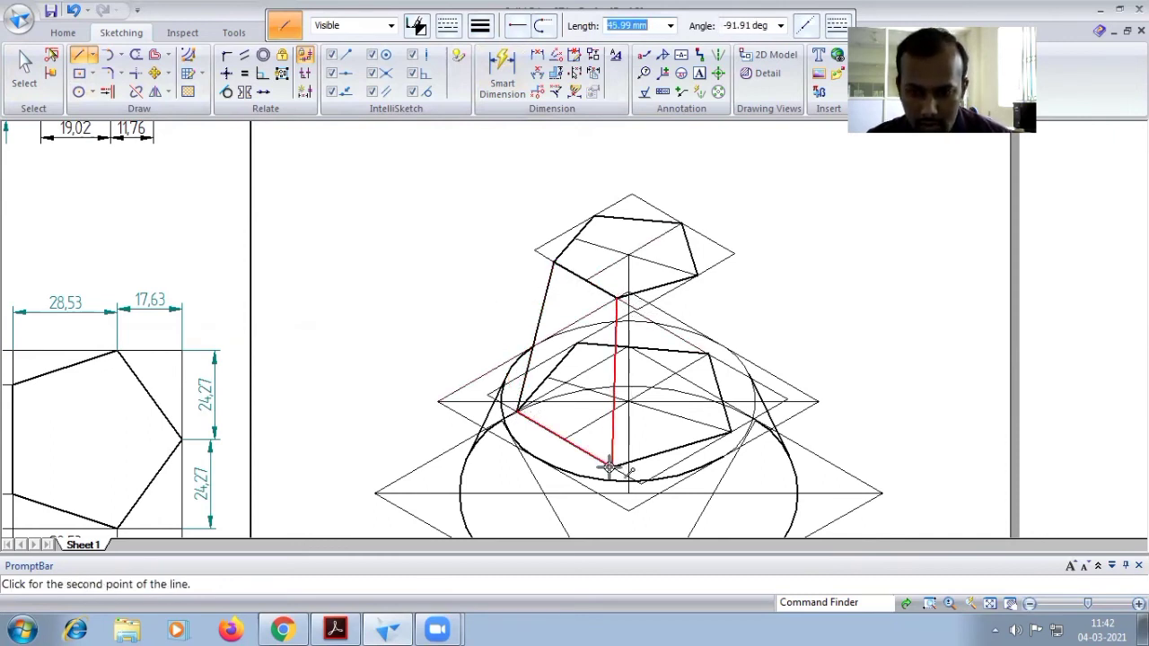
click(609, 466)
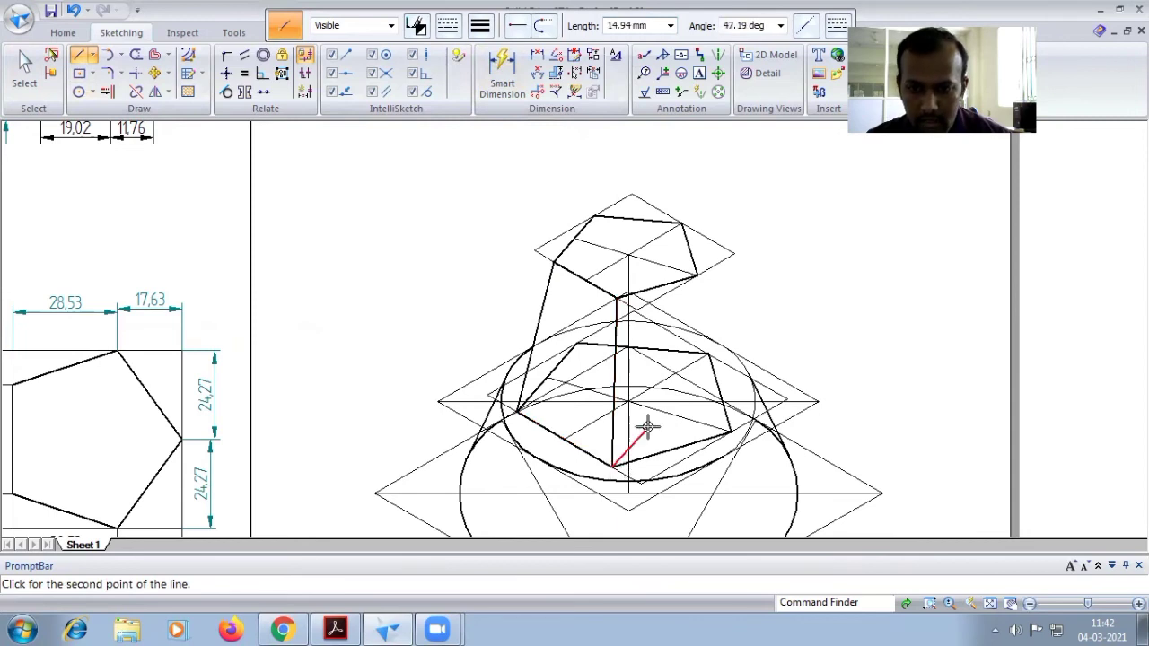
click(698, 279)
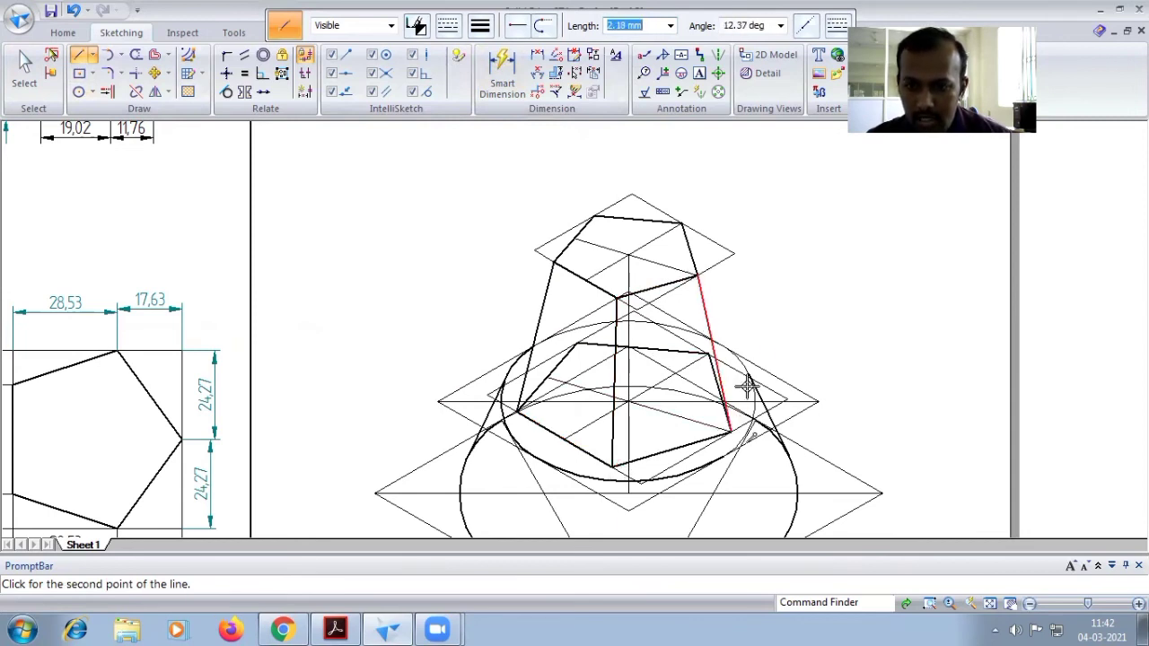
click(730, 432)
right_click(687, 373)
- Draw the two rear slant edges between the pentagons' back corners with a thinner line width
scroll(688, 372, up, 1)
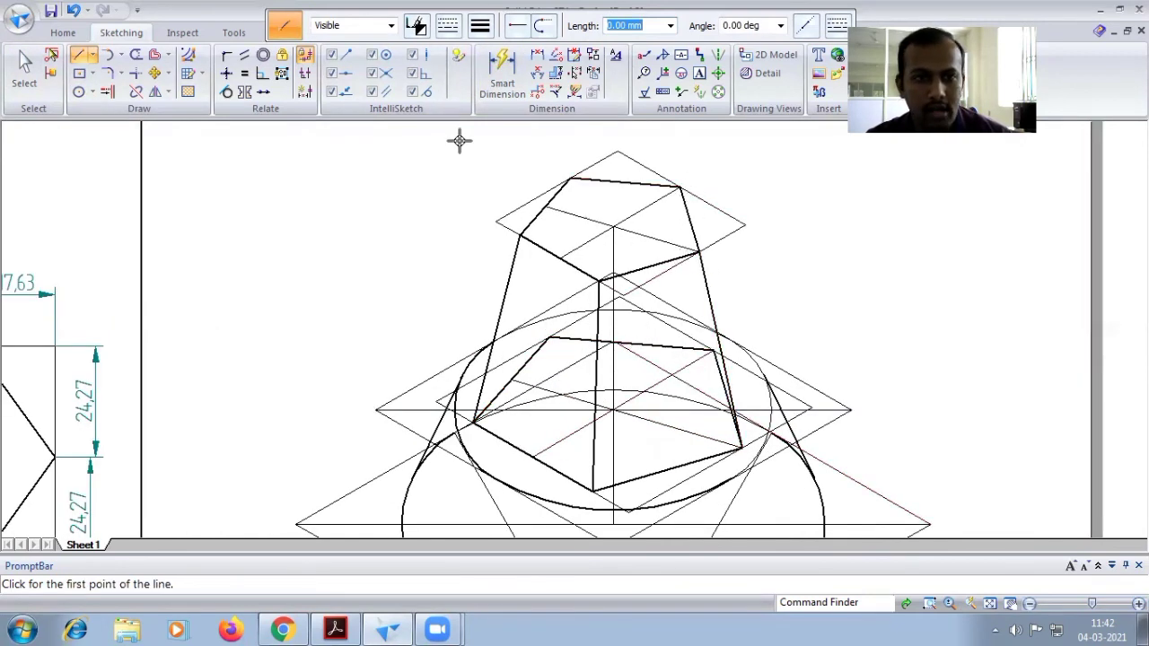
click(489, 29)
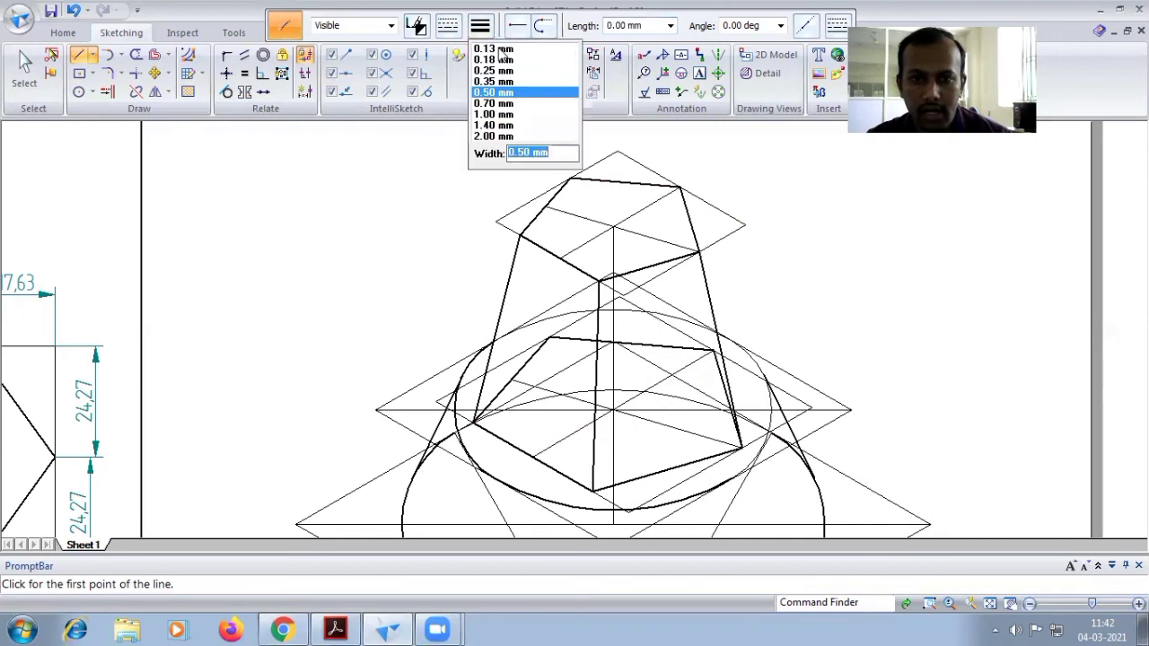
click(503, 59)
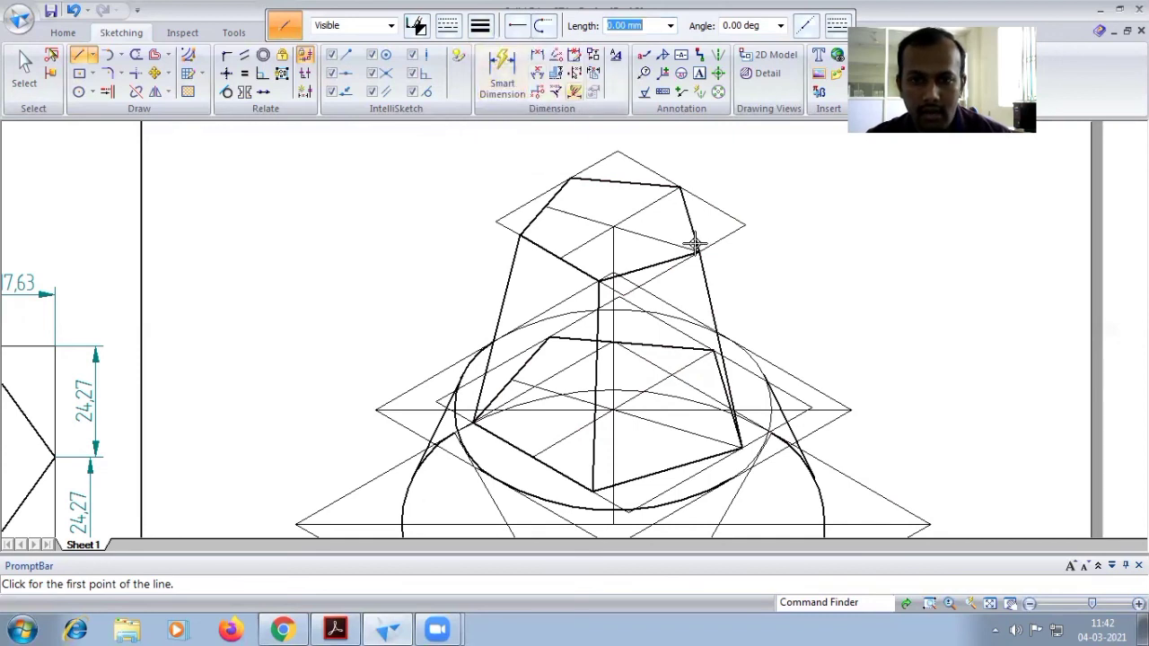
click(569, 178)
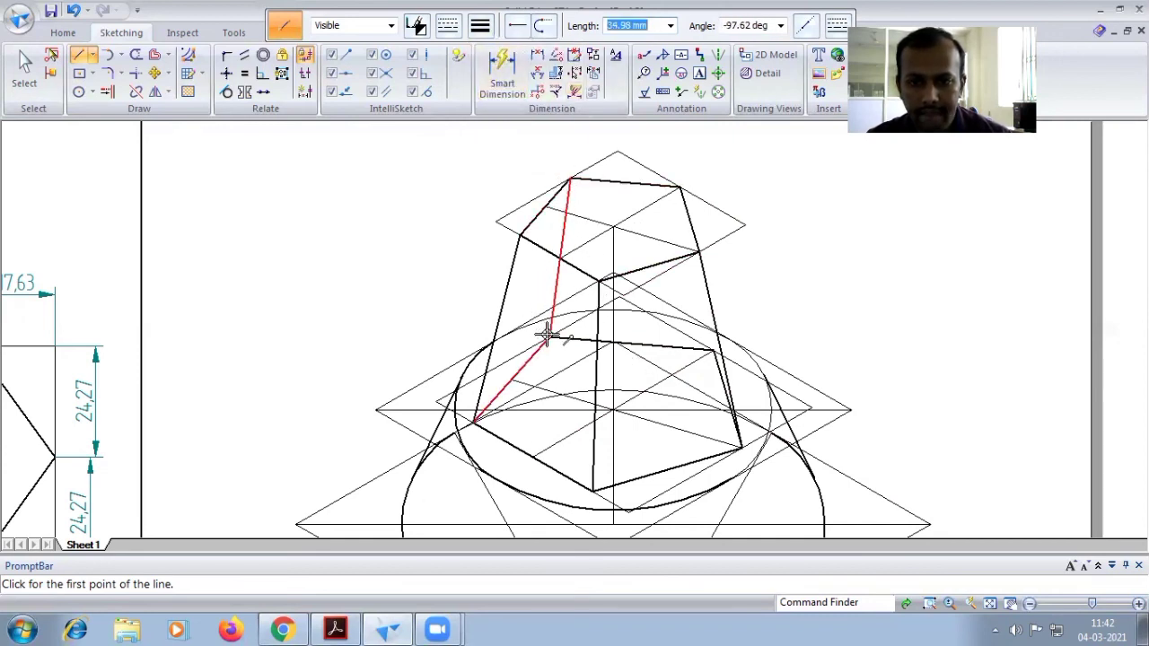
click(550, 336)
key(Escape)
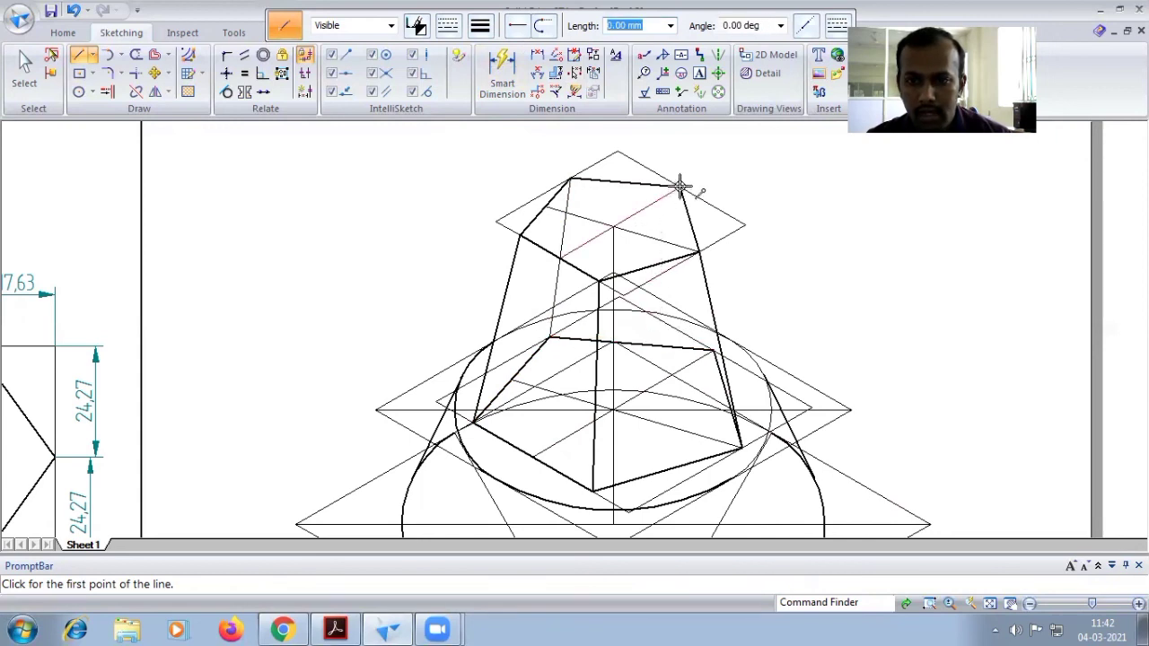
click(679, 189)
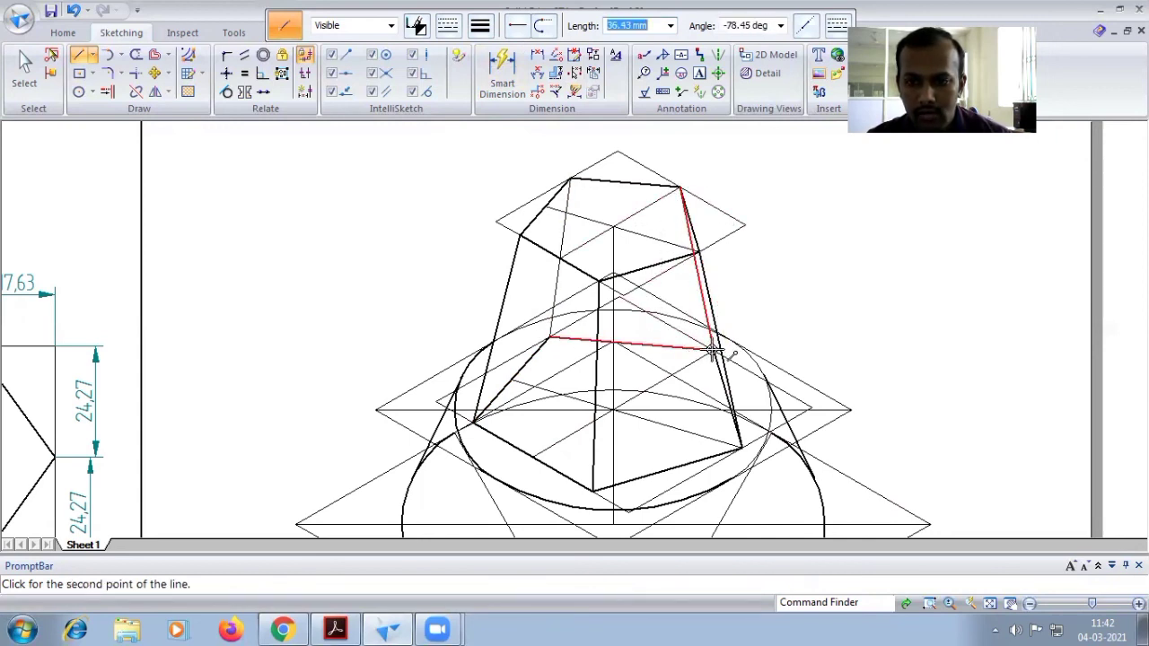
click(714, 350)
key(Escape)
click(989, 606)
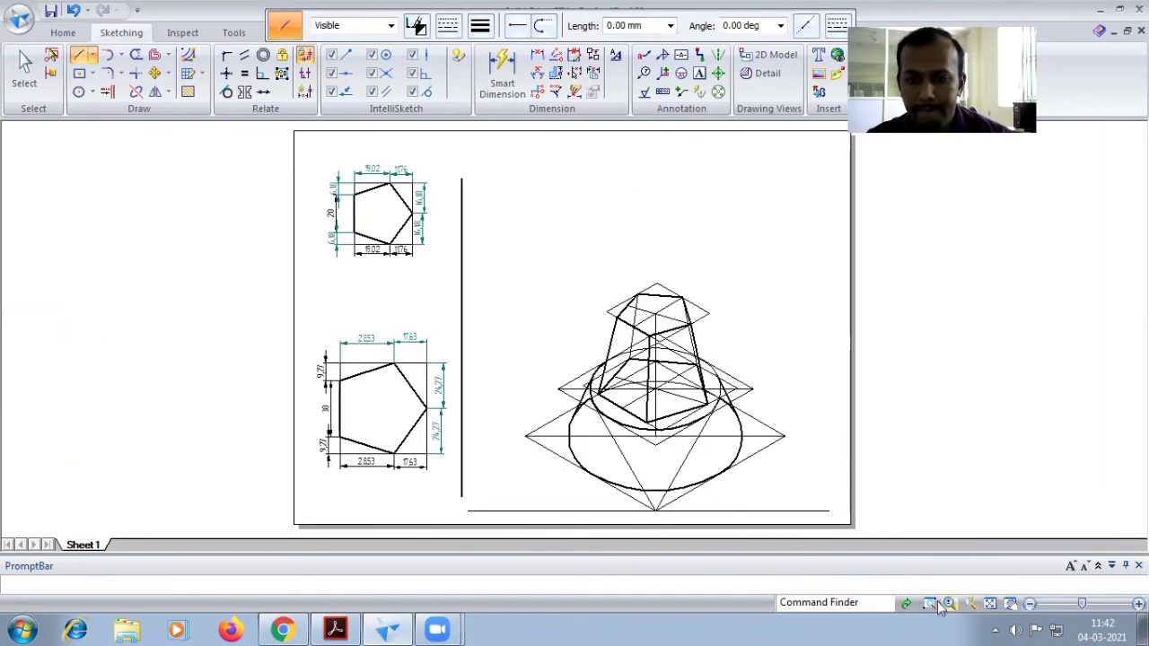
scroll(743, 476, up, 1)
scroll(743, 476, up, 1)
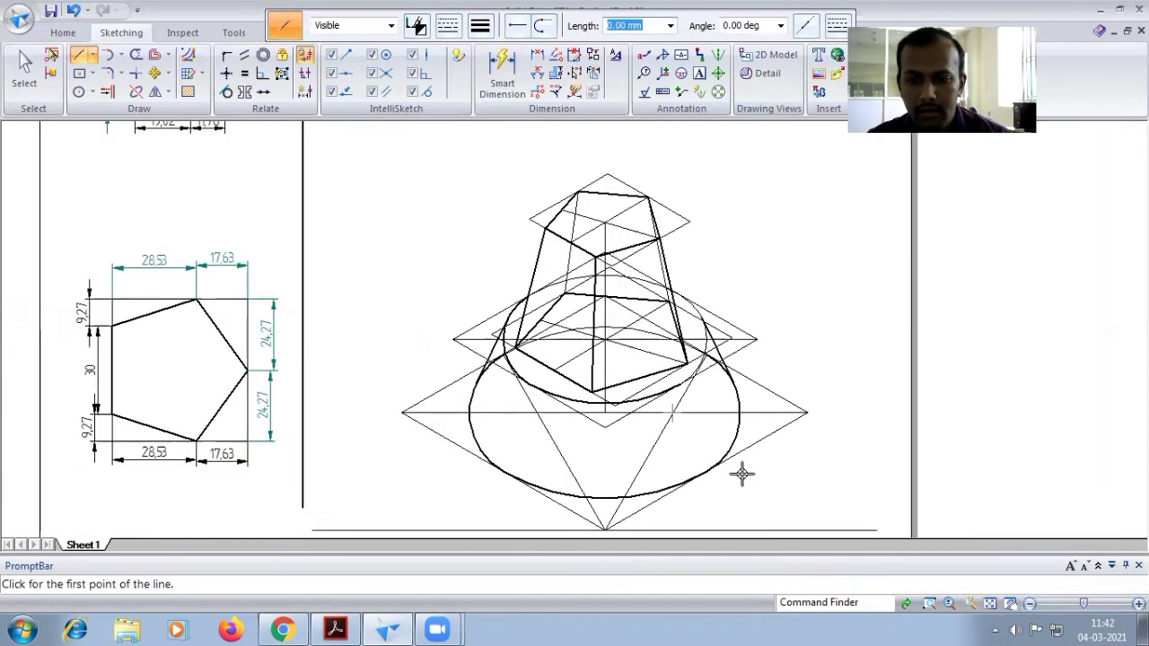
scroll(634, 156, up, 1)
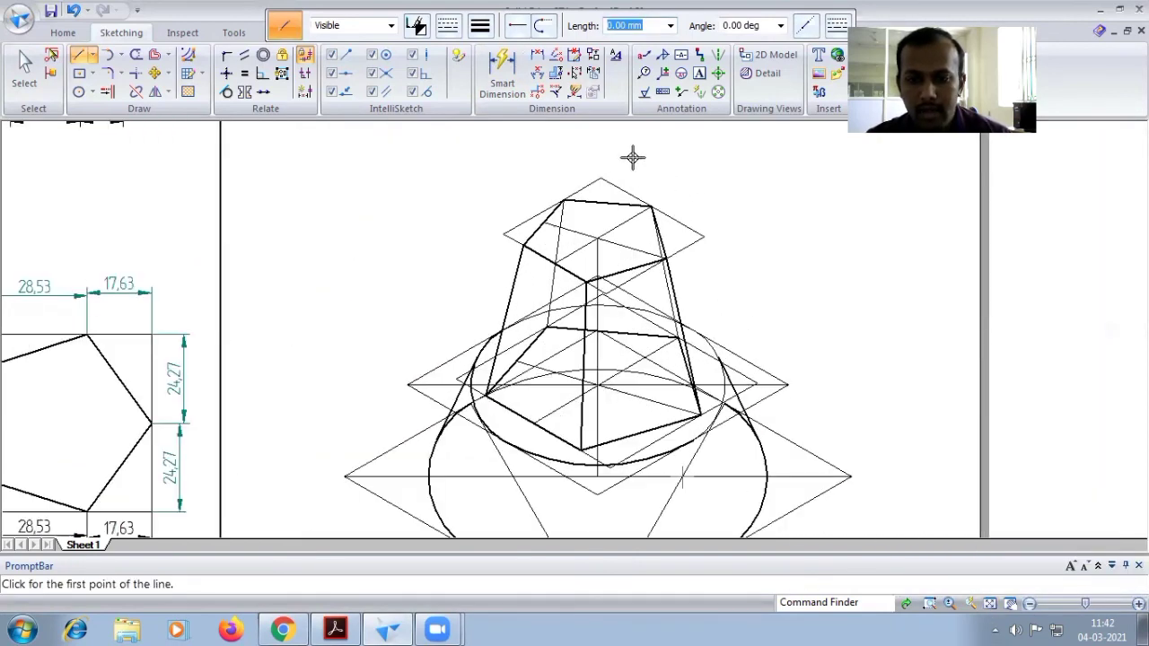
- Scale the whole isometric view by a factor of 0.8164 about the lowest corner of the base rhombus
click(989, 605)
scroll(760, 410, up, 1)
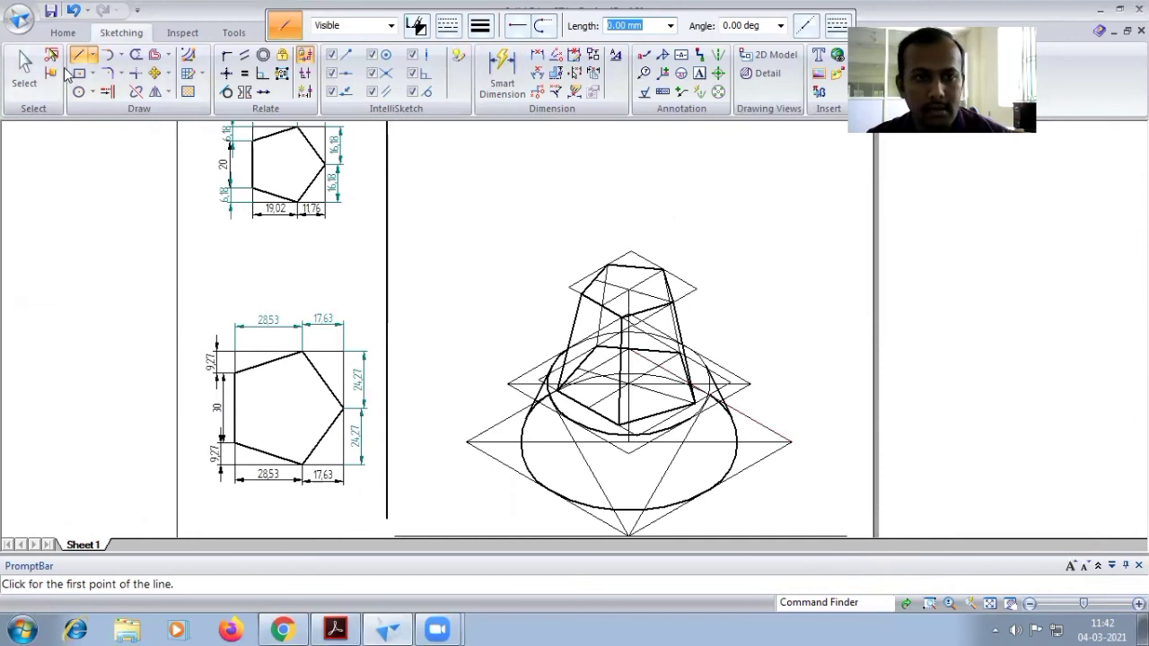
click(25, 65)
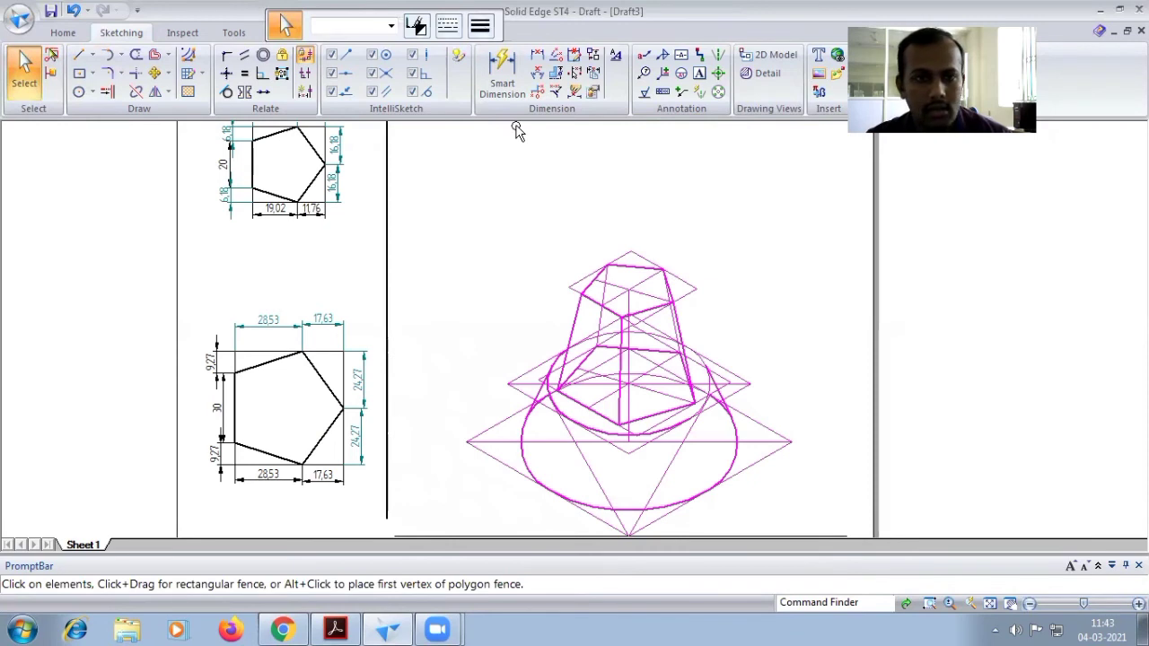
click(168, 92)
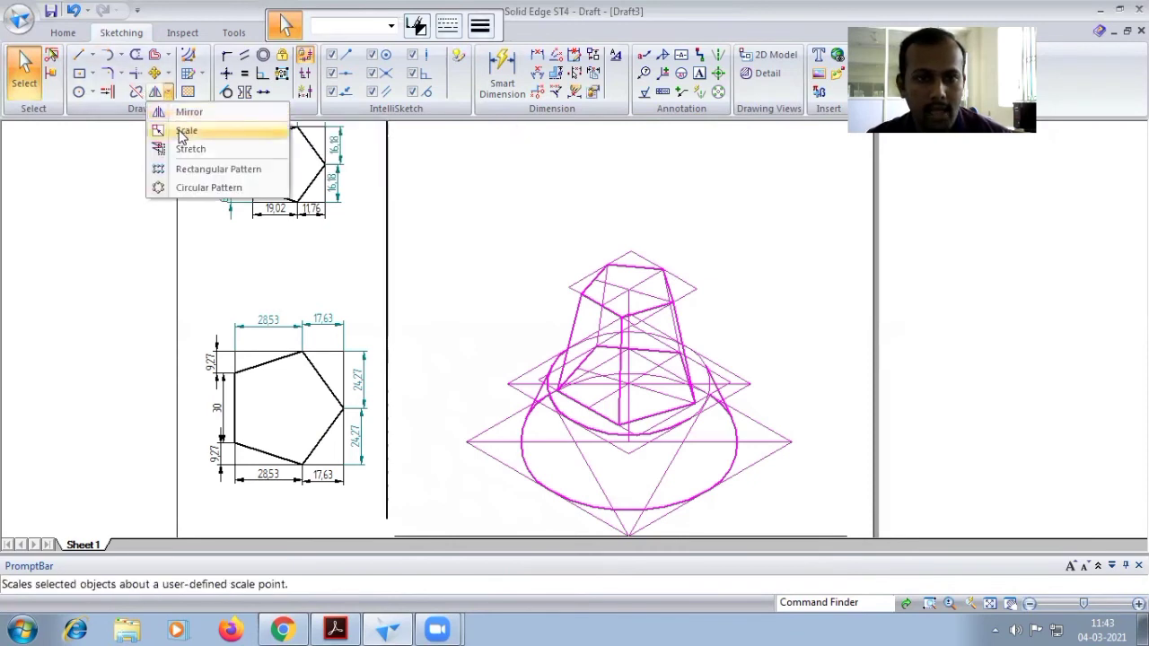
click(166, 128)
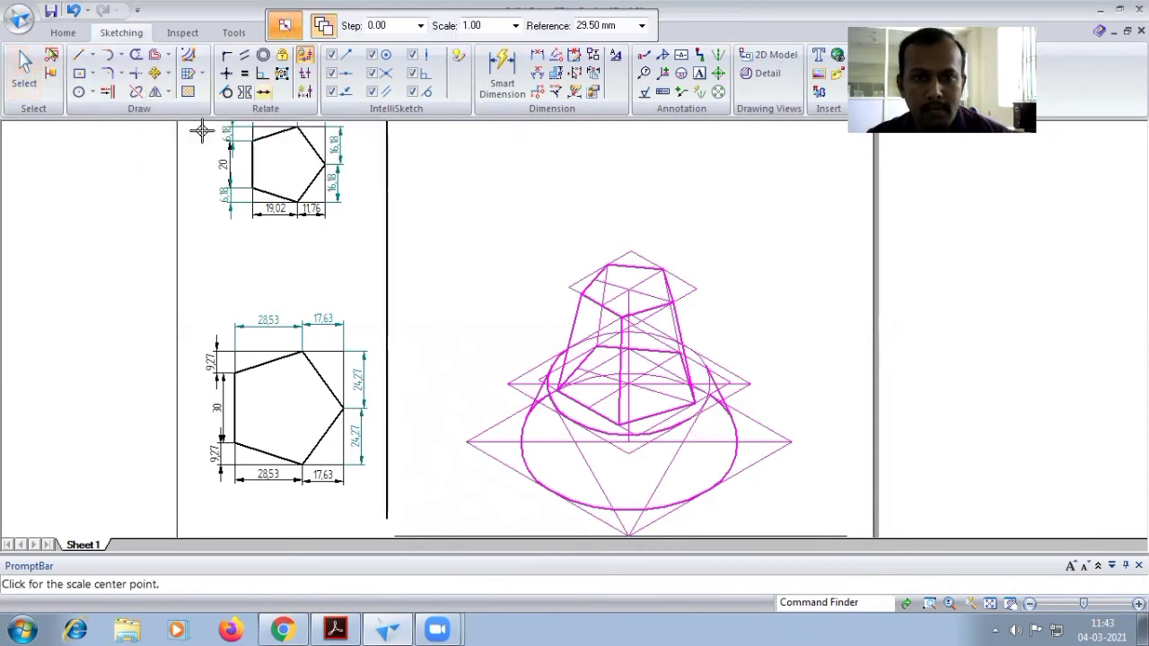
click(488, 28)
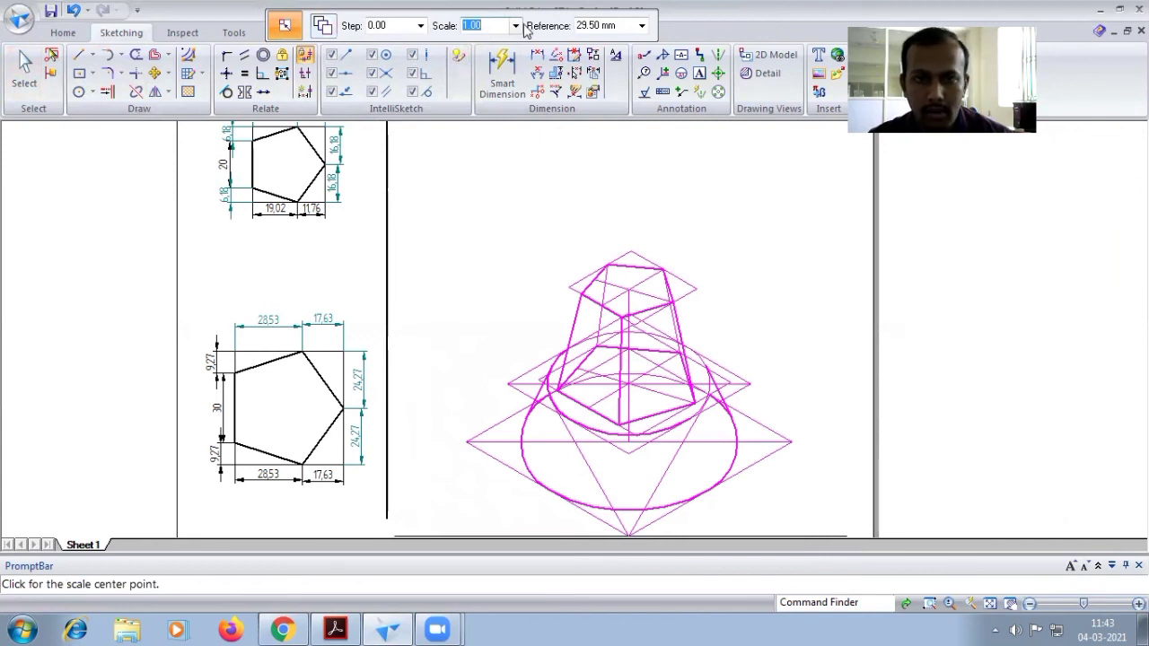
click(516, 26)
click(517, 27)
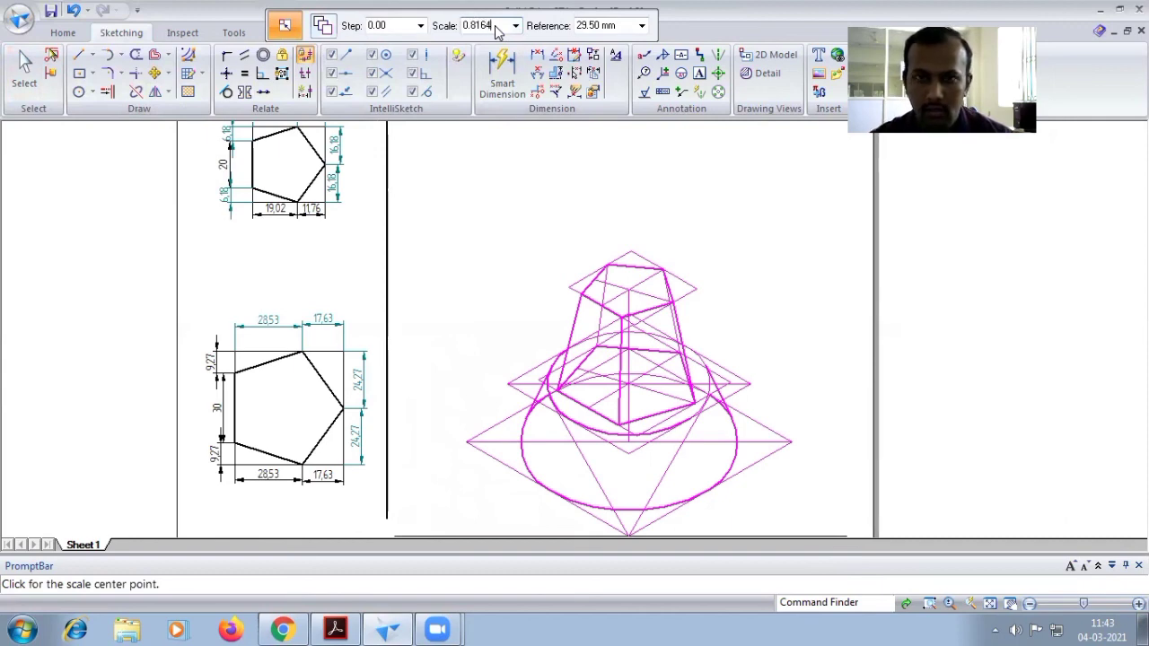
key(Tab)
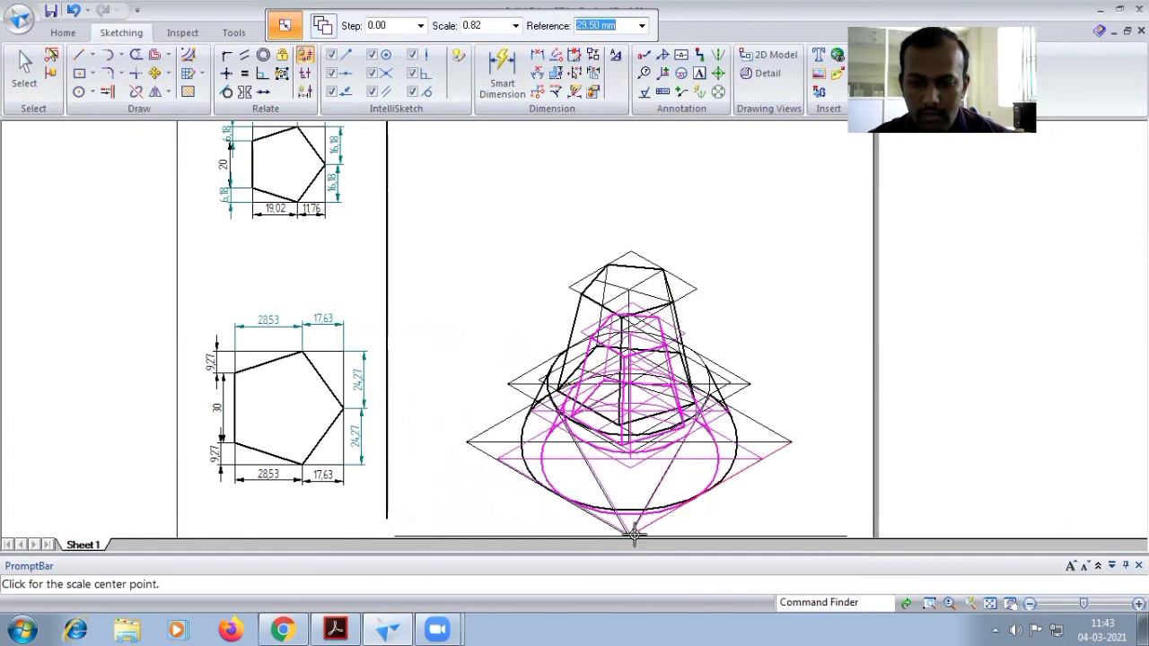
key(Escape)
click(697, 424)
key(Escape)
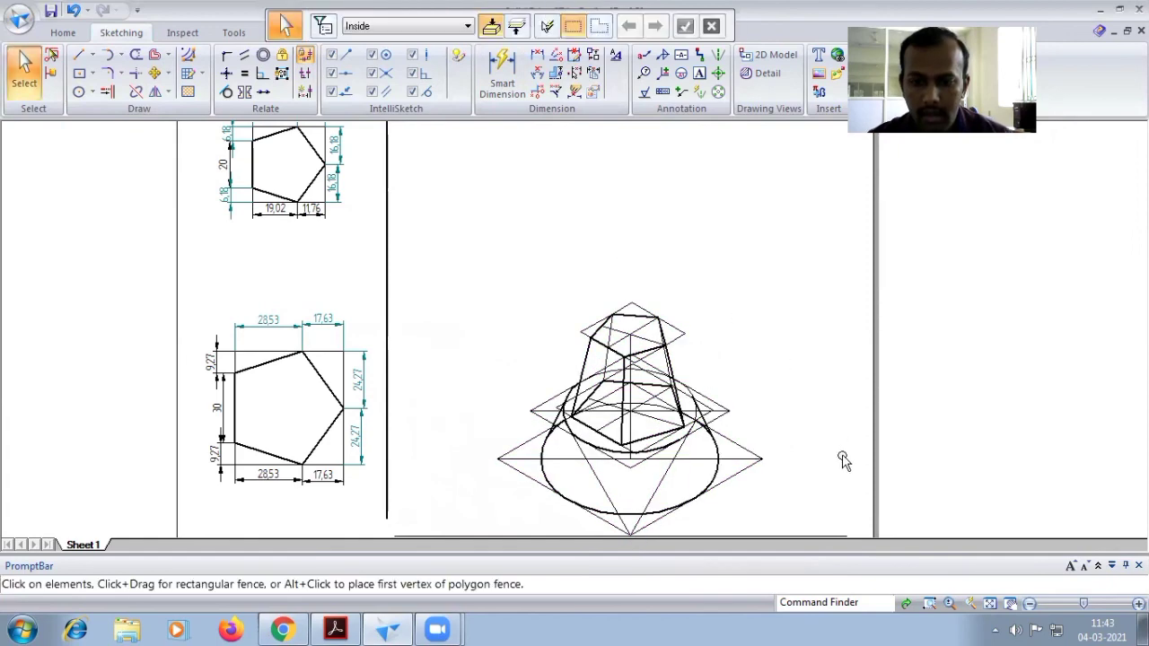
- Dimension the angles between the horizontal ground line and the two lower edges of the base rhombus
click(990, 603)
scroll(697, 505, up, 2)
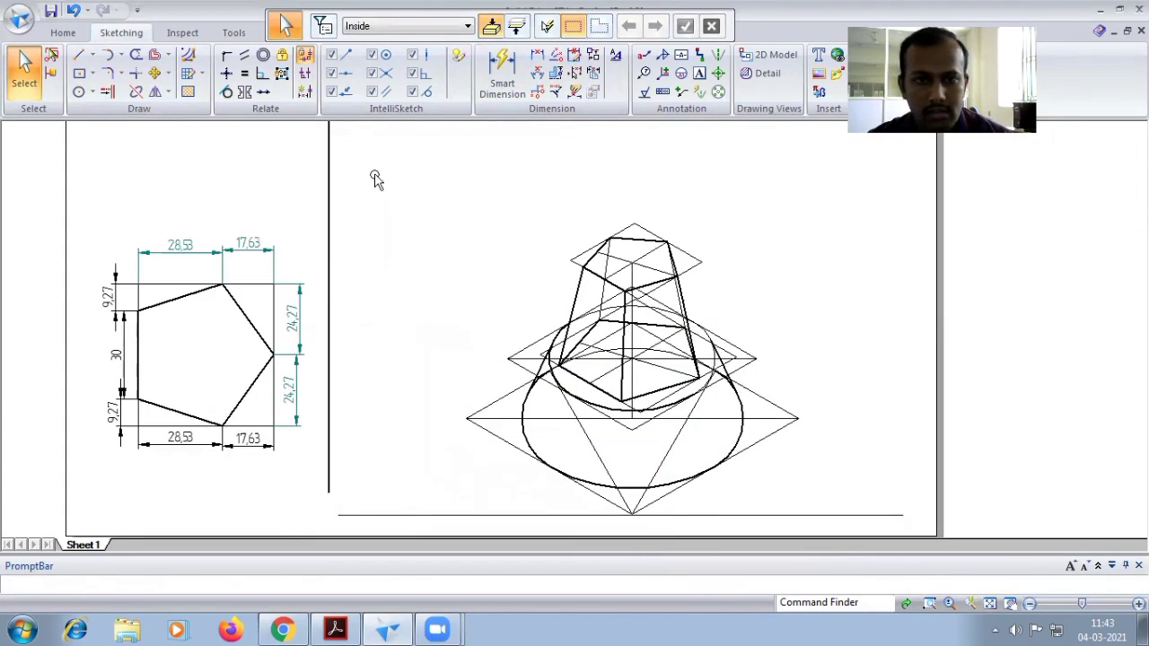
click(537, 73)
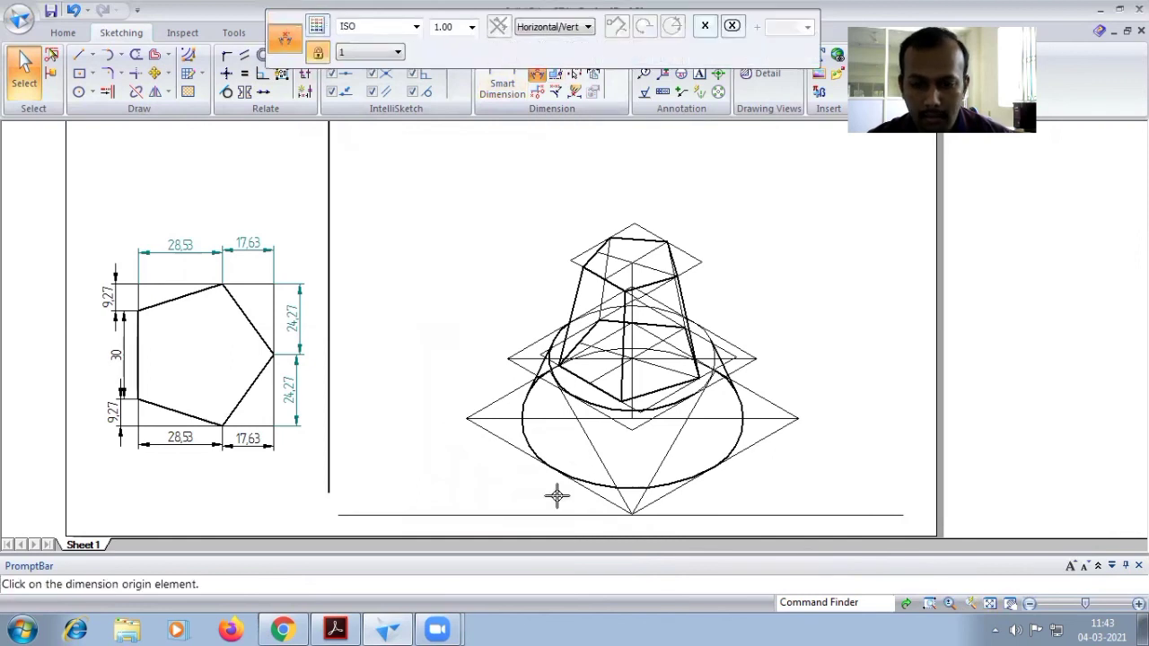
click(519, 515)
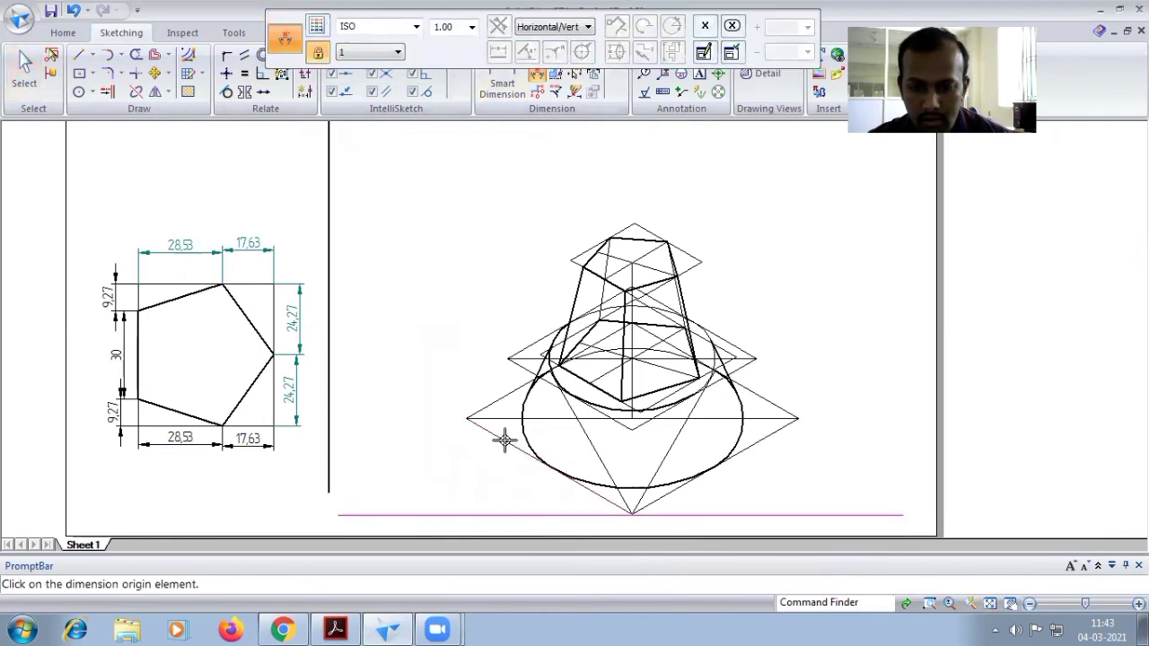
click(503, 440)
click(495, 466)
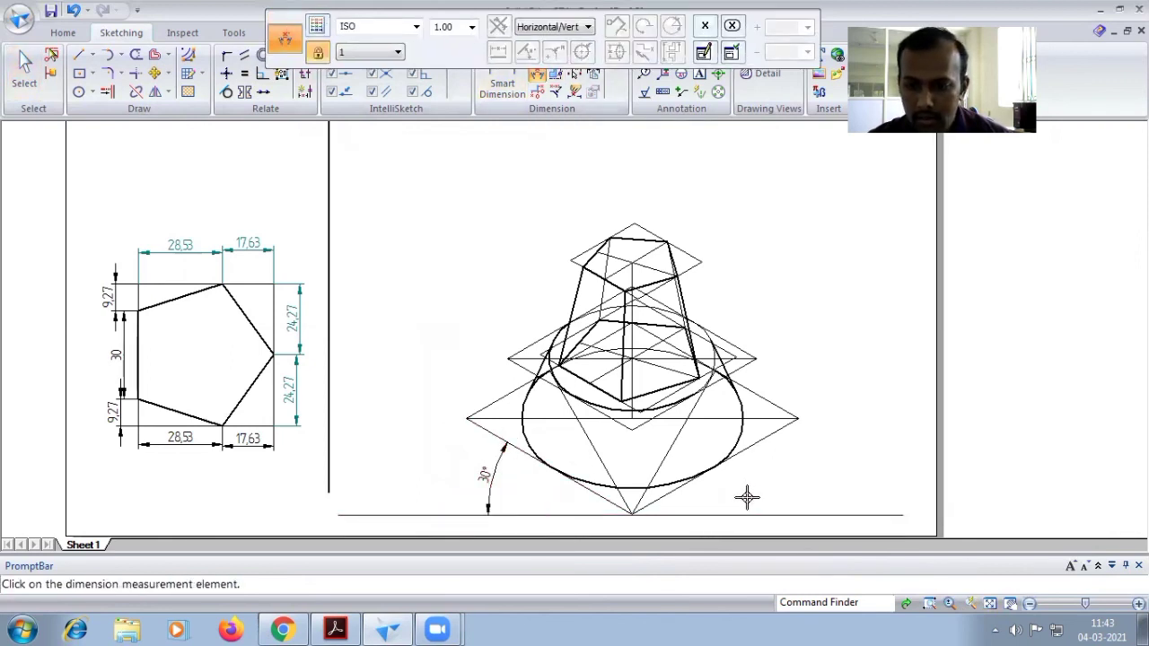
click(752, 442)
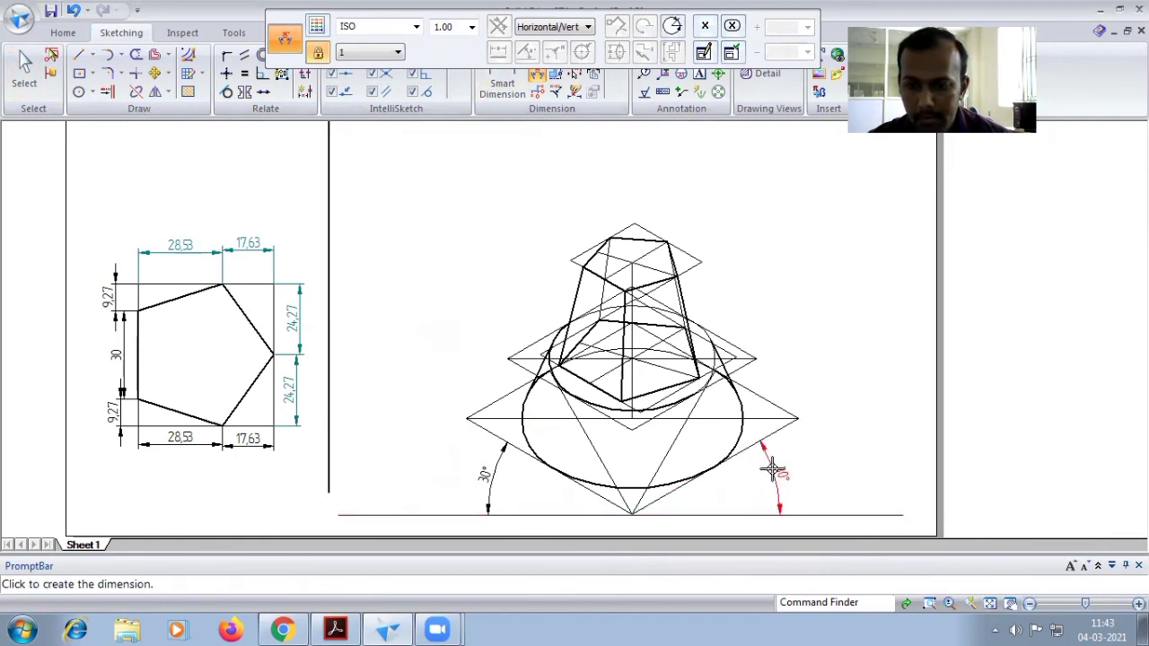
click(774, 466)
scroll(823, 422, up, 1)
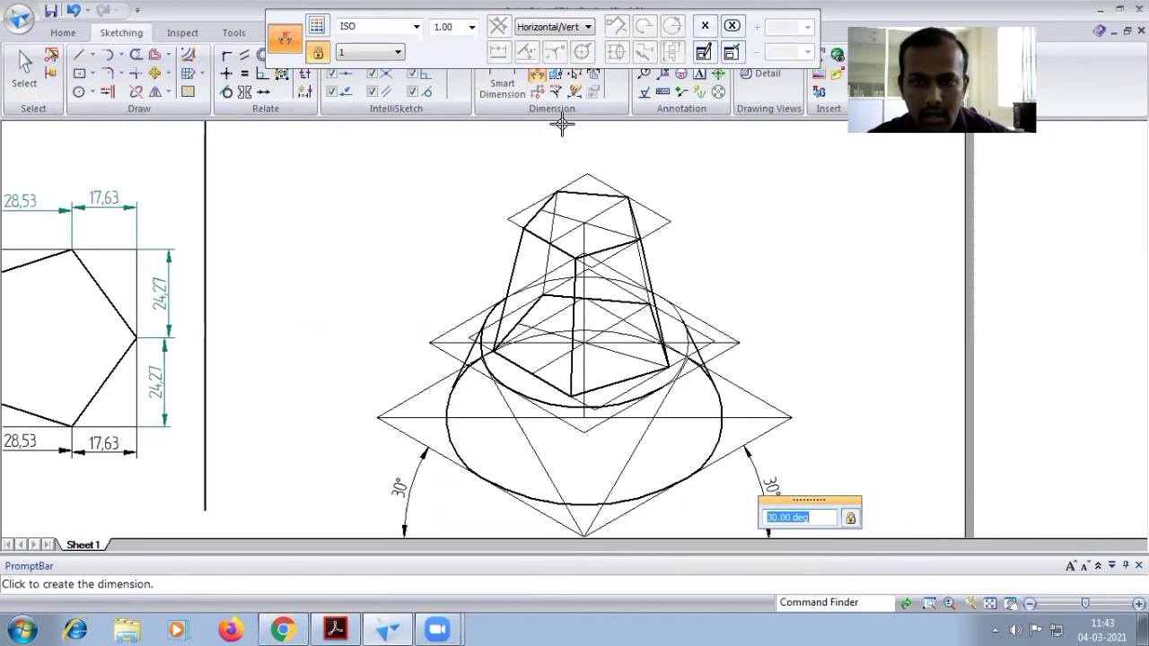
- Dimension the vertical axis heights of the cone frustum and the pentagonal pyramid frustum beside the isometric view
drag(411, 27, 835, 61)
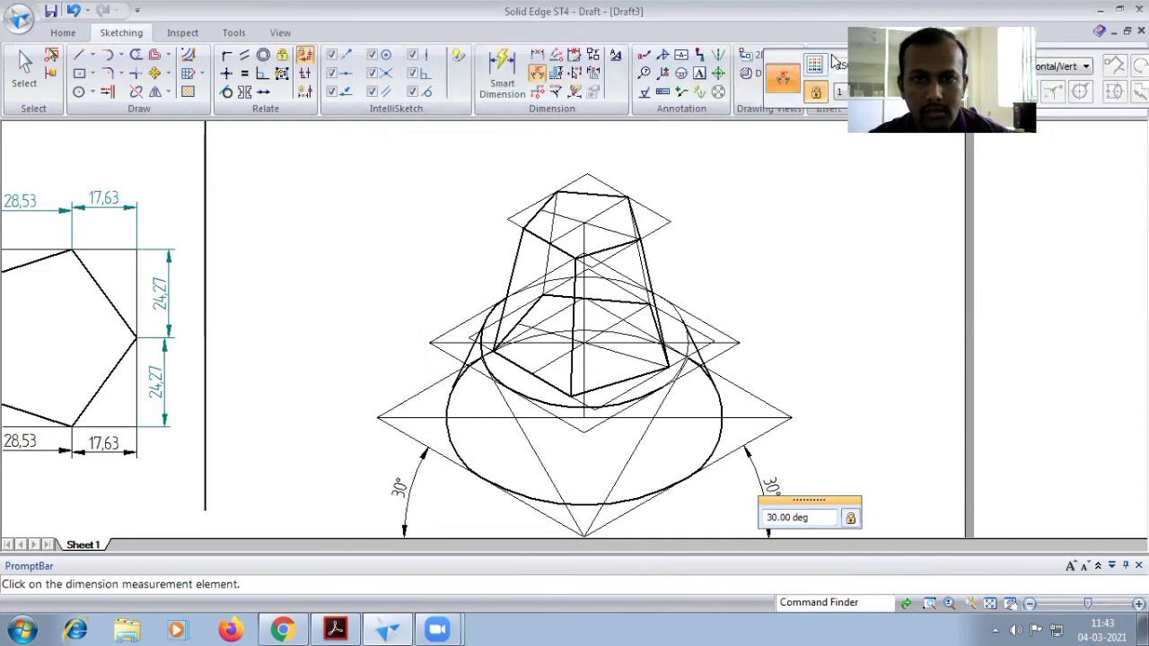
key(Escape)
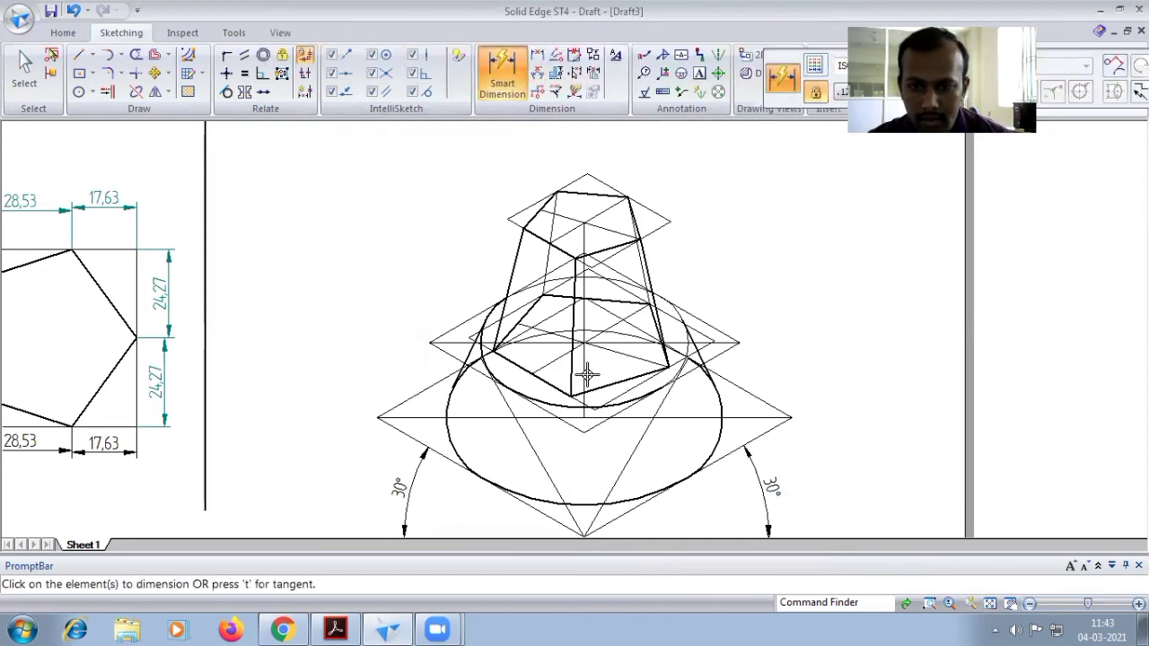
click(583, 376)
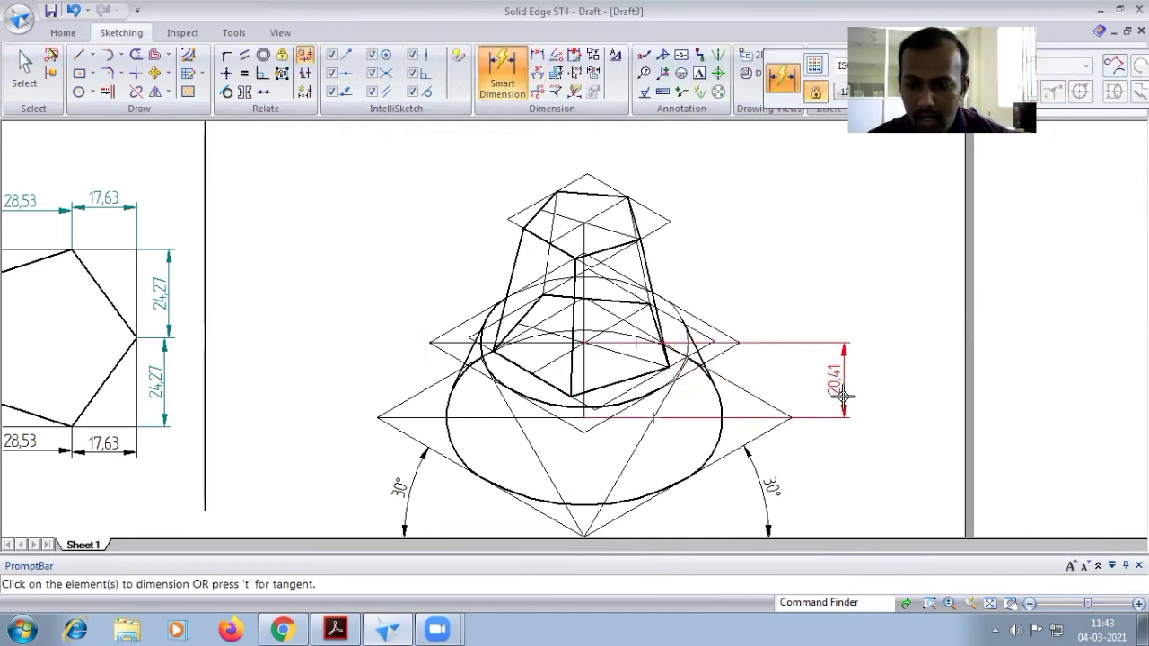
click(845, 388)
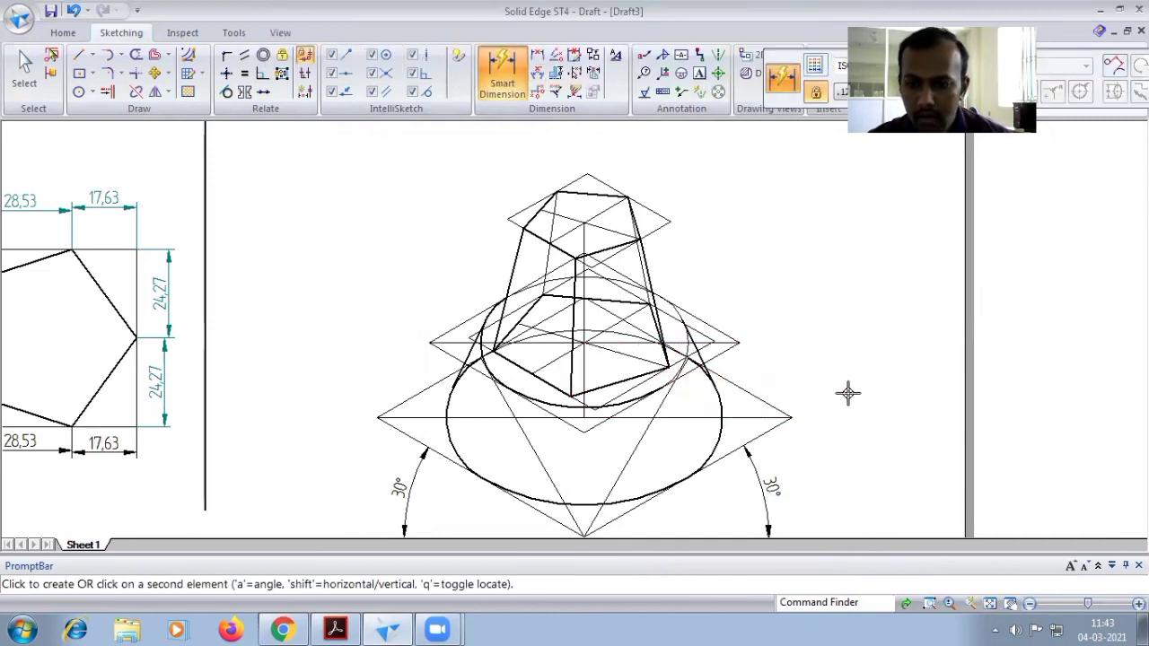
click(584, 269)
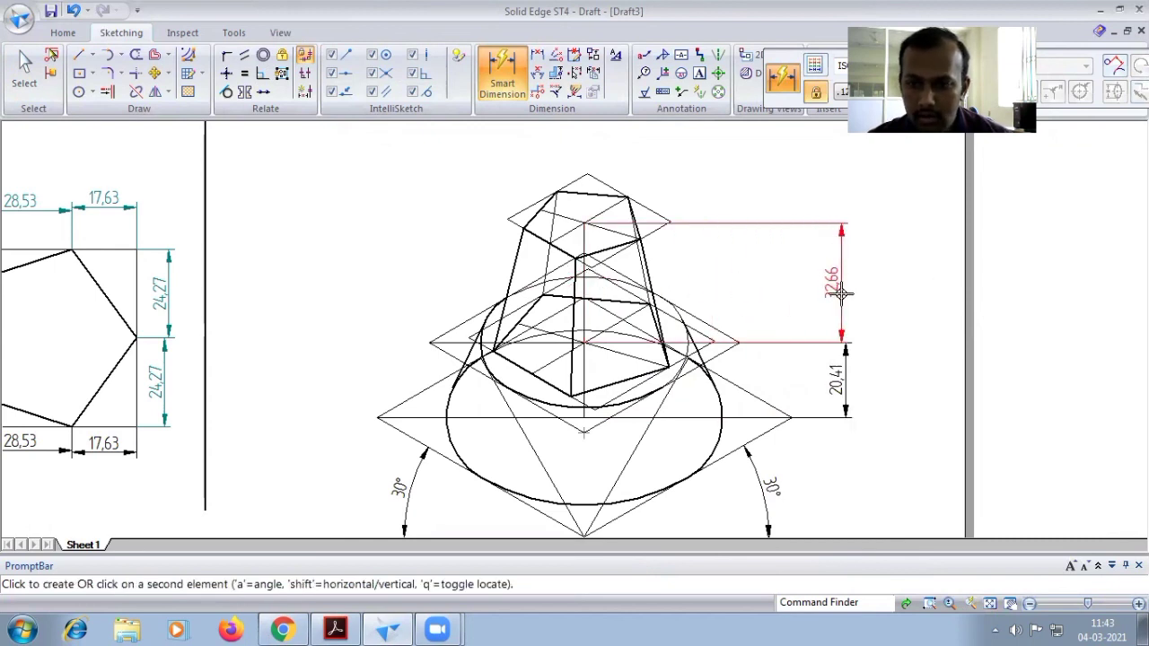
click(838, 289)
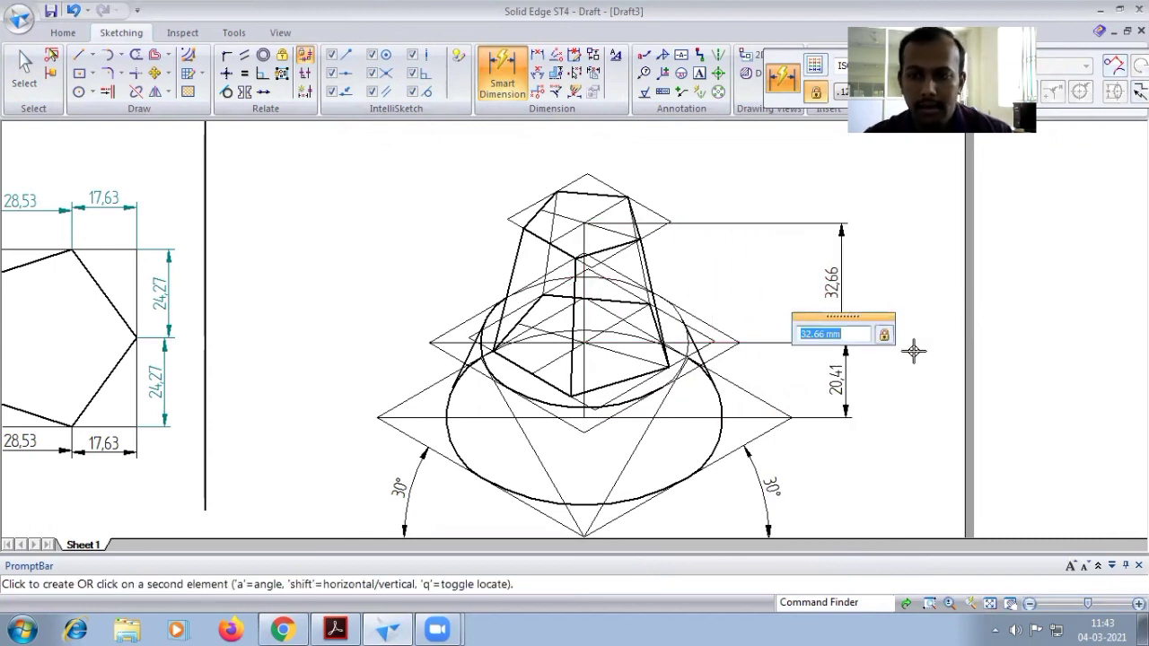